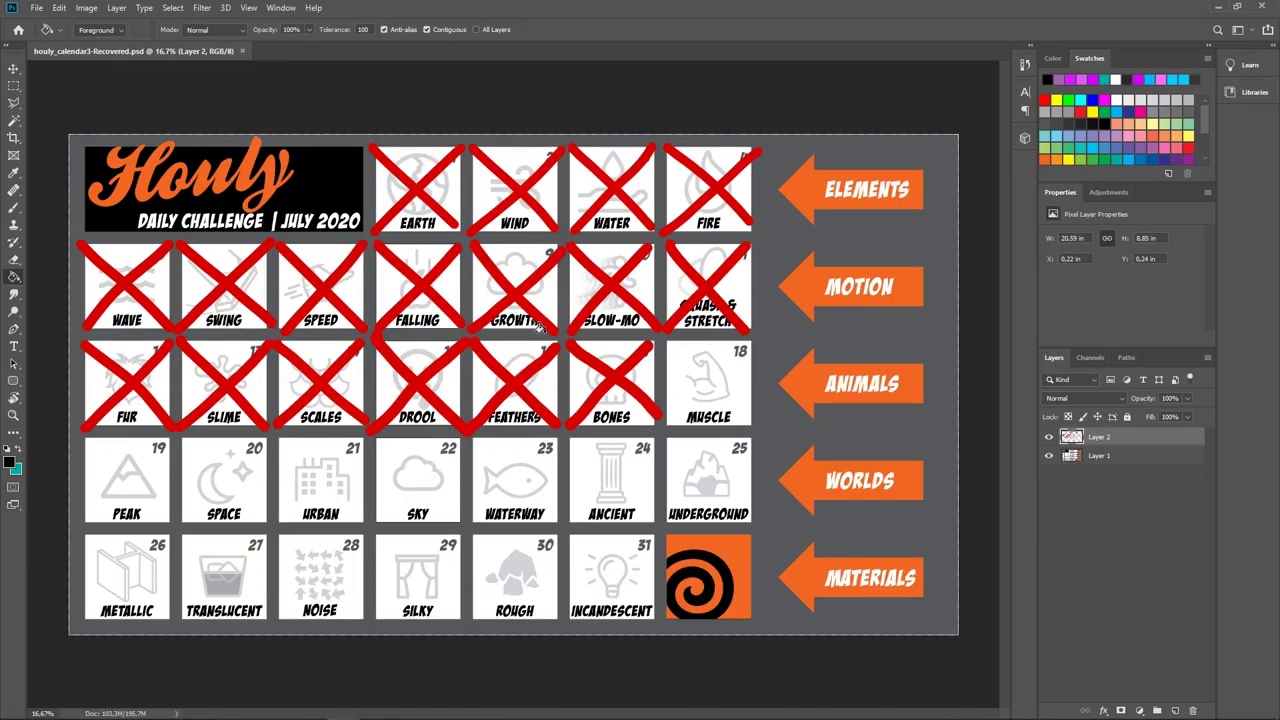
Activate the Brush tool for marking the challenge calendar
{"action": "left_click", "coordinate": [14, 207]}
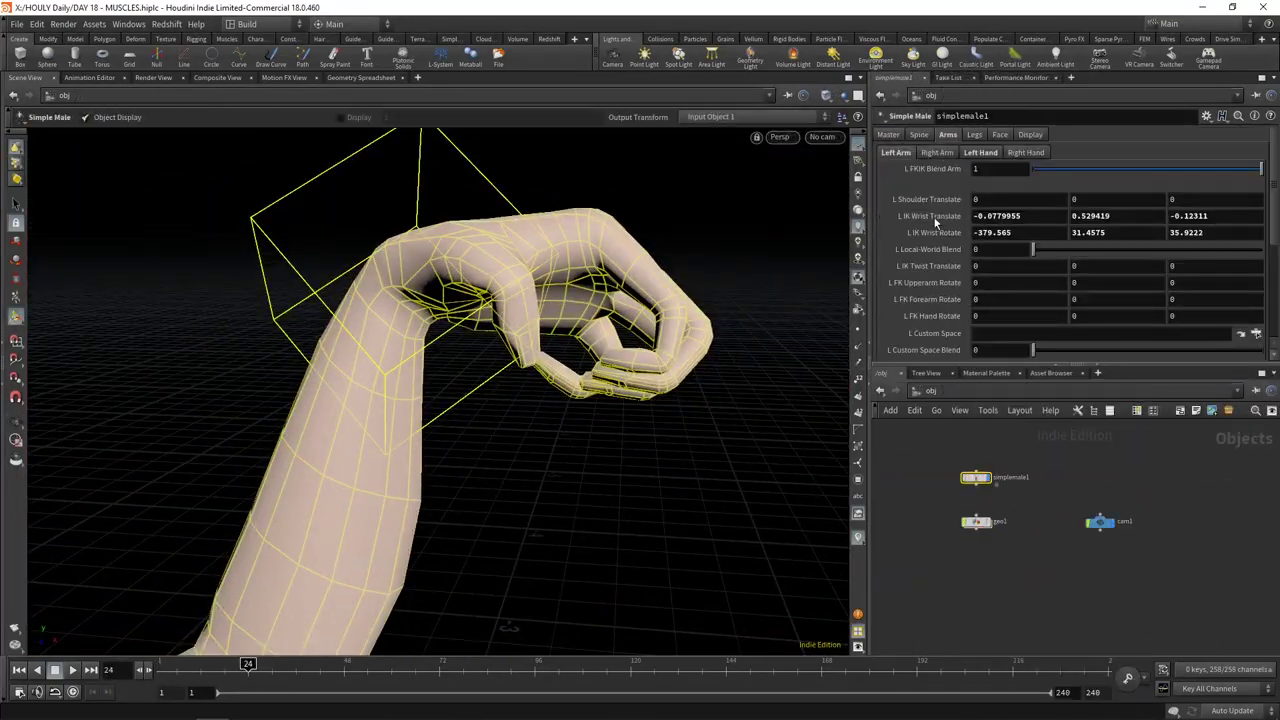
In Houdini, animate the left IK wrist's pose over the frames following frame 24 and set a keyframe
{"action": "left_click_drag", "start_coordinate": [244, 667], "coordinate": [276, 665]}
{"action": "middle_click_drag", "start_coordinate": [983, 187], "coordinate": [985, 189]}
{"action": "left_click_drag", "start_coordinate": [275, 664], "coordinate": [301, 665]}
{"action": "left_click_drag", "start_coordinate": [1235, 202], "coordinate": [1200, 204]}
{"action": "left_click", "coordinate": [1127, 679]}
{"action": "left_click", "coordinate": [896, 153]}
{"action": "left_click_drag", "start_coordinate": [301, 665], "coordinate": [320, 665]}
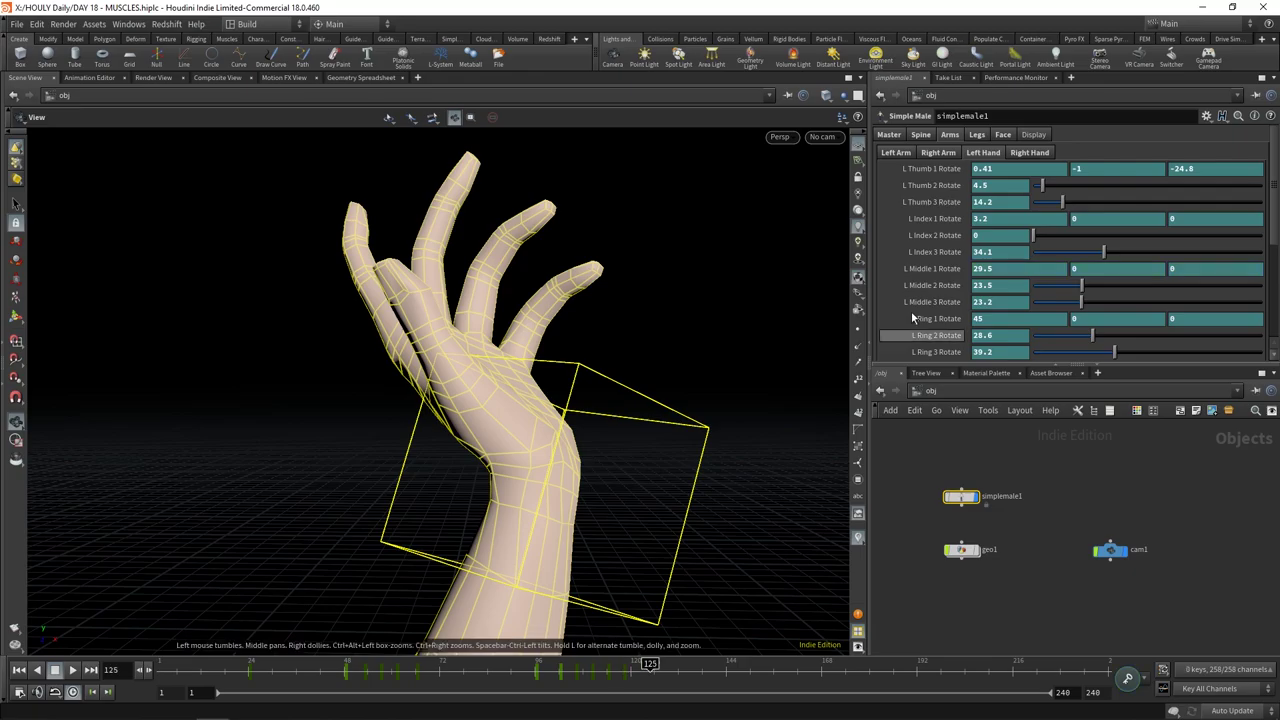
Lower the base rotations of the left hand's fingers at frame 125, adjust the second index joint, and keyframe the pose
{"action": "scroll", "coordinate": [930, 318], "scroll_direction": "down", "scroll_amount": 2}
{"action": "middle_click_drag", "start_coordinate": [1009, 302], "coordinate": [920, 302]}
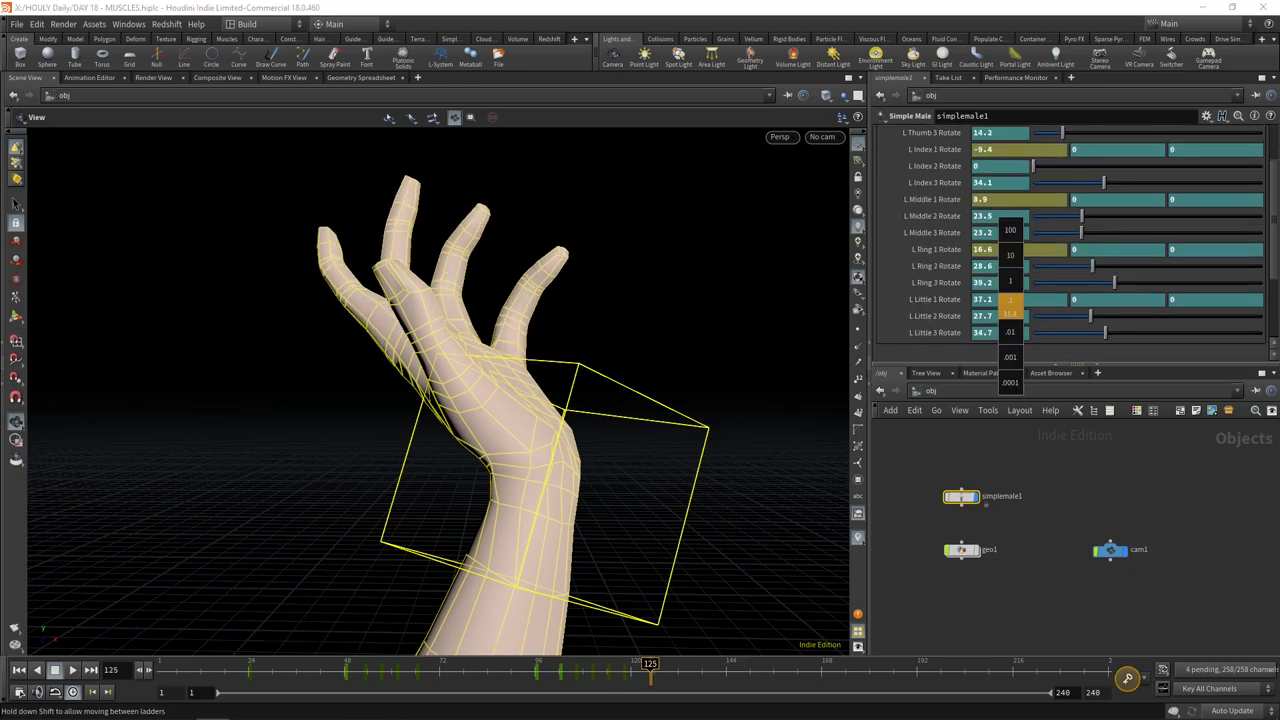
{"action": "scroll", "coordinate": [930, 300], "scroll_direction": "up", "scroll_amount": 2}
{"action": "left_click_drag", "start_coordinate": [1034, 236], "coordinate": [1075, 237]}
{"action": "left_click", "coordinate": [1127, 679]}
Adjust the left thumb's base rotation for the closing hand pose at frame 185
{"action": "left_click_drag", "start_coordinate": [646, 286], "coordinate": [600, 282]}
{"action": "scroll", "coordinate": [1180, 282], "scroll_direction": "down", "scroll_amount": 3}
{"action": "middle_click_drag", "start_coordinate": [1201, 281], "coordinate": [161, 228]}
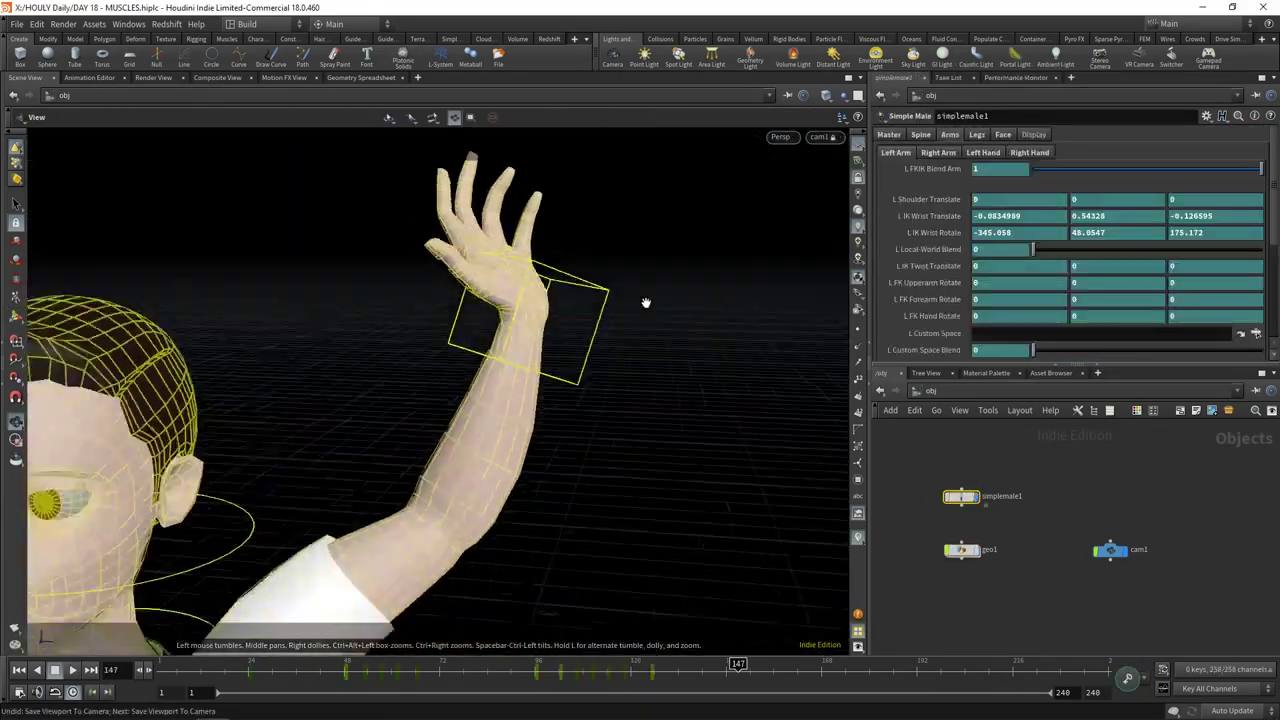
{"action": "middle_click_drag", "start_coordinate": [1078, 168], "coordinate": [1088, 170]}
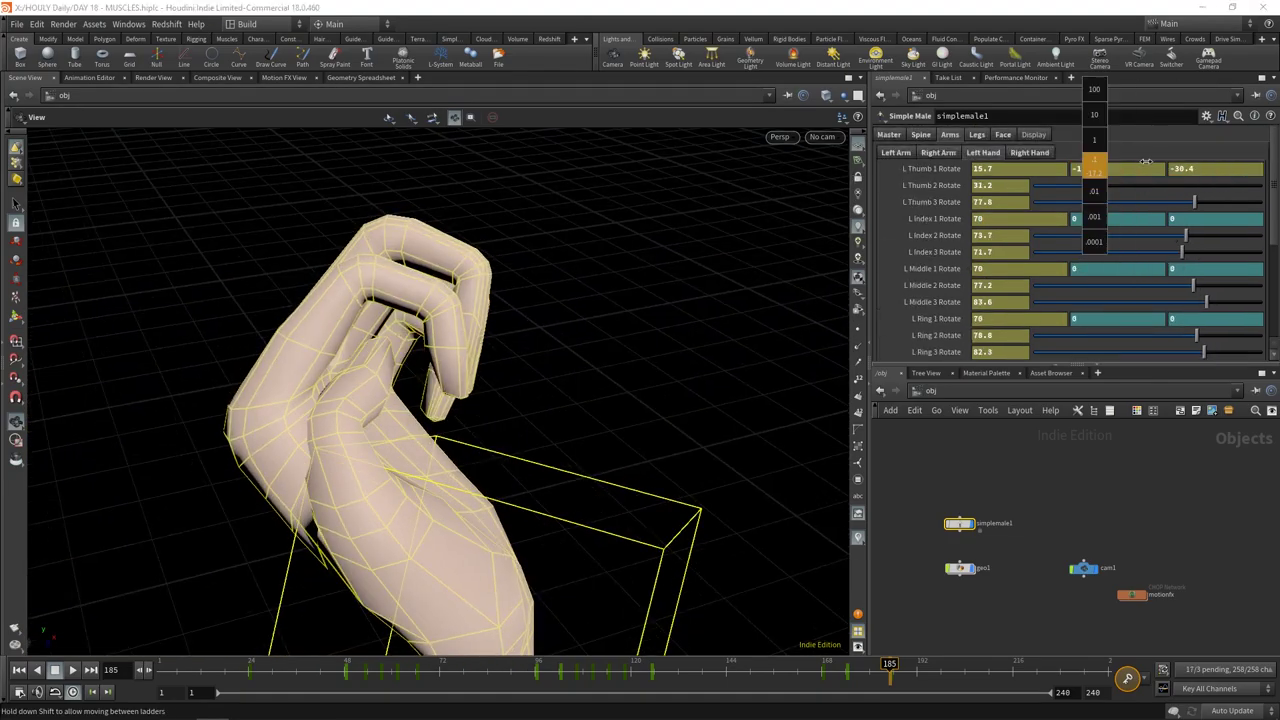
{"action": "middle_click_drag", "start_coordinate": [1185, 160], "coordinate": [1150, 168]}
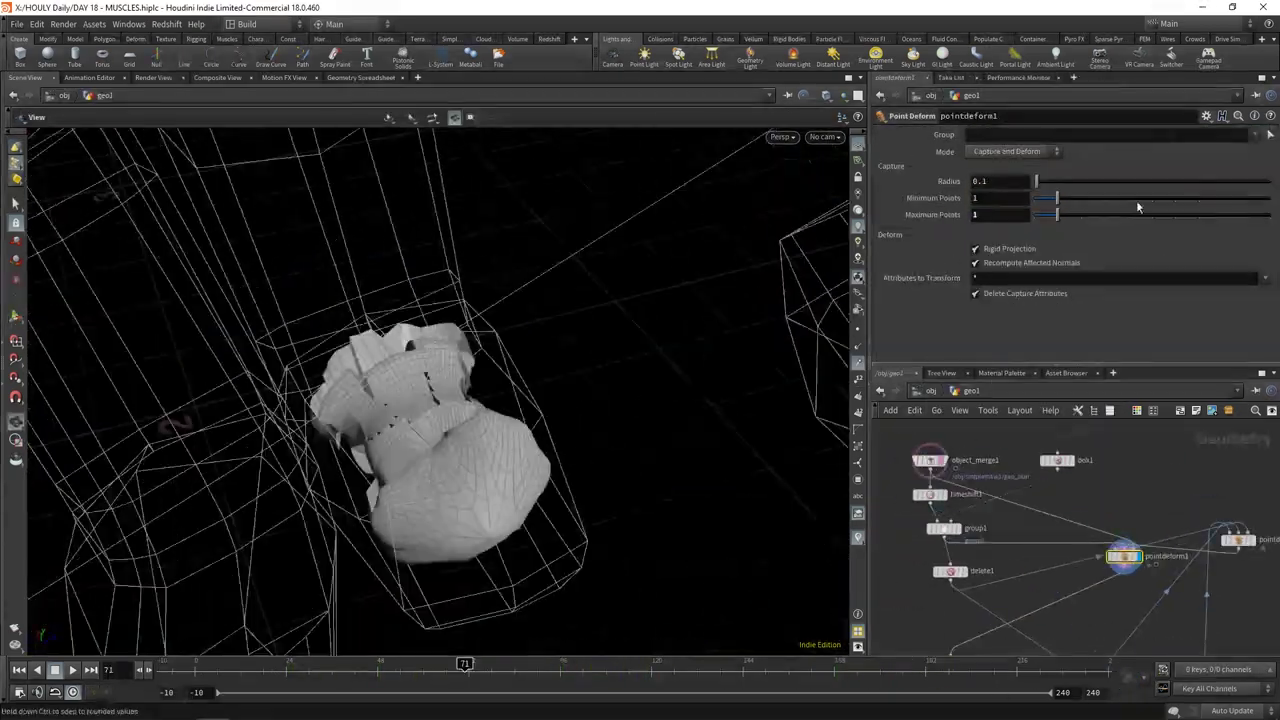
Open the list of nodes that can be added to the geo1 network
{"action": "key", "text": "Tab"}
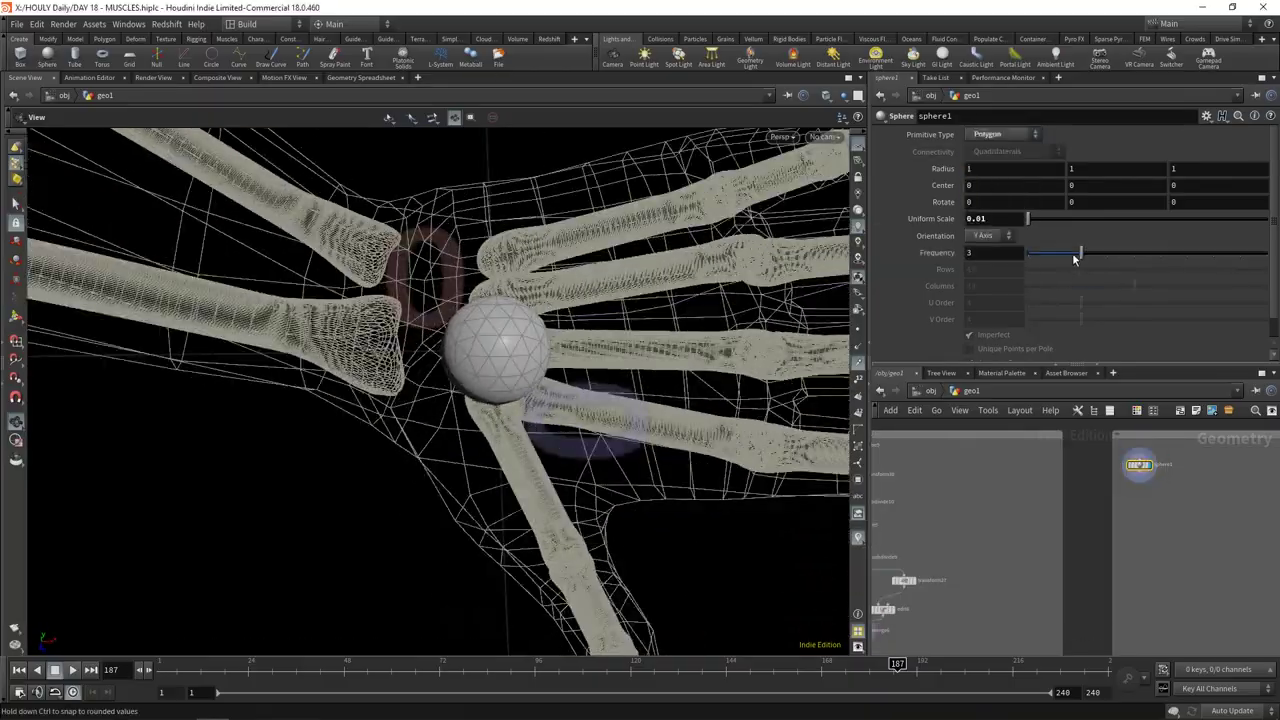
{"action": "key", "text": "Tab"}
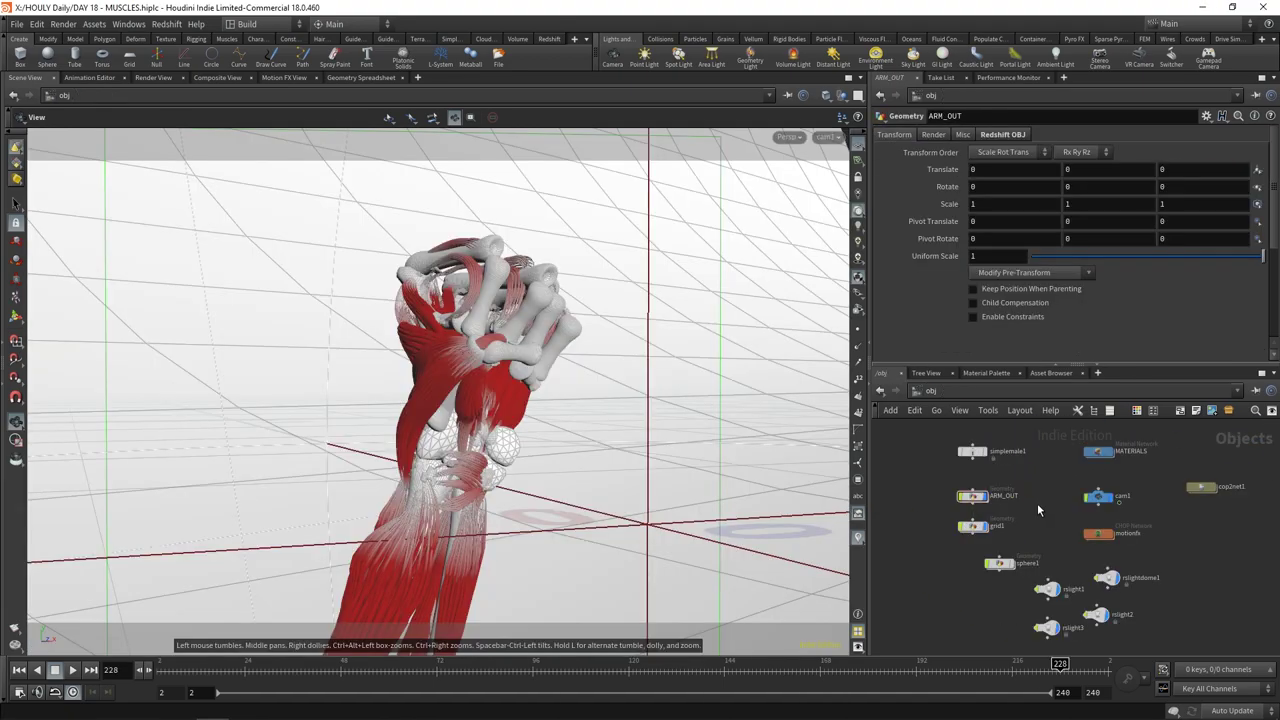
Show the simplemale1 character rig in the viewport in place of the arm geometry
{"action": "scroll", "coordinate": [1000, 505], "scroll_direction": "up", "scroll_amount": 3}
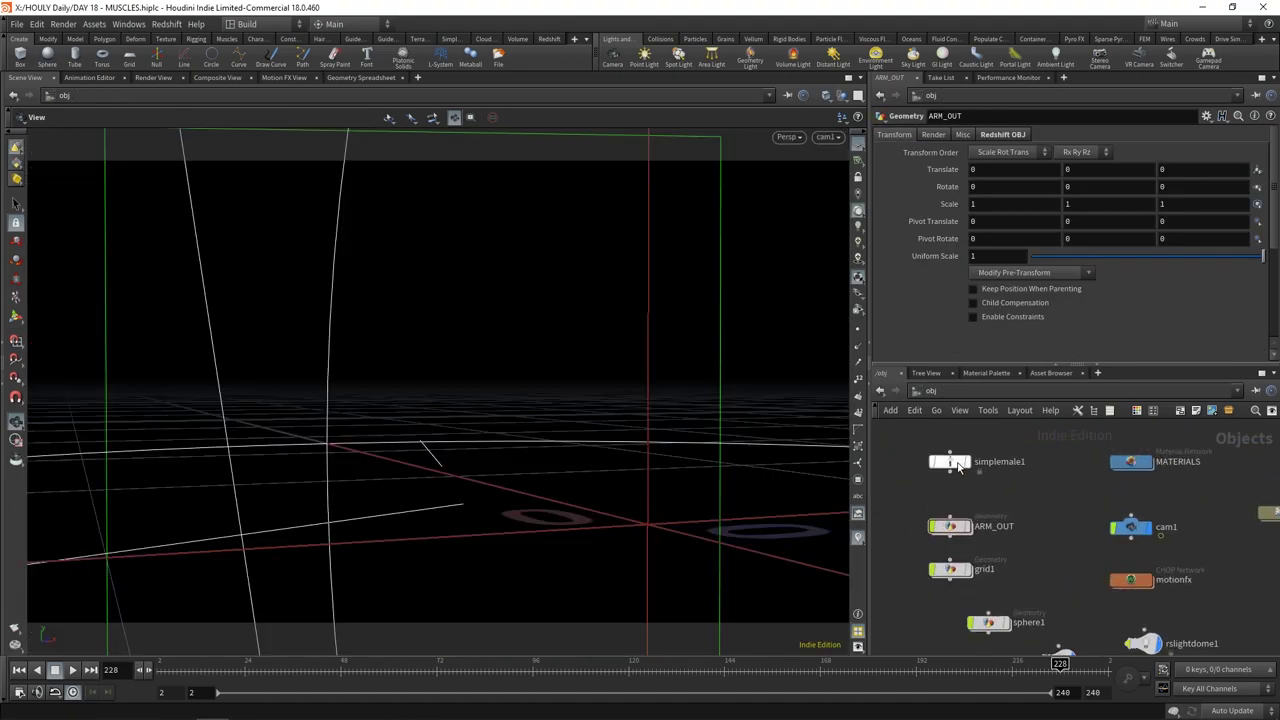
{"action": "mouse_move", "coordinate": [970, 470]}
{"action": "left_click", "coordinate": [913, 461]}
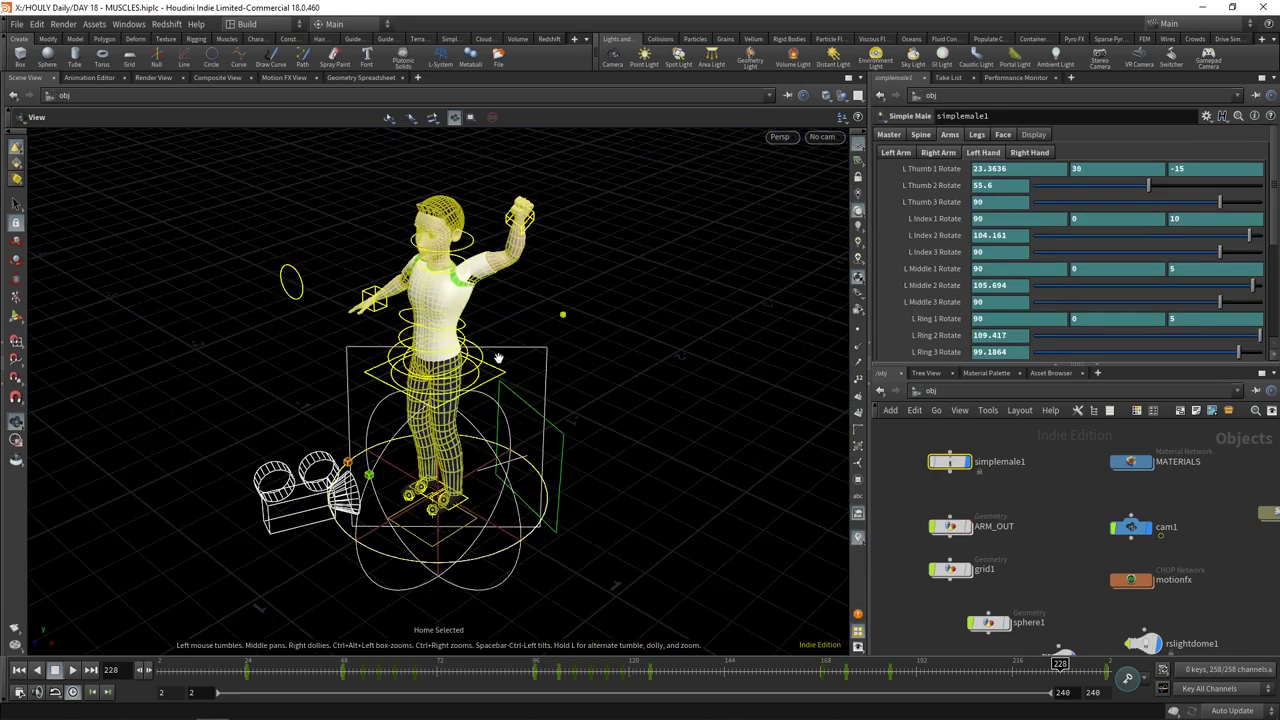
Look up the Simple Male asset among the available character nodes without adding it
{"action": "left_click", "coordinate": [1005, 487]}
{"action": "key", "text": "Tab"}
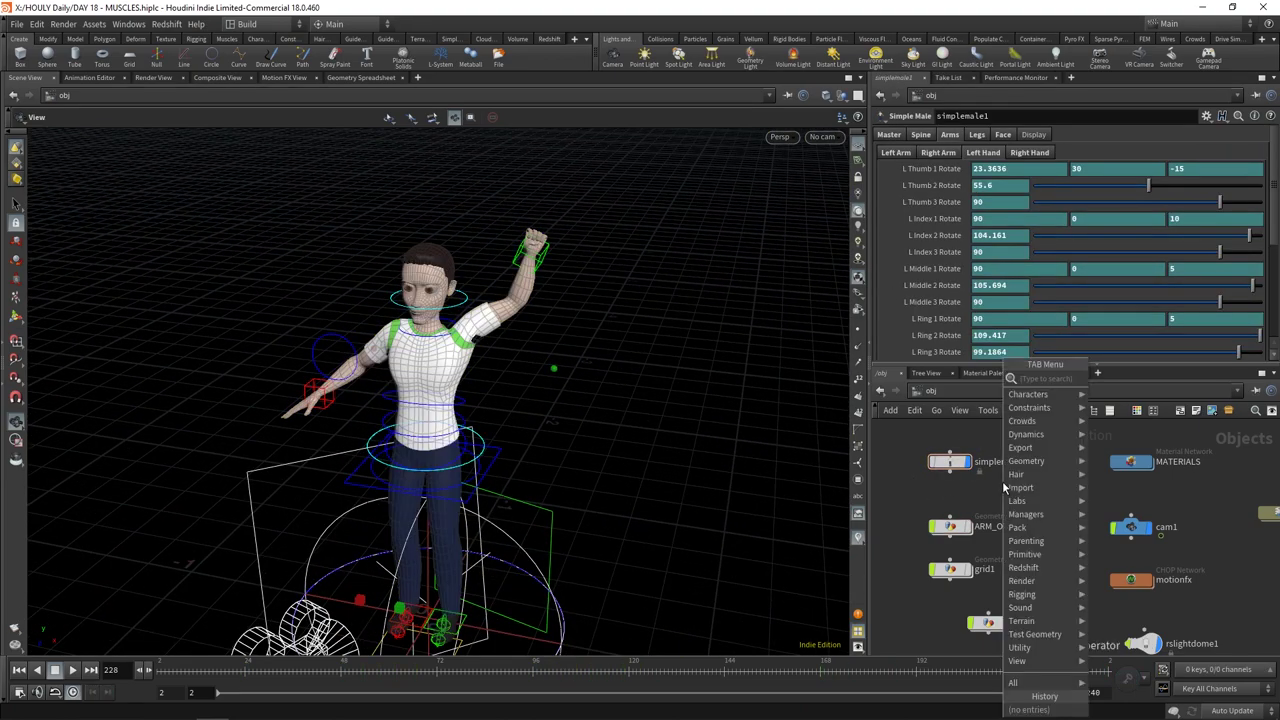
{"action": "mouse_move", "coordinate": [1043, 395]}
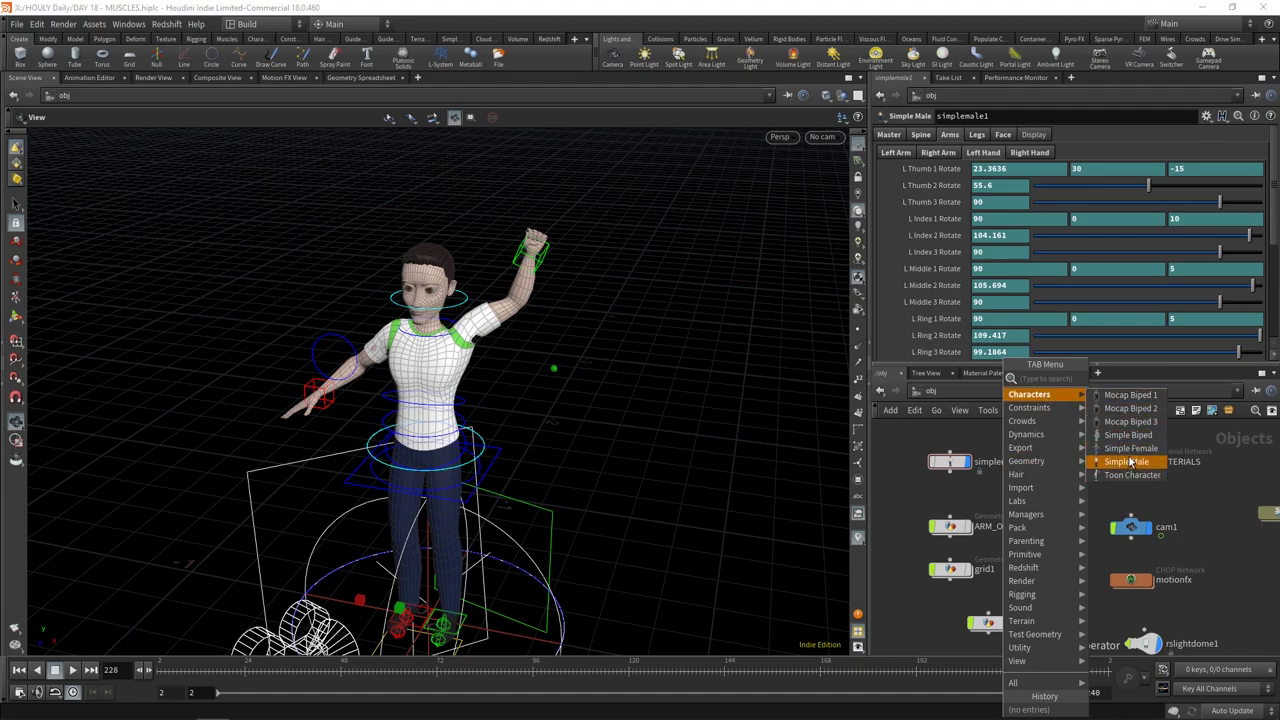
{"action": "left_click", "coordinate": [941, 501]}
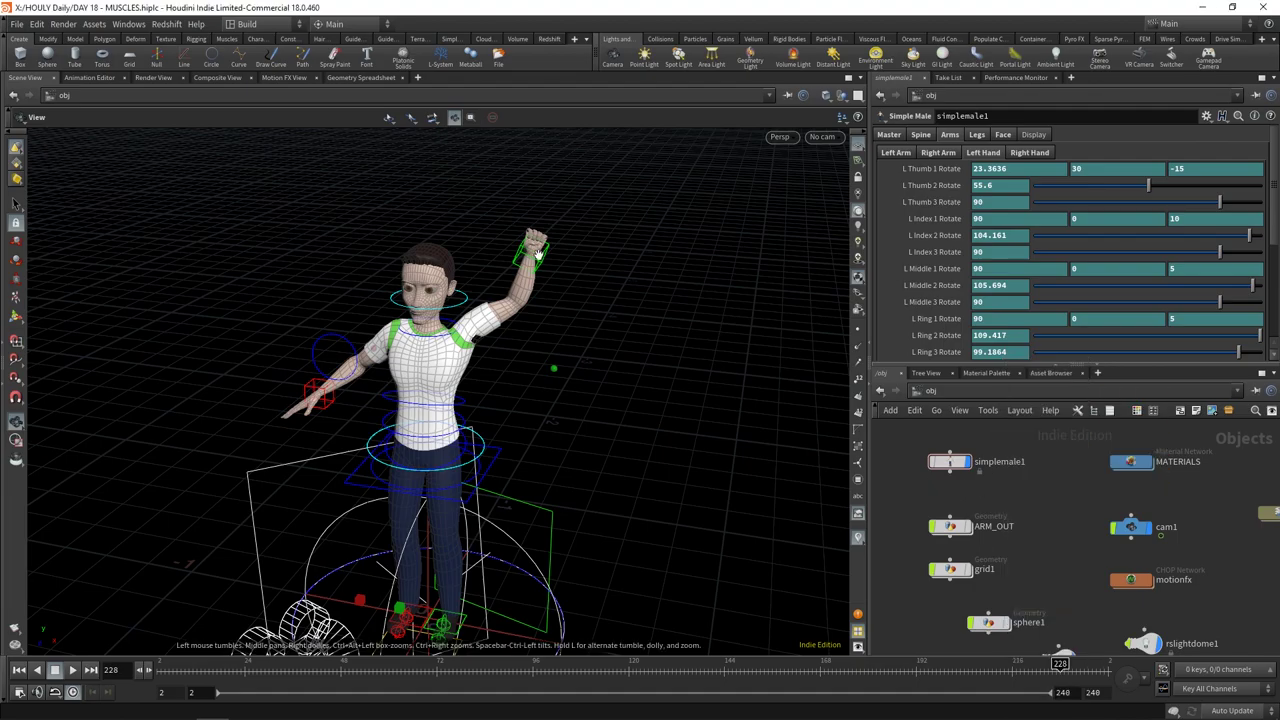
Play the simplemale1 rig's raised-arm animation from the start and scrub through it to frame 122
{"action": "scroll", "coordinate": [534, 262], "scroll_direction": "up", "scroll_amount": 5}
{"action": "left_click_drag", "start_coordinate": [505, 290], "coordinate": [560, 295]}
{"action": "scroll", "coordinate": [540, 250], "scroll_direction": "up", "scroll_amount": 3}
{"action": "left_click", "coordinate": [953, 464]}
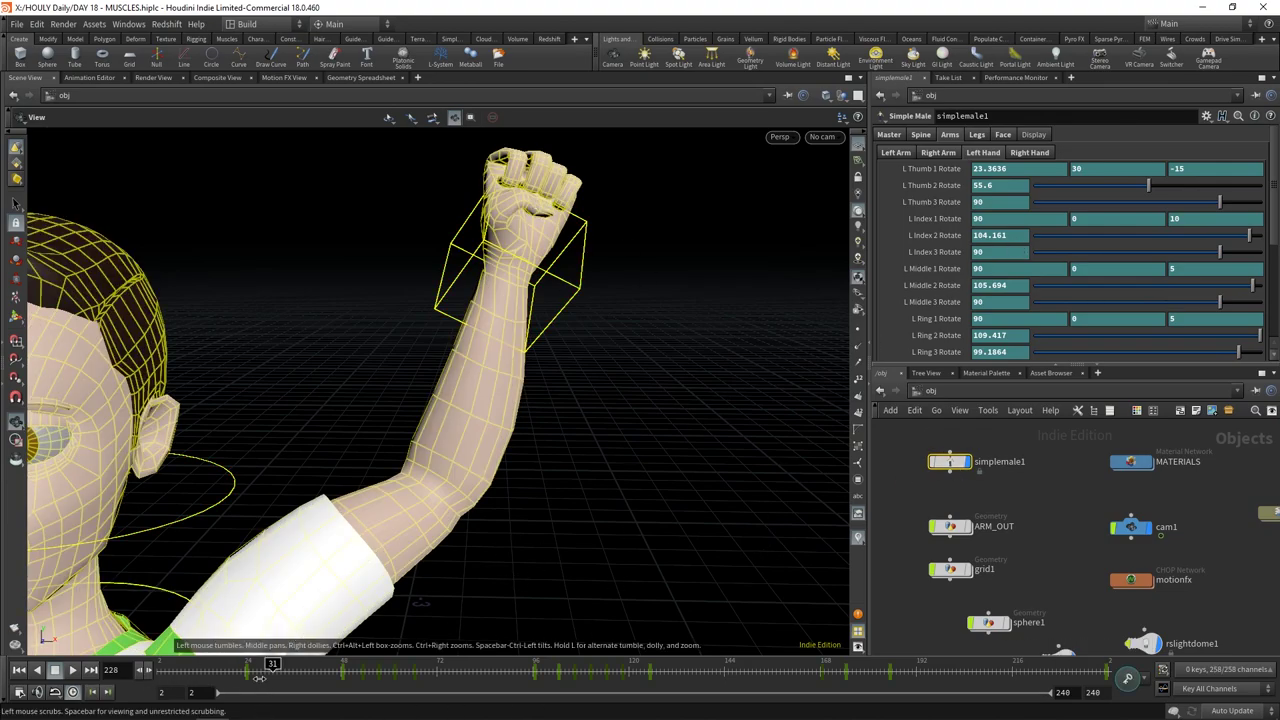
{"action": "left_click_drag", "start_coordinate": [248, 678], "coordinate": [126, 672]}
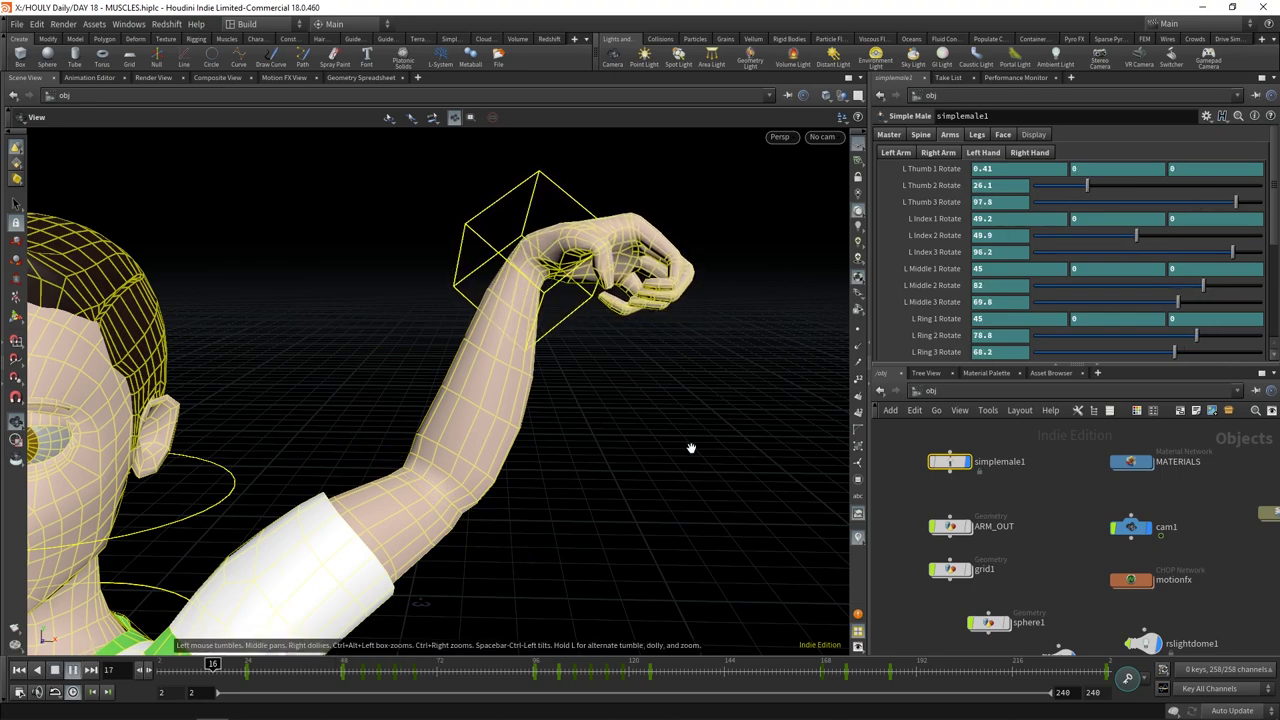
{"action": "left_click", "coordinate": [1024, 511]}
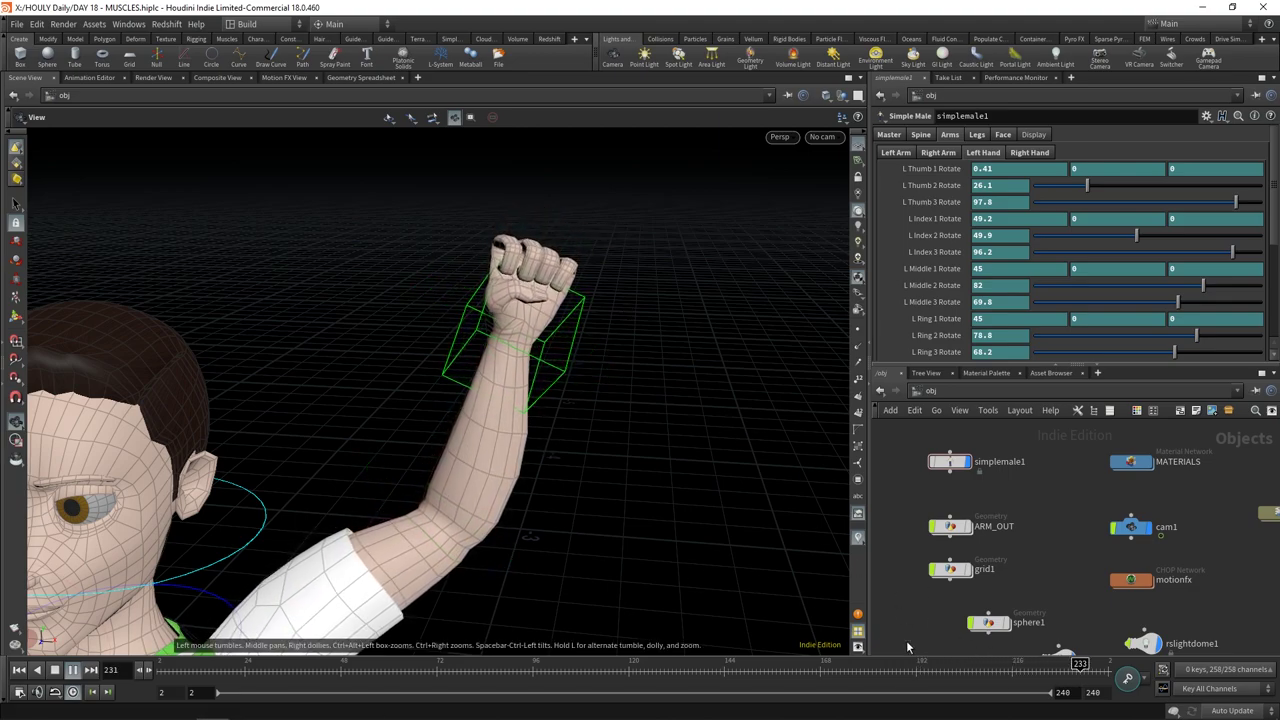
{"action": "left_click_drag", "start_coordinate": [892, 666], "coordinate": [357, 640]}
{"action": "left_click_drag", "start_coordinate": [457, 644], "coordinate": [636, 663]}
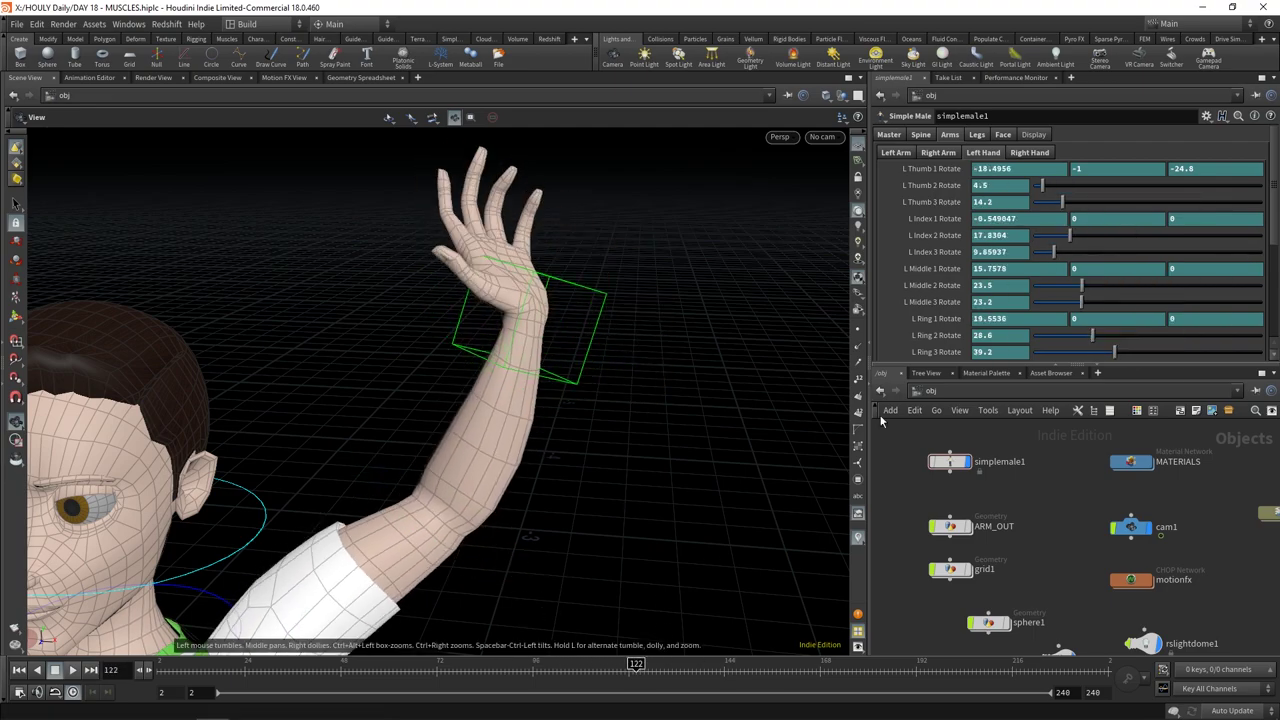
Examine the Motion FX effects available for the left IK wrist rotation
{"action": "left_click", "coordinate": [908, 154]}
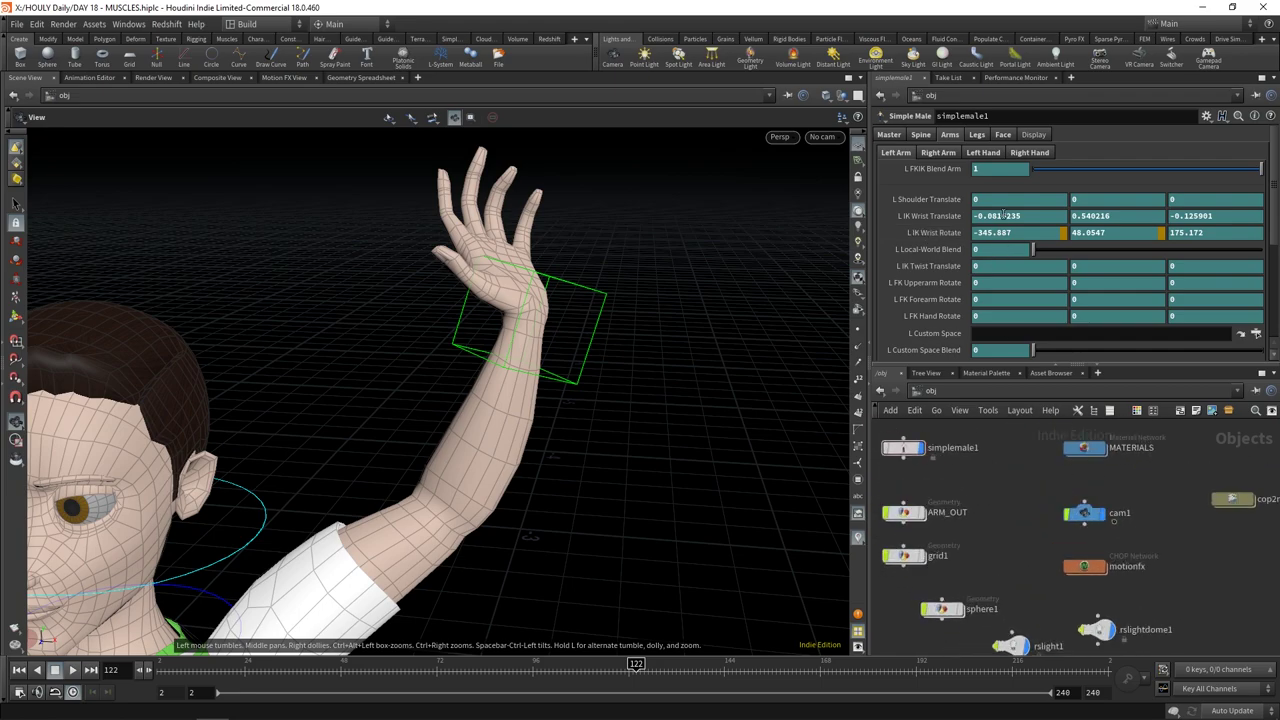
{"action": "right_click", "coordinate": [1003, 232]}
{"action": "mouse_move", "coordinate": [1038, 300]}
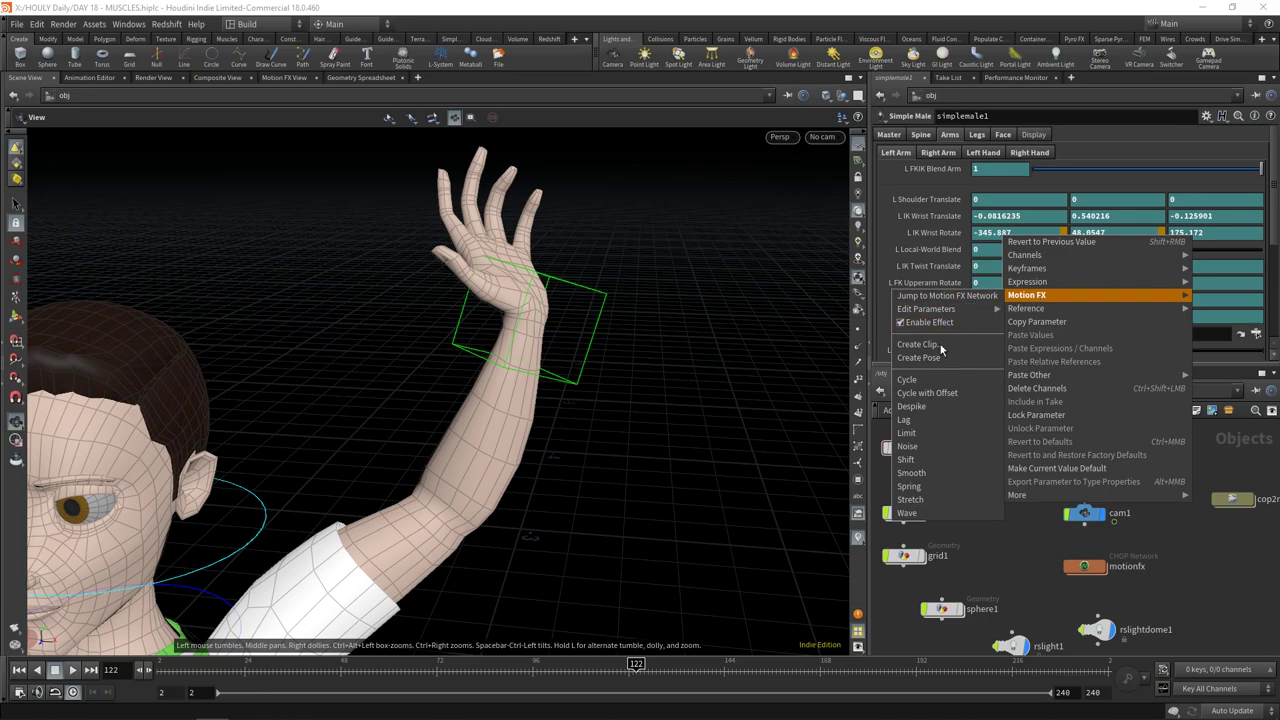
{"action": "left_click", "coordinate": [937, 448]}
Open the motionfx network and auto-arrange its noise nodes
{"action": "double_click", "coordinate": [1092, 573]}
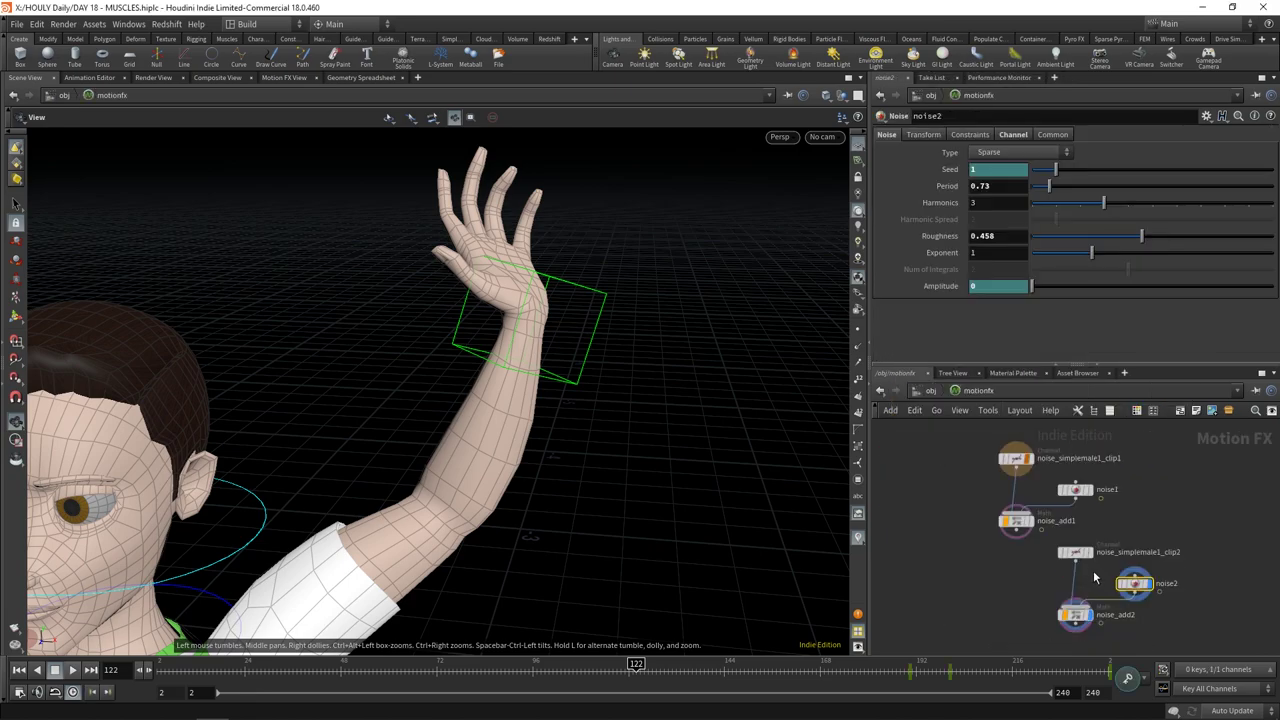
{"action": "middle_click_drag", "start_coordinate": [1131, 495], "coordinate": [1099, 469]}
{"action": "key", "text": "l"}
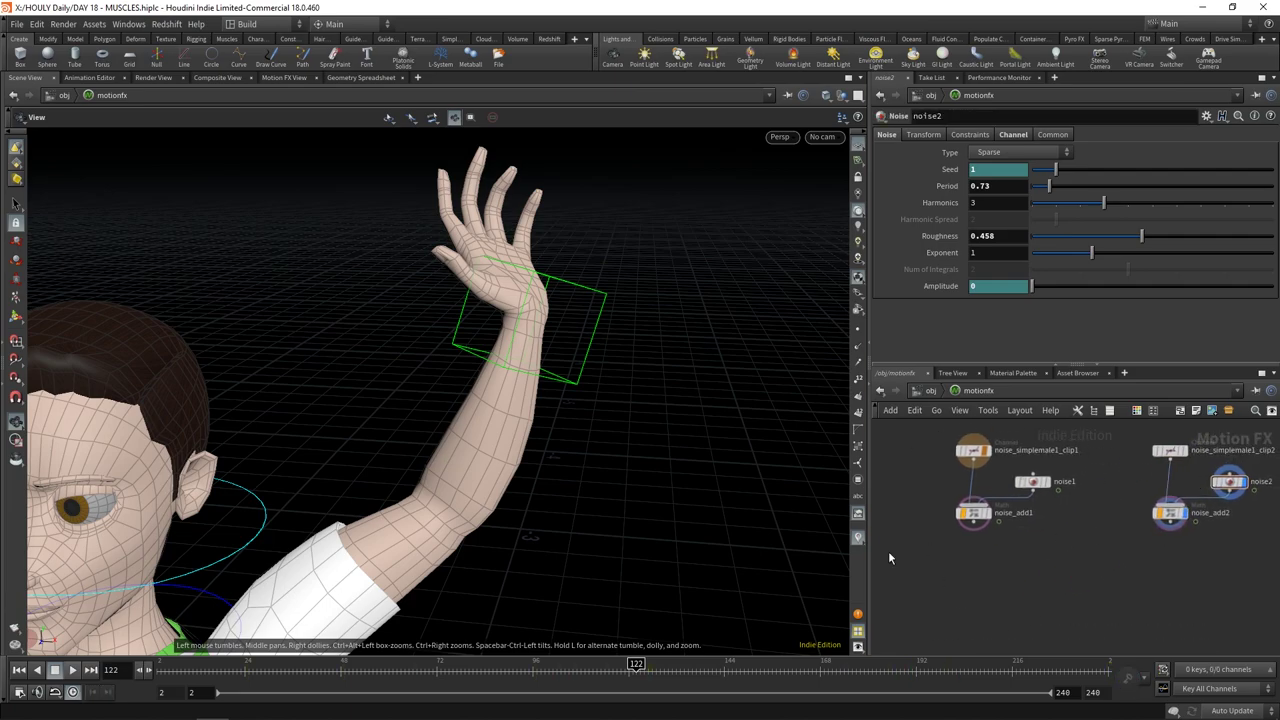
Look inside the simplemale1 rig's network and return to the object level
{"action": "left_click", "coordinate": [928, 392]}
{"action": "double_click", "coordinate": [925, 468]}
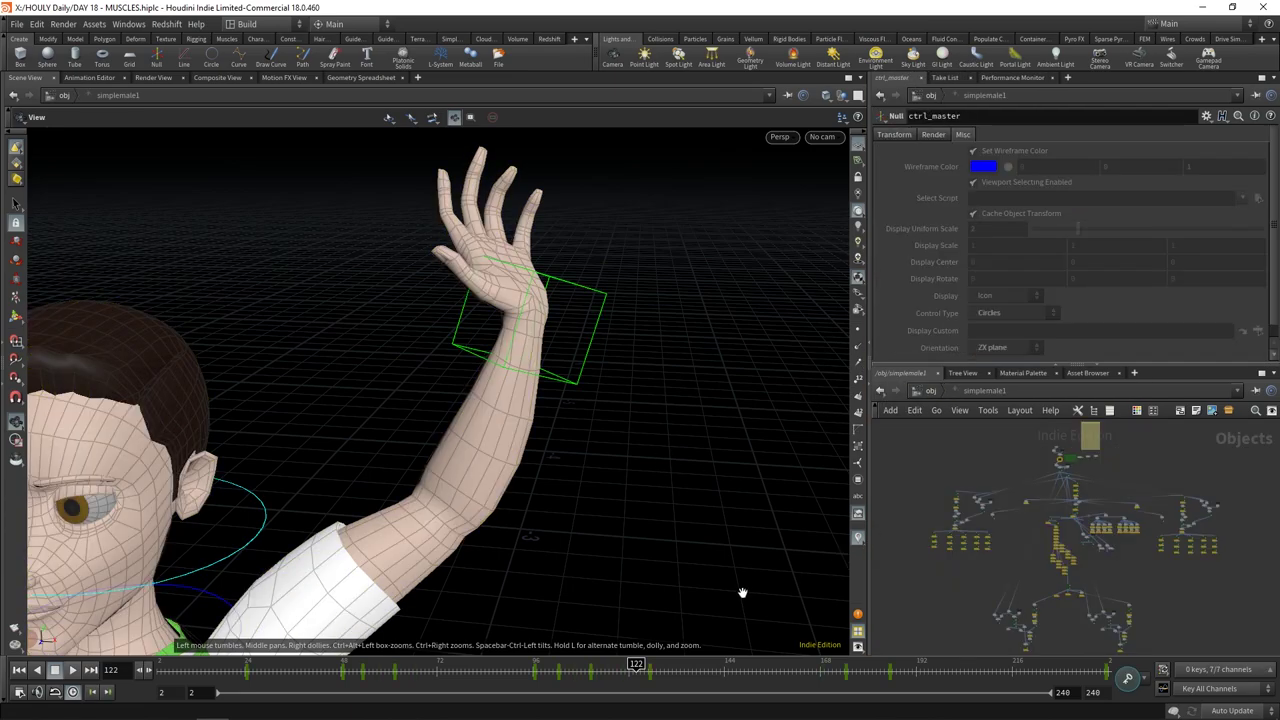
{"action": "left_click", "coordinate": [931, 392]}
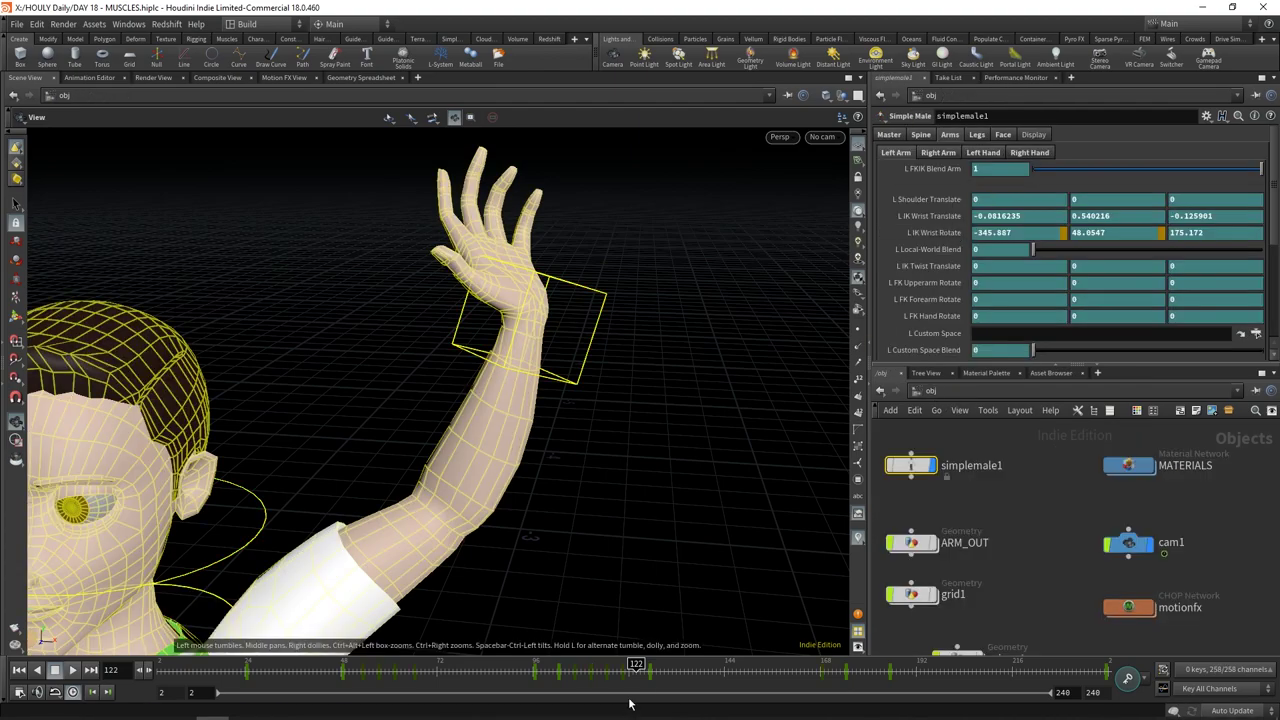
Scrub the arm animation to frame 171 and inspect the raised hand from another angle
{"action": "left_click_drag", "start_coordinate": [636, 664], "coordinate": [831, 664]}
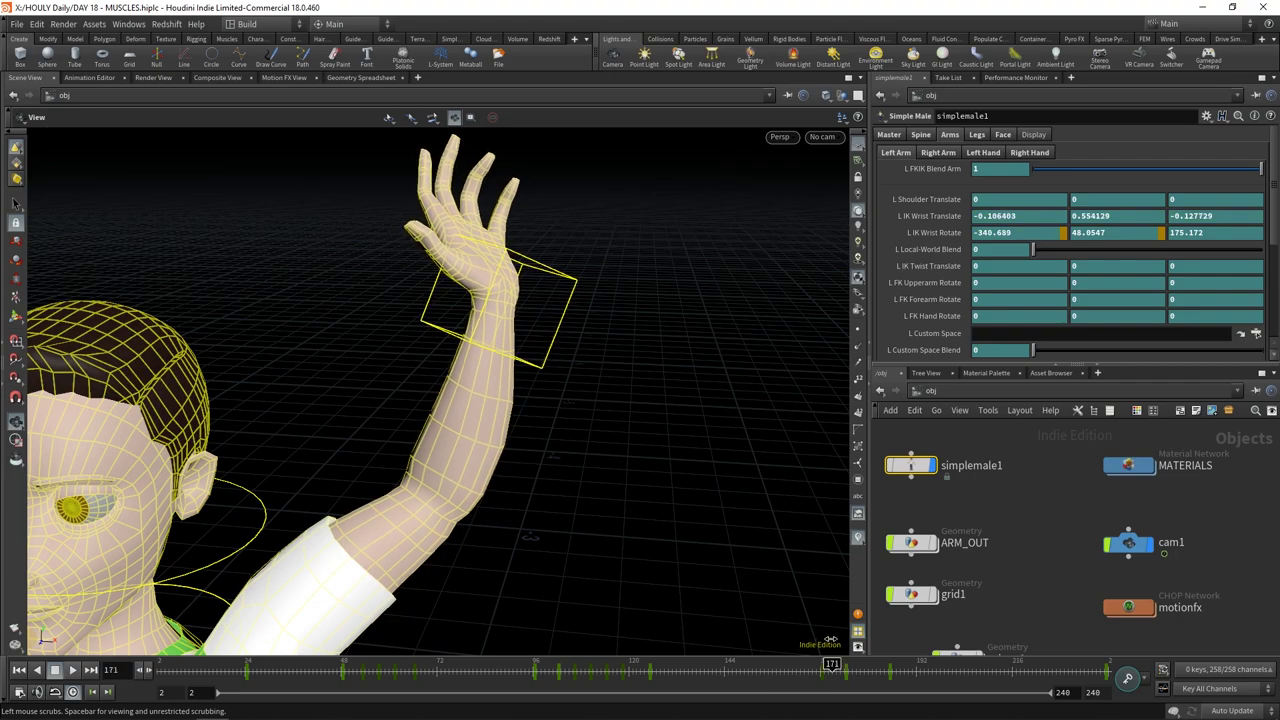
{"action": "left_click_drag", "start_coordinate": [582, 249], "coordinate": [537, 272]}
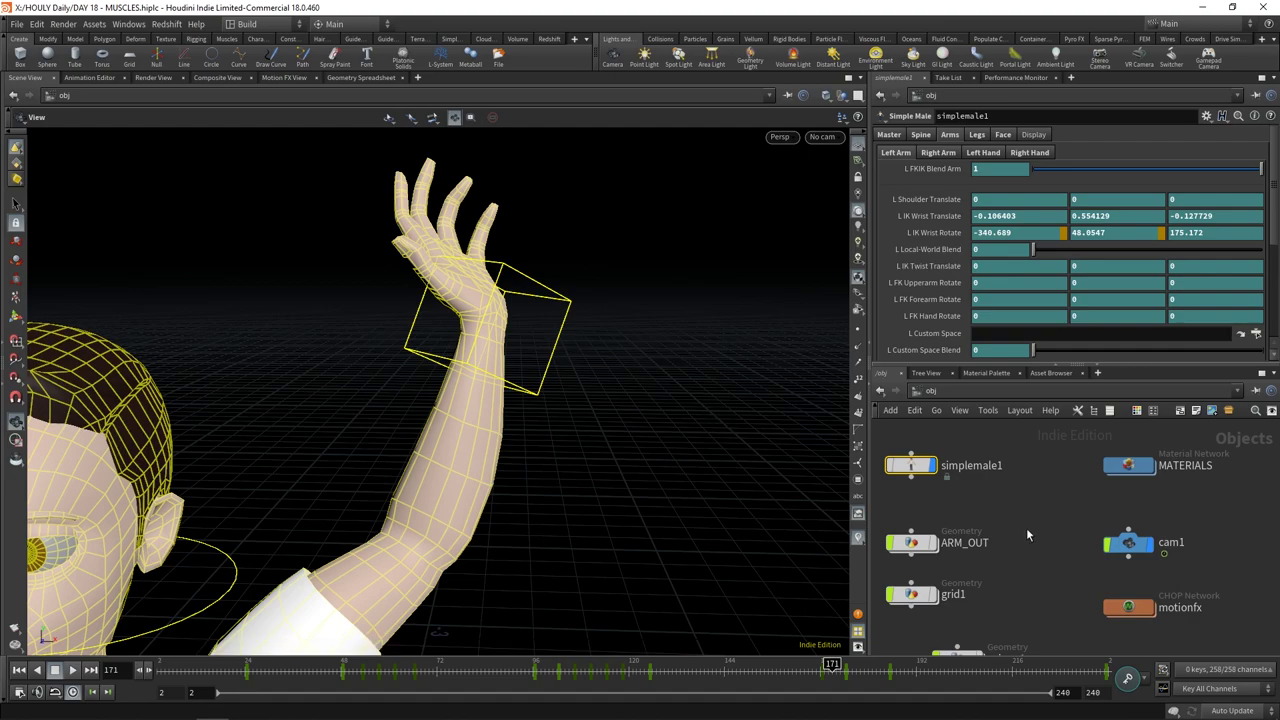
{"action": "key", "text": "h"}
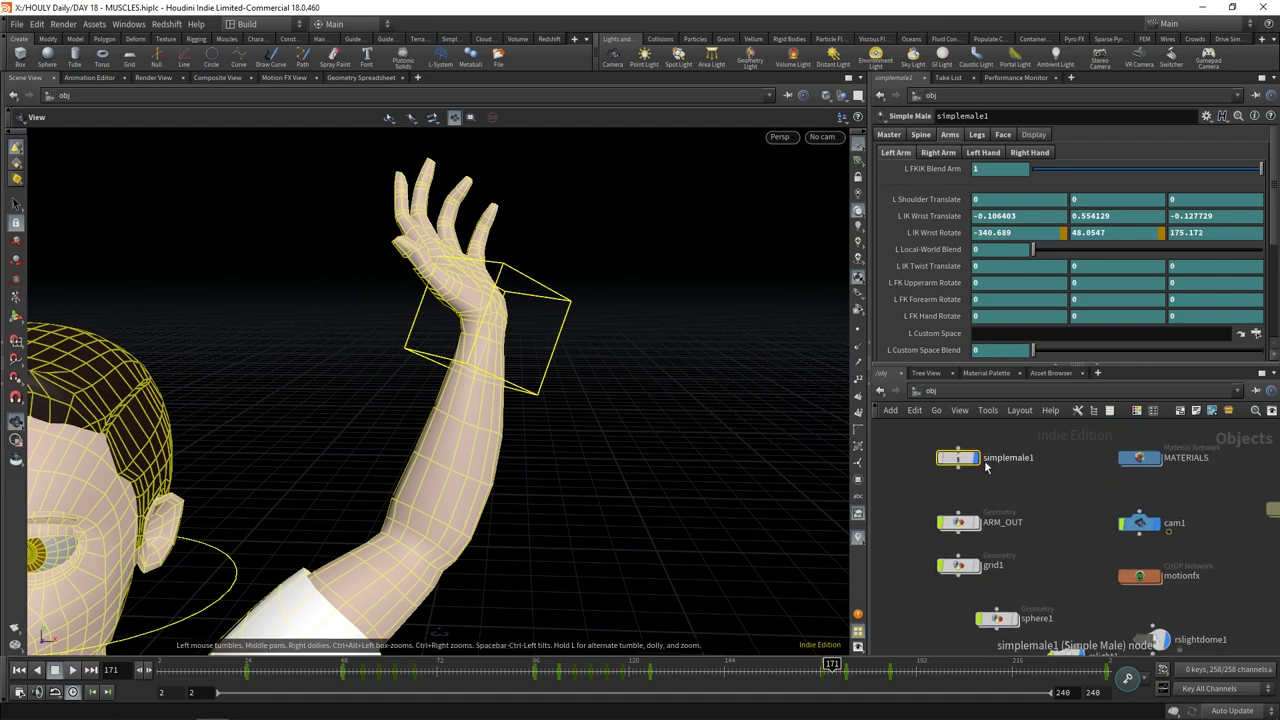
Open the ARM_OUT geometry network and survey its overall node graph
{"action": "double_click", "coordinate": [958, 523]}
{"action": "scroll", "coordinate": [949, 466], "scroll_direction": "down", "scroll_amount": 2}
{"action": "middle_click_drag", "start_coordinate": [1123, 611], "coordinate": [1032, 629]}
{"action": "middle_click_drag", "start_coordinate": [1086, 548], "coordinate": [1149, 547]}
{"action": "scroll", "coordinate": [1046, 544], "scroll_direction": "up", "scroll_amount": 2}
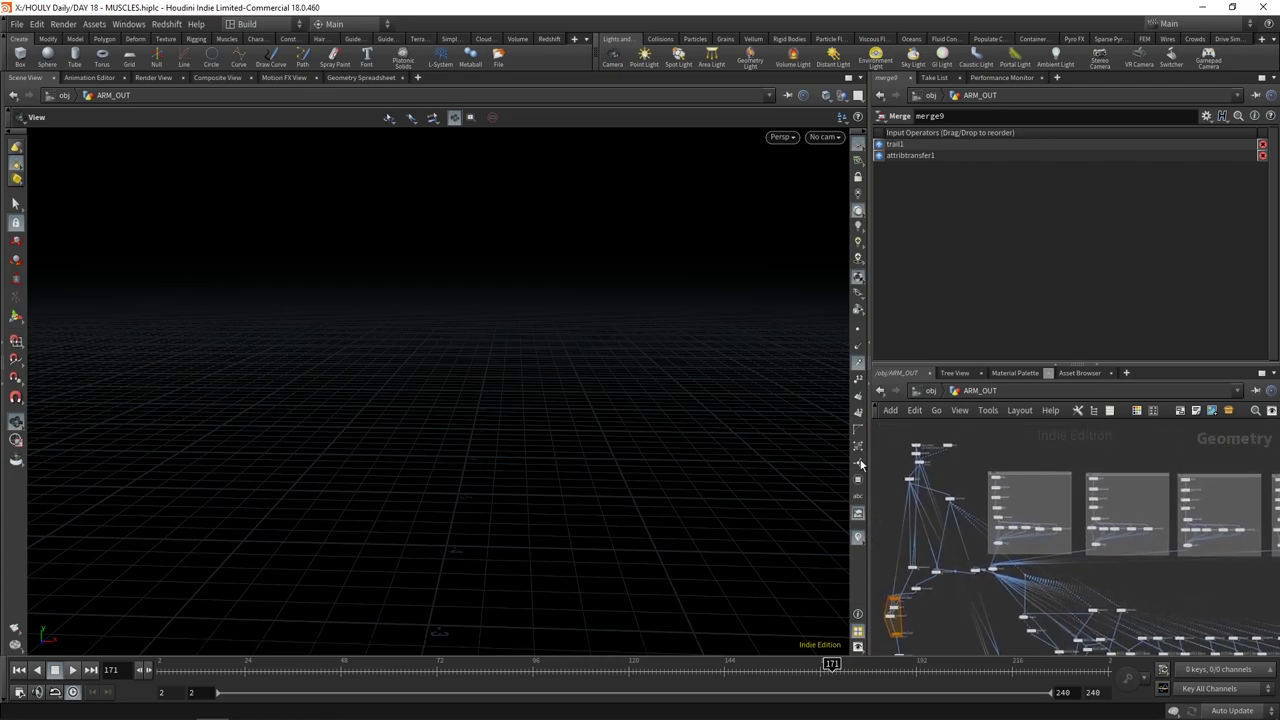
{"action": "scroll", "coordinate": [958, 500], "scroll_direction": "up", "scroll_amount": 5}
{"action": "mouse_move", "coordinate": [913, 470]}
{"action": "middle_mouse_down"}
{"action": "mouse_move", "coordinate": [976, 503]}
{"action": "mouse_move", "coordinate": [928, 489]}
{"action": "middle_mouse_up"}
{"action": "scroll", "coordinate": [928, 489], "scroll_direction": "up", "scroll_amount": 1}
{"action": "scroll", "coordinate": [974, 508], "scroll_direction": "down", "scroll_amount": 7}
{"action": "scroll", "coordinate": [1135, 600], "scroll_direction": "down", "scroll_amount": 2}
{"action": "scroll", "coordinate": [1013, 462], "scroll_direction": "up", "scroll_amount": 4}
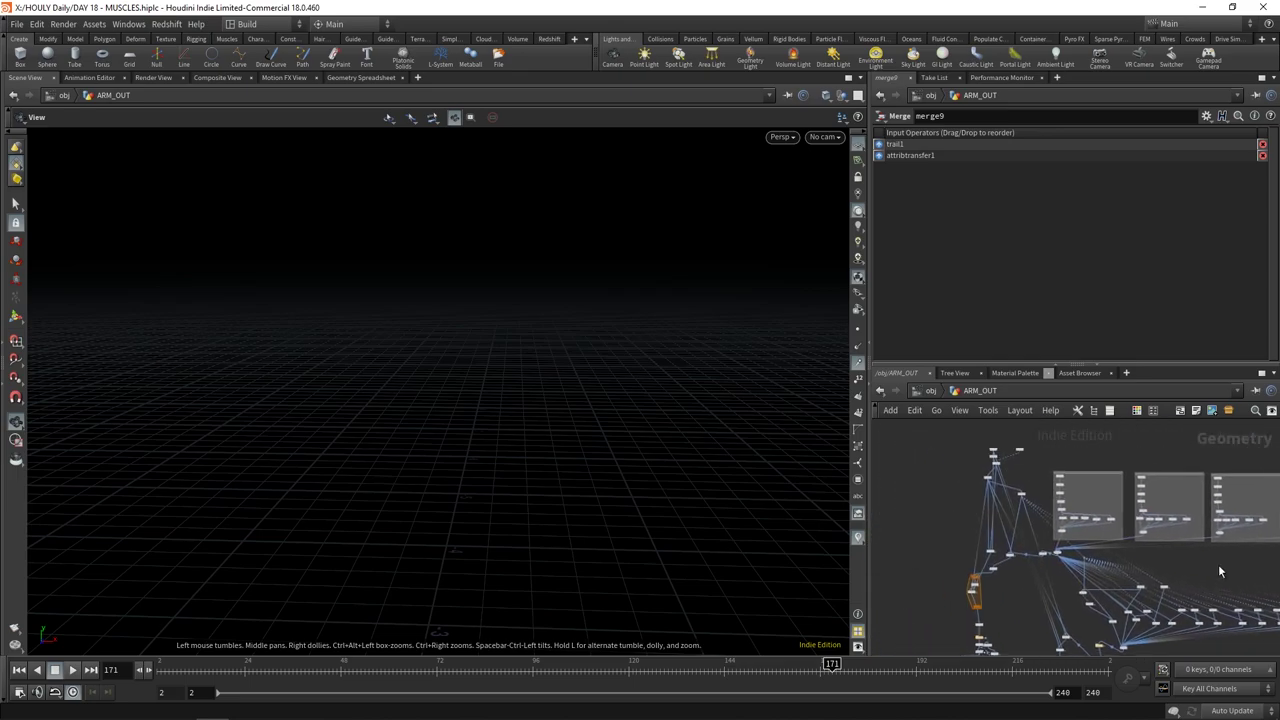
Select the timeshift1 node and display its output in the viewport
{"action": "scroll", "coordinate": [1015, 470], "scroll_direction": "up", "scroll_amount": 4}
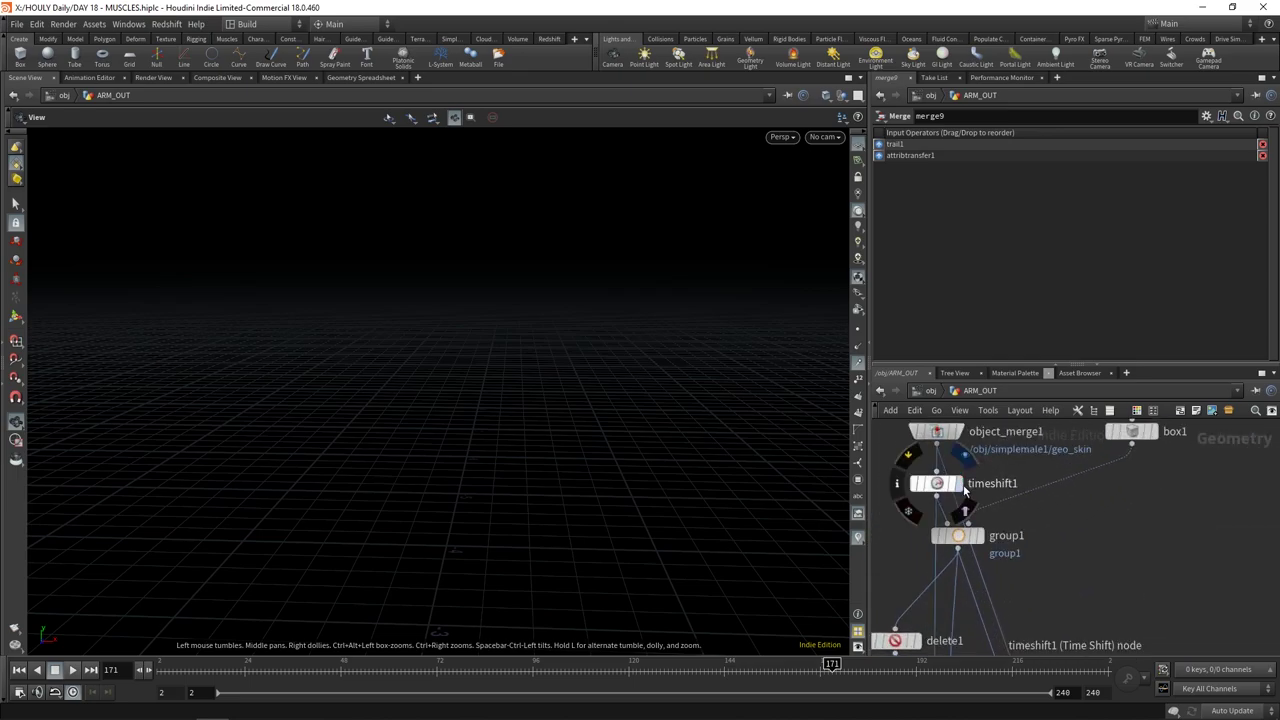
{"action": "left_click", "coordinate": [944, 488]}
{"action": "left_click", "coordinate": [944, 489]}
Display the pointdeform1 node's output and scrub the timeline to frame 168 to check the deformation
{"action": "middle_click_drag", "start_coordinate": [1046, 563], "coordinate": [1031, 374]}
{"action": "scroll", "coordinate": [1042, 530], "scroll_direction": "down", "scroll_amount": 3}
{"action": "scroll", "coordinate": [1027, 540], "scroll_direction": "down", "scroll_amount": 3}
{"action": "middle_click_drag", "start_coordinate": [1027, 540], "coordinate": [1021, 451]}
{"action": "scroll", "coordinate": [975, 519], "scroll_direction": "up", "scroll_amount": 3}
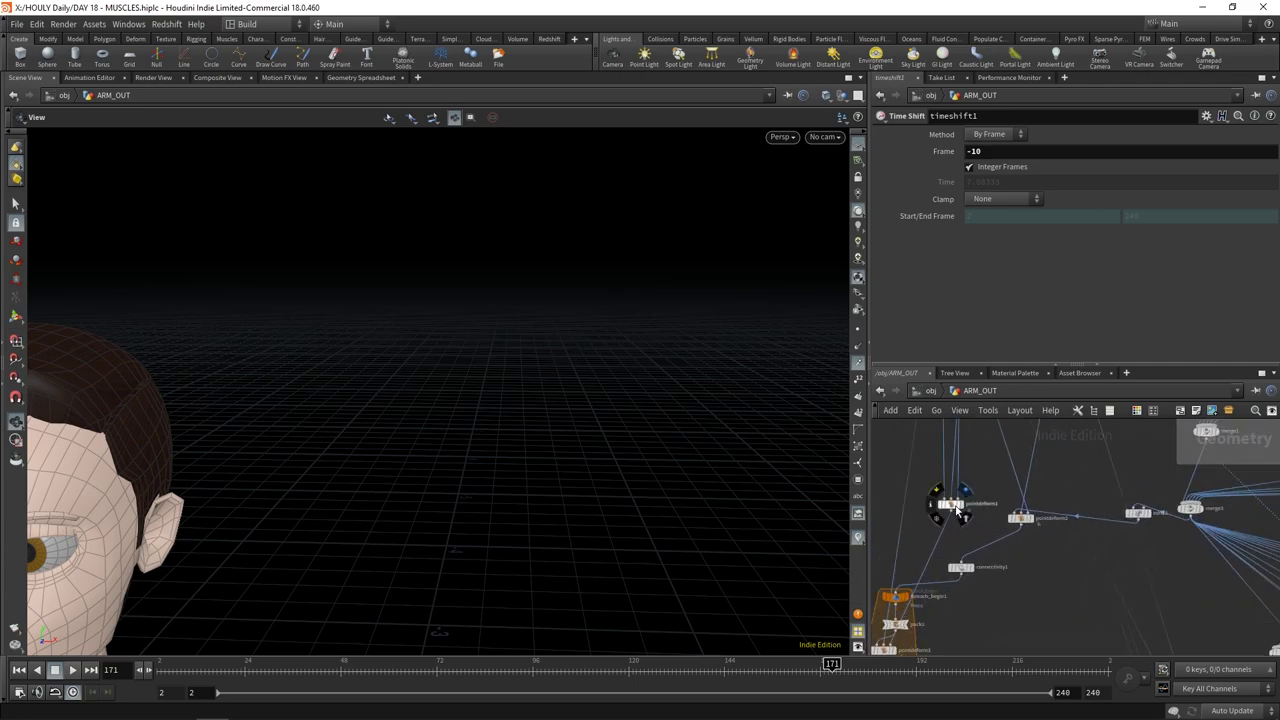
{"action": "left_click", "coordinate": [965, 490]}
{"action": "left_click", "coordinate": [953, 506]}
{"action": "left_click_drag", "start_coordinate": [462, 312], "coordinate": [510, 310]}
{"action": "scroll", "coordinate": [976, 458], "scroll_direction": "down", "scroll_amount": 3}
{"action": "mouse_move", "coordinate": [976, 458]}
{"action": "middle_mouse_down"}
{"action": "mouse_move", "coordinate": [966, 551]}
{"action": "mouse_move", "coordinate": [994, 577]}
{"action": "mouse_move", "coordinate": [979, 434]}
{"action": "middle_mouse_up"}
{"action": "scroll", "coordinate": [951, 517], "scroll_direction": "up", "scroll_amount": 2}
{"action": "left_click_drag", "start_coordinate": [306, 678], "coordinate": [820, 672]}
Display the pointdeform2 node's output and inspect the arm and hand bones
{"action": "scroll", "coordinate": [1016, 559], "scroll_direction": "up", "scroll_amount": 2}
{"action": "left_click", "coordinate": [1001, 554]}
{"action": "left_click_drag", "start_coordinate": [790, 460], "coordinate": [602, 371]}
Display the merge1 node's output and frame the fingertip bones in the viewport
{"action": "scroll", "coordinate": [1094, 481], "scroll_direction": "down", "scroll_amount": 3}
{"action": "middle_click_drag", "start_coordinate": [1080, 484], "coordinate": [725, 586]}
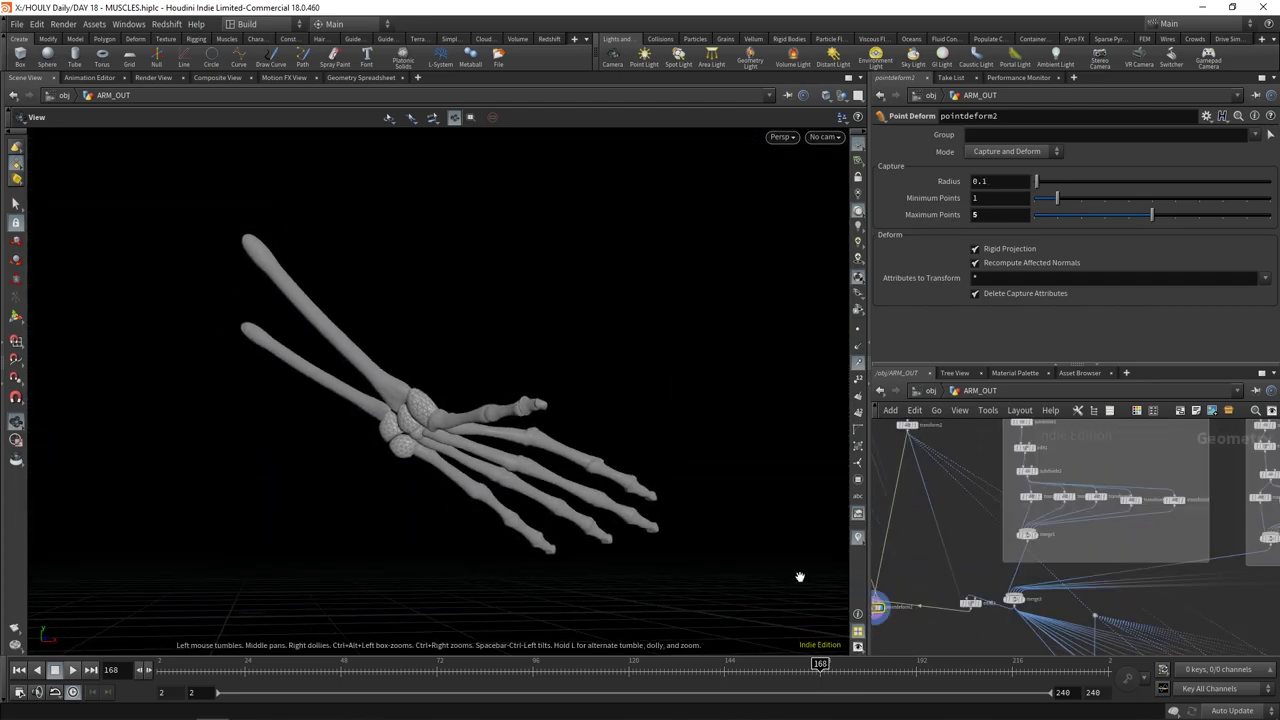
{"action": "middle_click_drag", "start_coordinate": [1103, 554], "coordinate": [1097, 574]}
{"action": "scroll", "coordinate": [1084, 556], "scroll_direction": "up", "scroll_amount": 2}
{"action": "left_click", "coordinate": [1011, 557]}
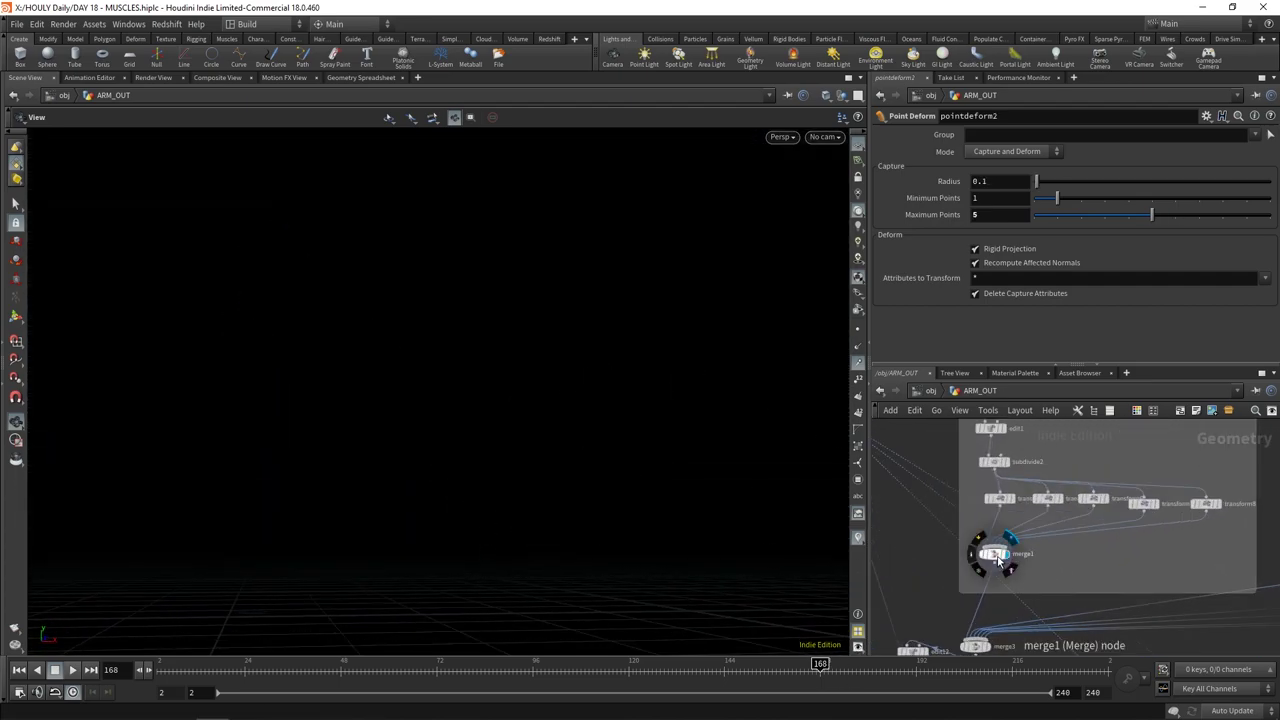
{"action": "key", "text": "space+g"}
Overlay the transform2 hand mesh as a wireframe around the fingertip bones
{"action": "scroll", "coordinate": [926, 484], "scroll_direction": "down", "scroll_amount": 2}
{"action": "middle_click_drag", "start_coordinate": [926, 484], "coordinate": [1032, 586]}
{"action": "scroll", "coordinate": [951, 527], "scroll_direction": "up", "scroll_amount": 3}
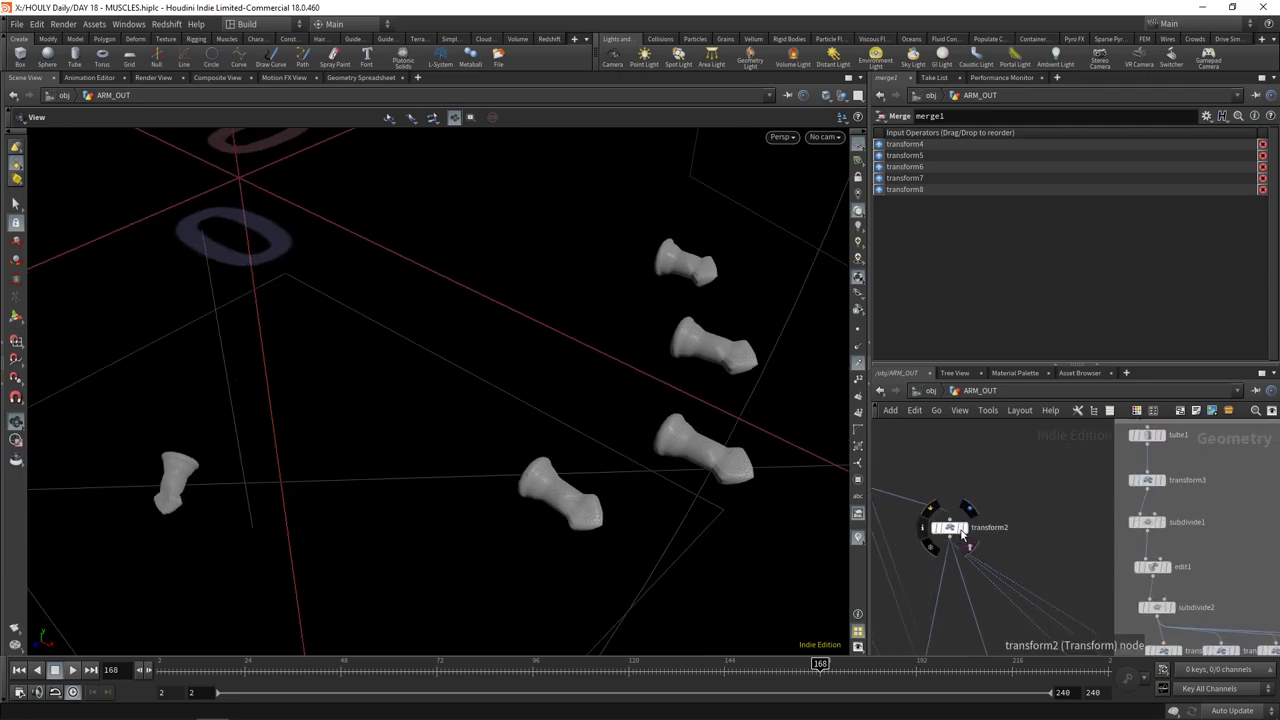
{"action": "left_click", "coordinate": [961, 529]}
{"action": "left_click_drag", "start_coordinate": [502, 367], "coordinate": [763, 463]}
Examine the subdivide, edit and transform nodes feeding merge1 and the fingertip bones' placement inside the wireframe hand
{"action": "scroll", "coordinate": [991, 491], "scroll_direction": "down", "scroll_amount": 3}
{"action": "middle_click_drag", "start_coordinate": [1130, 572], "coordinate": [921, 564]}
{"action": "scroll", "coordinate": [1000, 551], "scroll_direction": "up", "scroll_amount": 1}
{"action": "middle_click_drag", "start_coordinate": [885, 430], "coordinate": [1018, 481]}
{"action": "scroll", "coordinate": [964, 530], "scroll_direction": "up", "scroll_amount": 1}
{"action": "left_click_drag", "start_coordinate": [711, 503], "coordinate": [700, 450]}
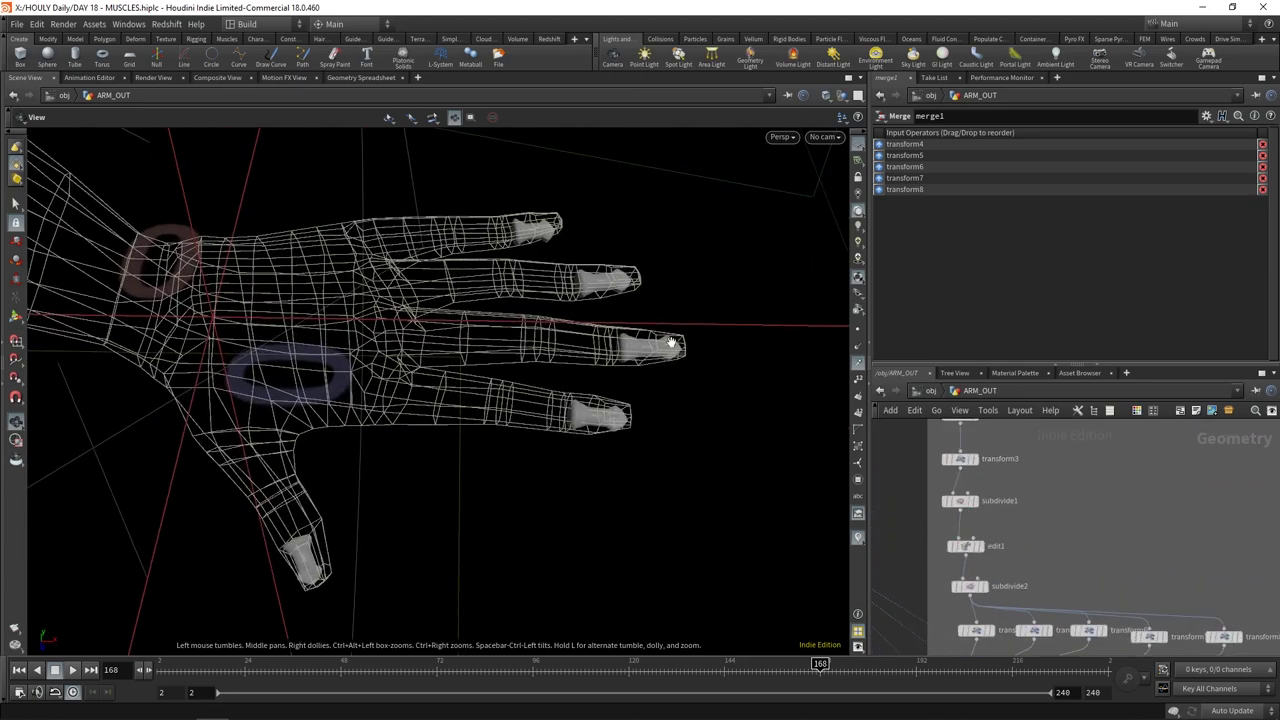
{"action": "left_click_drag", "start_coordinate": [697, 393], "coordinate": [712, 425]}
{"action": "scroll", "coordinate": [972, 483], "scroll_direction": "down", "scroll_amount": 2}
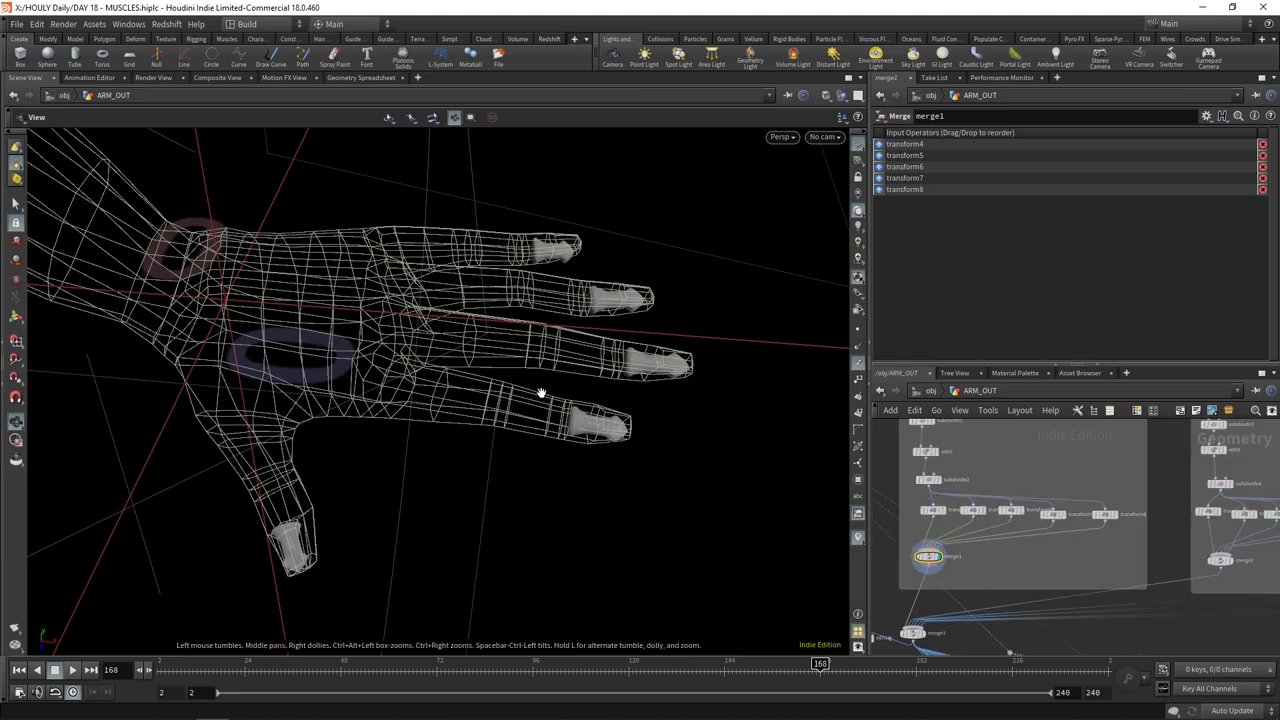
Display the output of merge2 and of the neighbouring finger bone merge inside the wireframe hand
{"action": "middle_click_drag", "start_coordinate": [1265, 567], "coordinate": [1176, 564]}
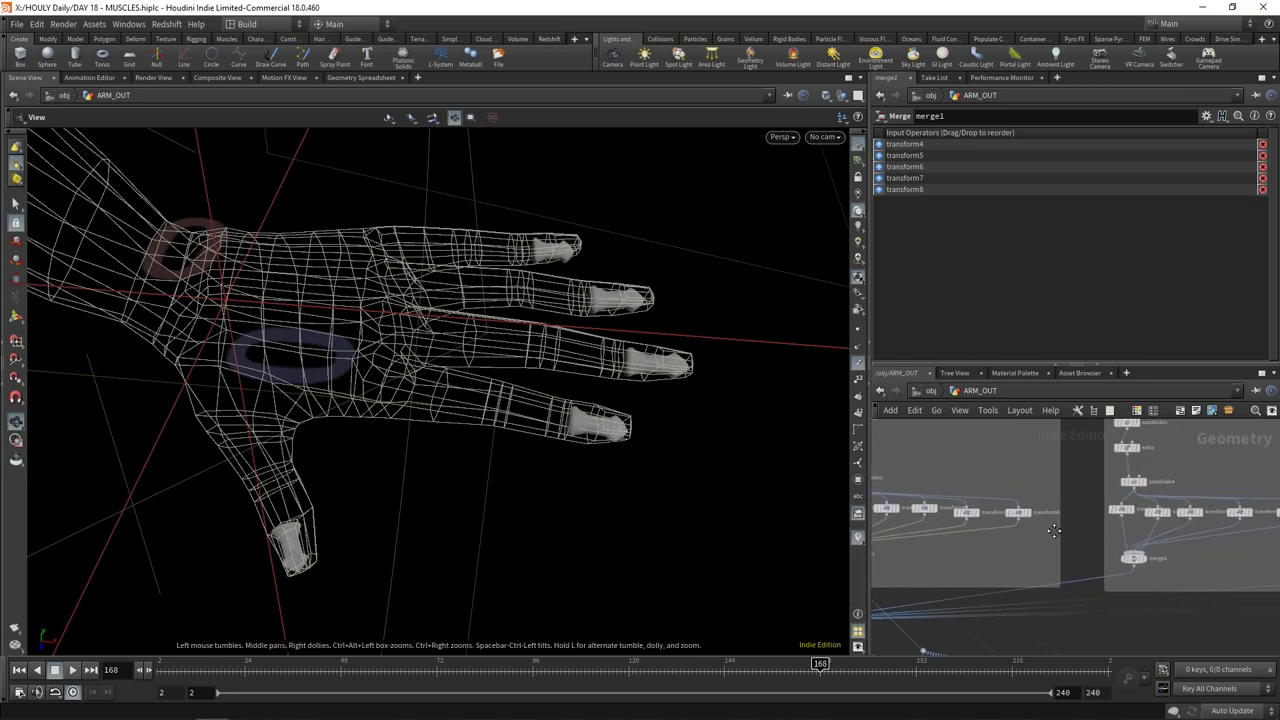
{"action": "left_click", "coordinate": [1135, 557]}
{"action": "middle_click_drag", "start_coordinate": [1272, 560], "coordinate": [995, 567]}
{"action": "left_click", "coordinate": [1139, 569]}
{"action": "middle_click_drag", "start_coordinate": [1274, 577], "coordinate": [1006, 577]}
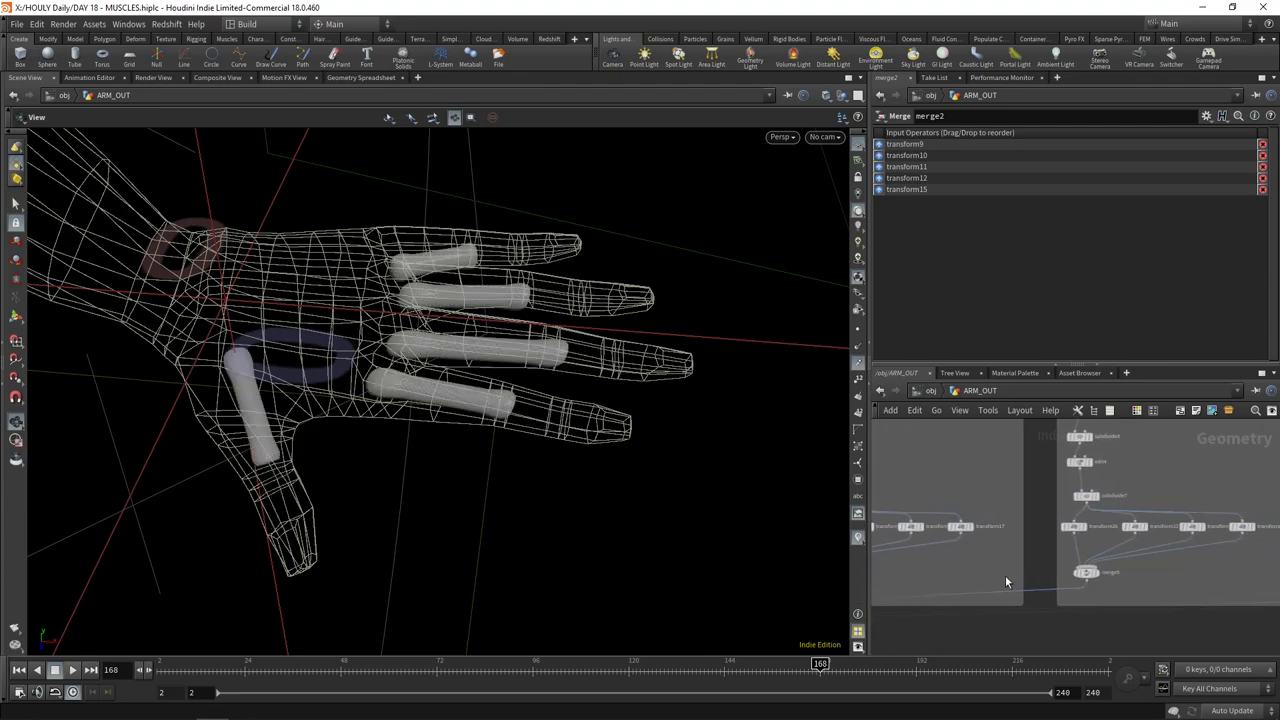
Display the merge6 output and view the two forearm bones inside the wireframe arm
{"action": "left_click", "coordinate": [1097, 575]}
{"action": "left_click_drag", "start_coordinate": [388, 375], "coordinate": [410, 352]}
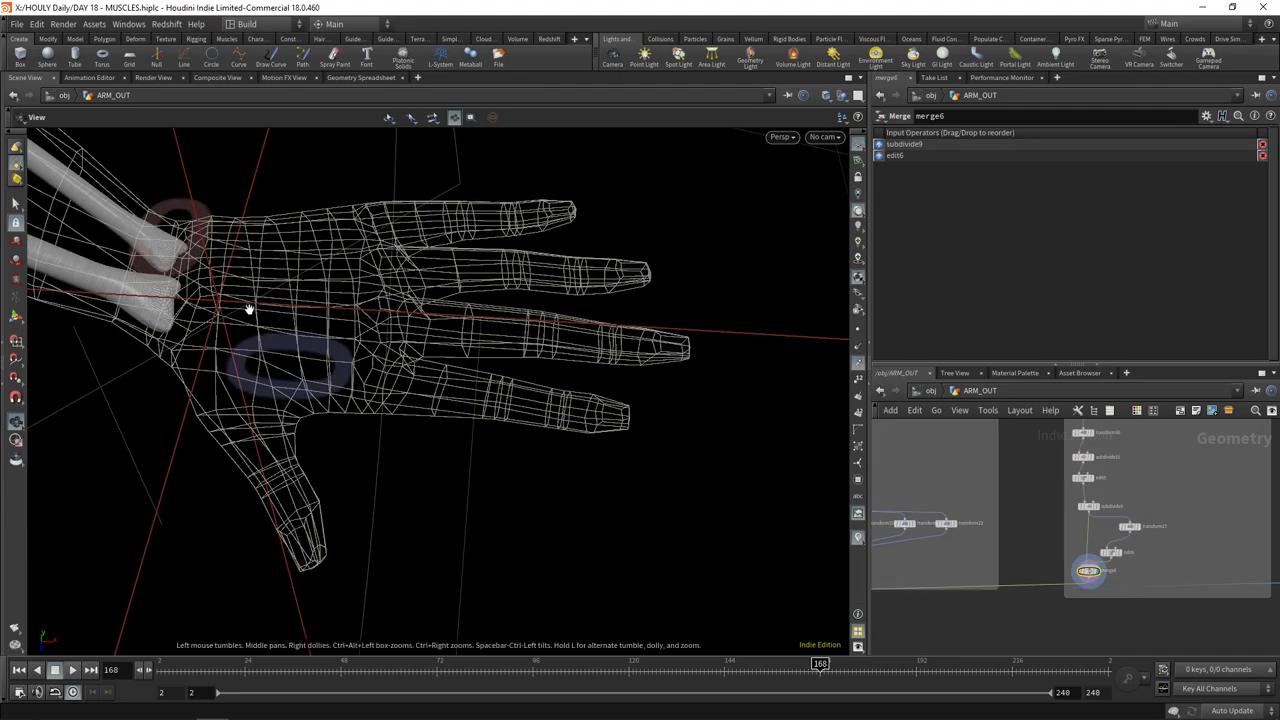
{"action": "left_click_drag", "start_coordinate": [249, 310], "coordinate": [463, 428]}
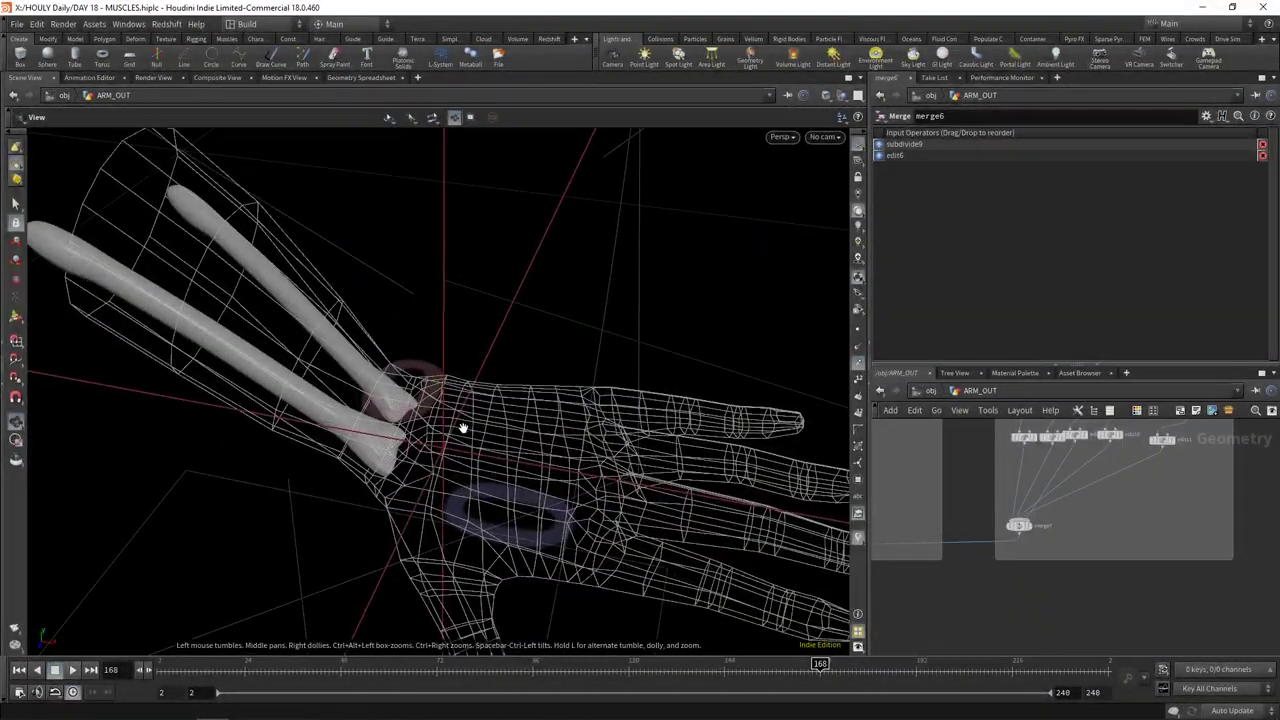
Display the merge7 output and inspect the wrist bones up close inside the wireframe hand
{"action": "left_click", "coordinate": [1034, 536]}
{"action": "left_click_drag", "start_coordinate": [651, 451], "coordinate": [790, 610]}
{"action": "right_click_drag", "start_coordinate": [790, 610], "coordinate": [640, 520]}
{"action": "left_click_drag", "start_coordinate": [640, 520], "coordinate": [571, 460]}
{"action": "scroll", "coordinate": [987, 560], "scroll_direction": "down", "scroll_amount": 4}
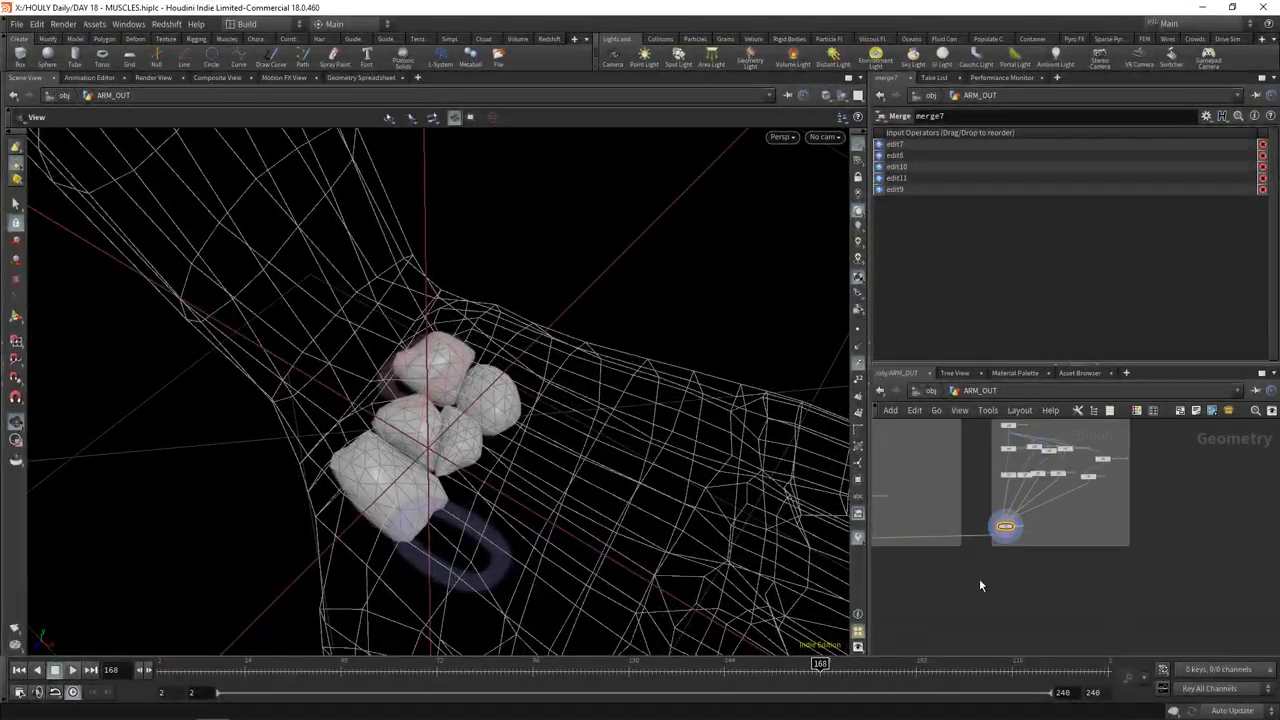
Display the merge3 node's combined bones and inspect the wrist joint
{"action": "middle_click_drag", "start_coordinate": [986, 580], "coordinate": [1062, 575]}
{"action": "scroll", "coordinate": [1037, 552], "scroll_direction": "up", "scroll_amount": 5}
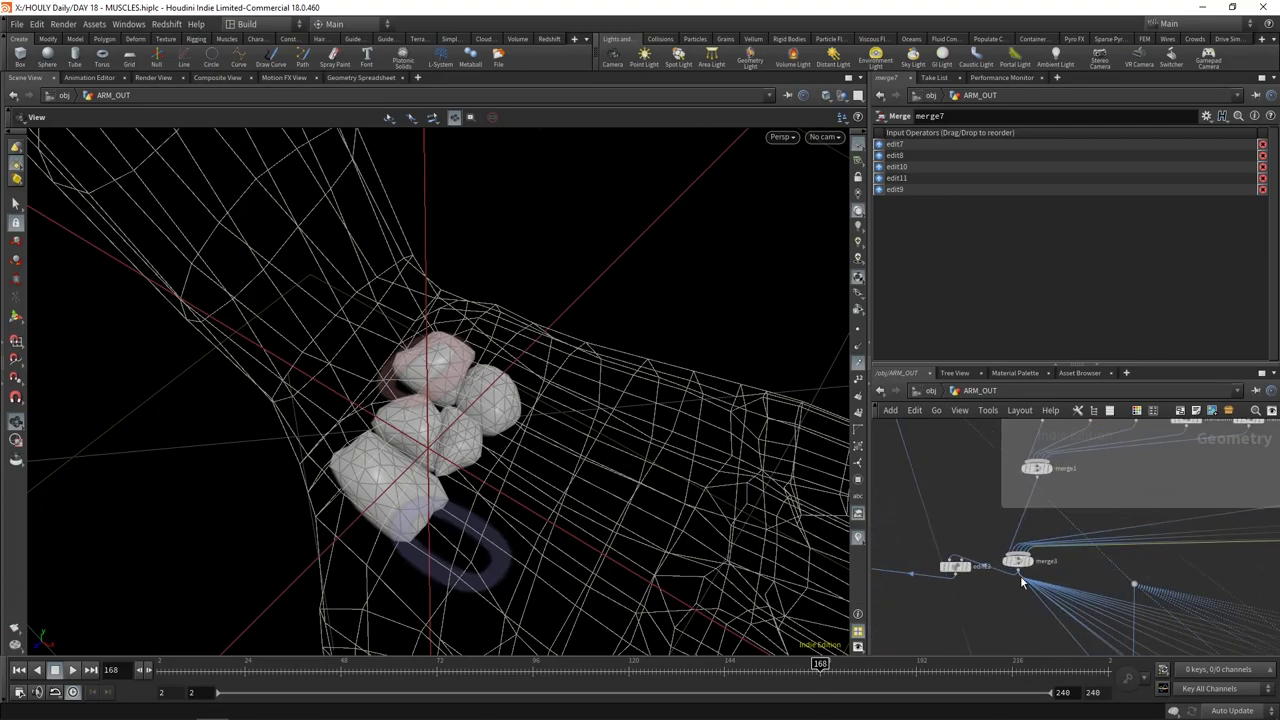
{"action": "left_click", "coordinate": [1030, 564]}
{"action": "left_click", "coordinate": [1018, 566]}
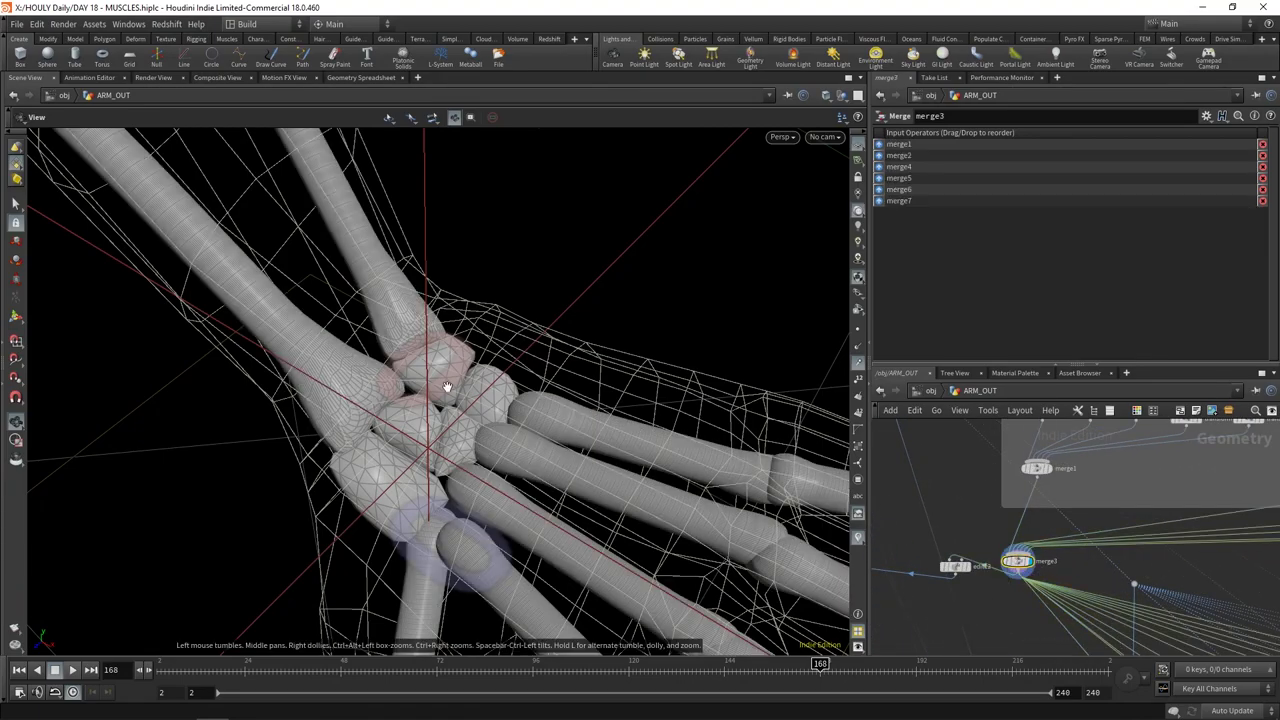
{"action": "left_click_drag", "start_coordinate": [443, 363], "coordinate": [690, 390]}
Display the output of the edit node fed by merge3 and view the whole hand skeleton
{"action": "left_click", "coordinate": [970, 569]}
{"action": "mouse_move", "coordinate": [731, 451]}
{"action": "left_mouse_down"}
{"action": "mouse_move", "coordinate": [654, 463]}
{"action": "mouse_move", "coordinate": [709, 480]}
{"action": "mouse_move", "coordinate": [717, 455]}
{"action": "mouse_move", "coordinate": [740, 459]}
{"action": "left_mouse_up"}
{"action": "middle_click_drag", "start_coordinate": [949, 512], "coordinate": [1043, 497]}
{"action": "scroll", "coordinate": [1040, 504], "scroll_direction": "down", "scroll_amount": 1}
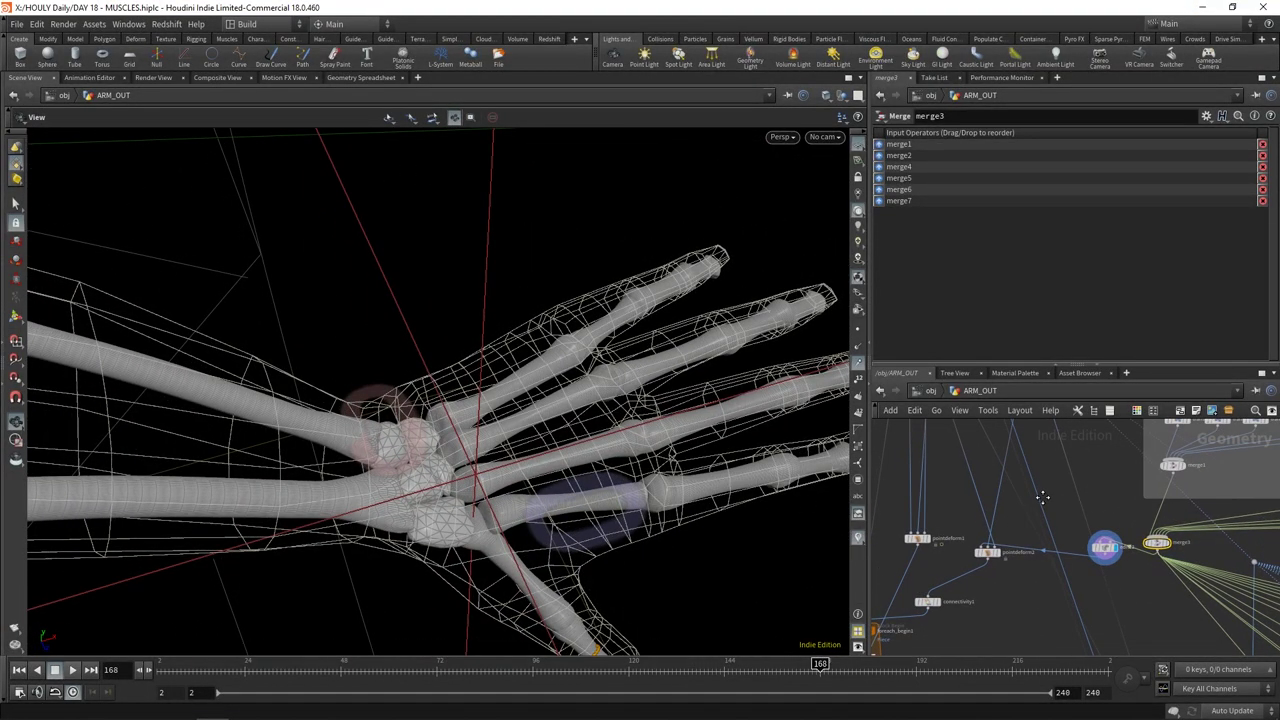
Display the pointdeform2 output and frame the deformed bones in the viewport
{"action": "left_click", "coordinate": [1000, 557]}
{"action": "left_click", "coordinate": [988, 558]}
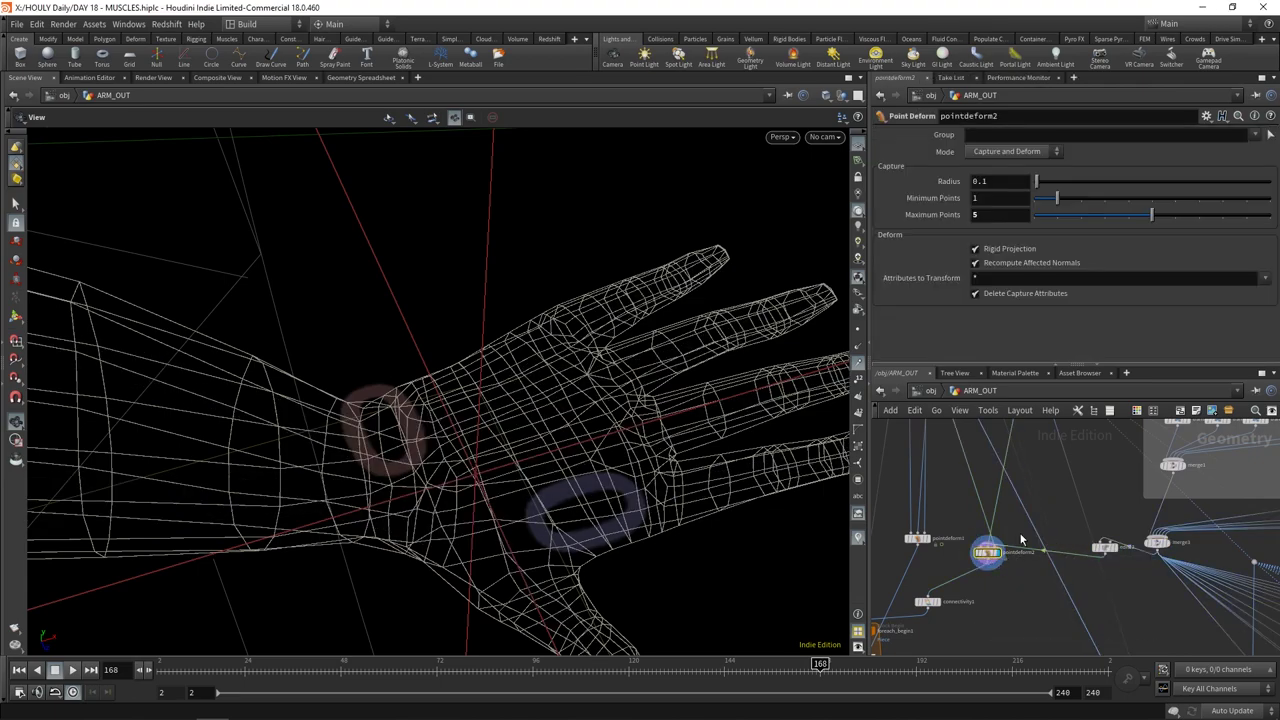
{"action": "mouse_move", "coordinate": [543, 422]}
{"action": "left_mouse_down"}
{"action": "mouse_move", "coordinate": [520, 411]}
{"action": "mouse_move", "coordinate": [484, 451]}
{"action": "mouse_move", "coordinate": [400, 477]}
{"action": "mouse_move", "coordinate": [320, 420]}
{"action": "mouse_move", "coordinate": [306, 447]}
{"action": "mouse_move", "coordinate": [484, 419]}
{"action": "mouse_move", "coordinate": [497, 371]}
{"action": "mouse_move", "coordinate": [620, 411]}
{"action": "left_mouse_up"}
{"action": "key", "text": "space+g"}
Display the delete1 node's skin mesh of the arm and hand
{"action": "middle_click_drag", "start_coordinate": [947, 465], "coordinate": [988, 592]}
{"action": "scroll", "coordinate": [990, 588], "scroll_direction": "down", "scroll_amount": 2}
{"action": "left_click_drag", "start_coordinate": [376, 420], "coordinate": [472, 446]}
{"action": "scroll", "coordinate": [938, 463], "scroll_direction": "up", "scroll_amount": 3}
{"action": "left_click", "coordinate": [994, 462]}
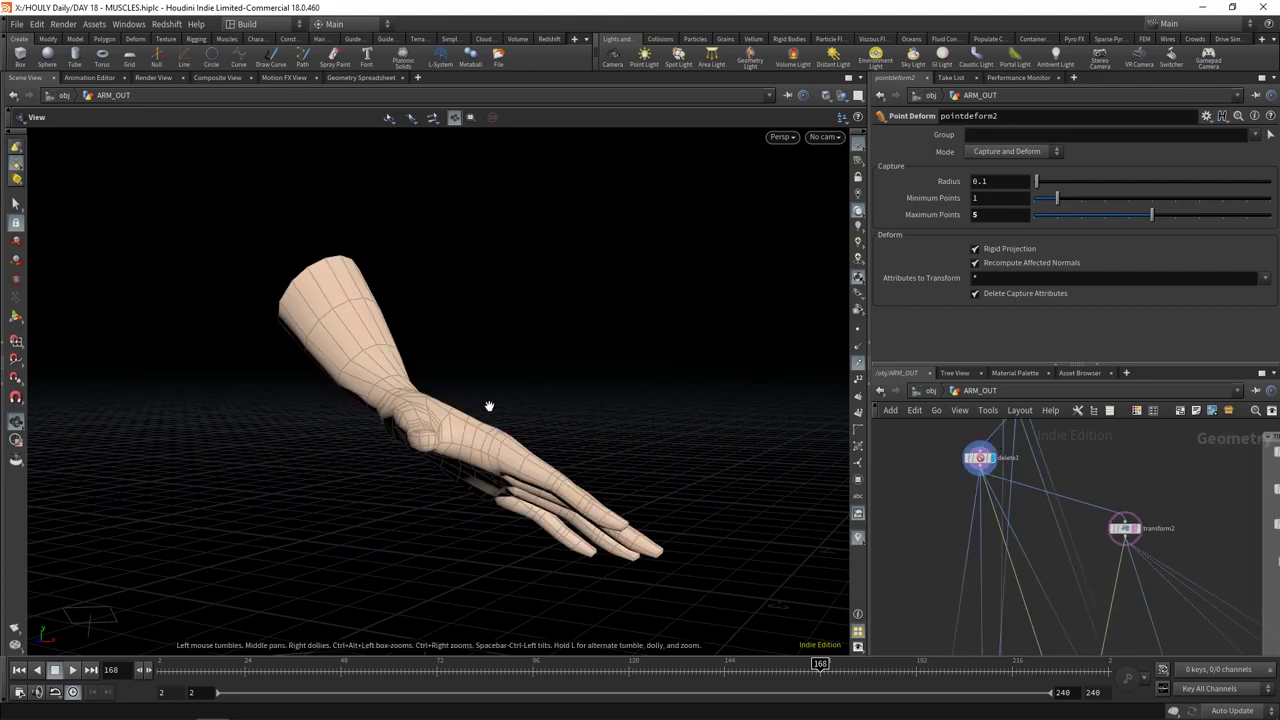
Return the display to pointdeform2 and inspect the deformed forearm and hand bones from several angles
{"action": "middle_click_drag", "start_coordinate": [1088, 608], "coordinate": [1037, 429]}
{"action": "scroll", "coordinate": [1024, 490], "scroll_direction": "down", "scroll_amount": 2}
{"action": "left_click", "coordinate": [1035, 580]}
{"action": "left_click_drag", "start_coordinate": [491, 389], "coordinate": [456, 466]}
{"action": "middle_click_drag", "start_coordinate": [1031, 628], "coordinate": [1126, 466]}
{"action": "middle_click_drag", "start_coordinate": [1051, 512], "coordinate": [1007, 562]}
{"action": "scroll", "coordinate": [978, 513], "scroll_direction": "up", "scroll_amount": 2}
{"action": "left_click_drag", "start_coordinate": [440, 400], "coordinate": [400, 416]}
{"action": "left_click_drag", "start_coordinate": [477, 480], "coordinate": [498, 367]}
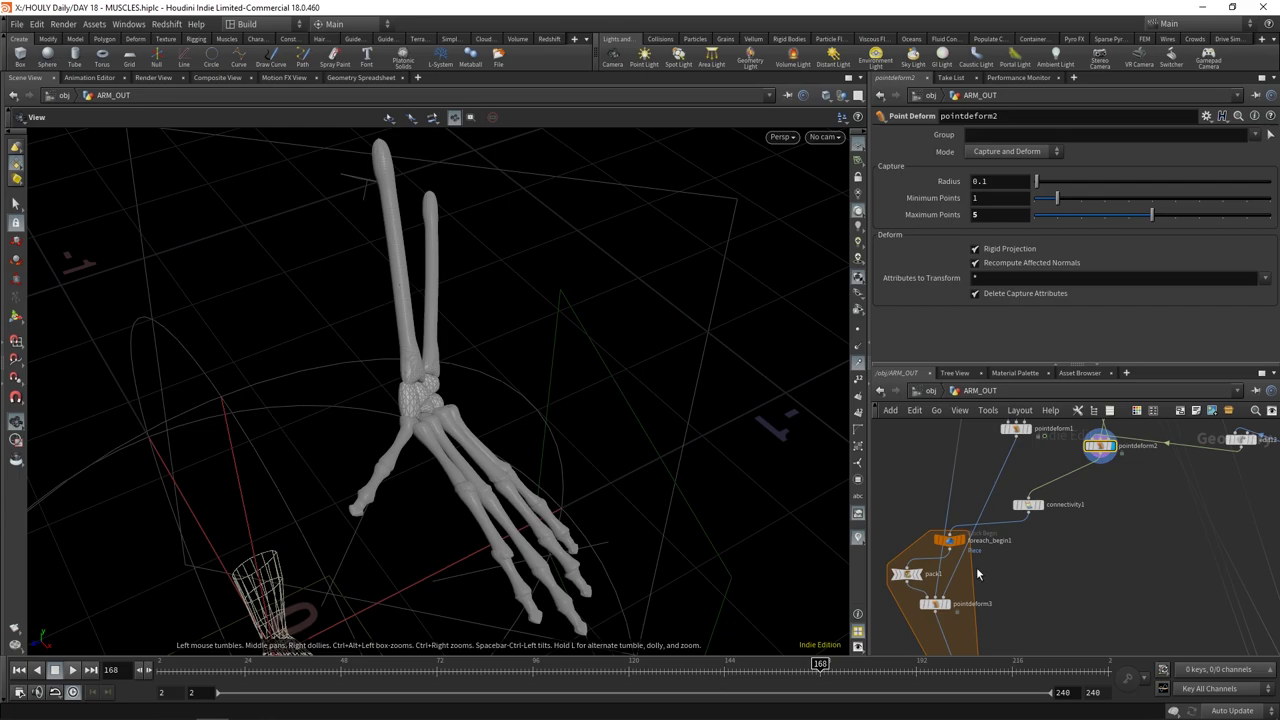
Show the pack1 settings and display the pointdeform3 output inside the for-each block
{"action": "left_click", "coordinate": [920, 576]}
{"action": "left_click_drag", "start_coordinate": [609, 500], "coordinate": [476, 297]}
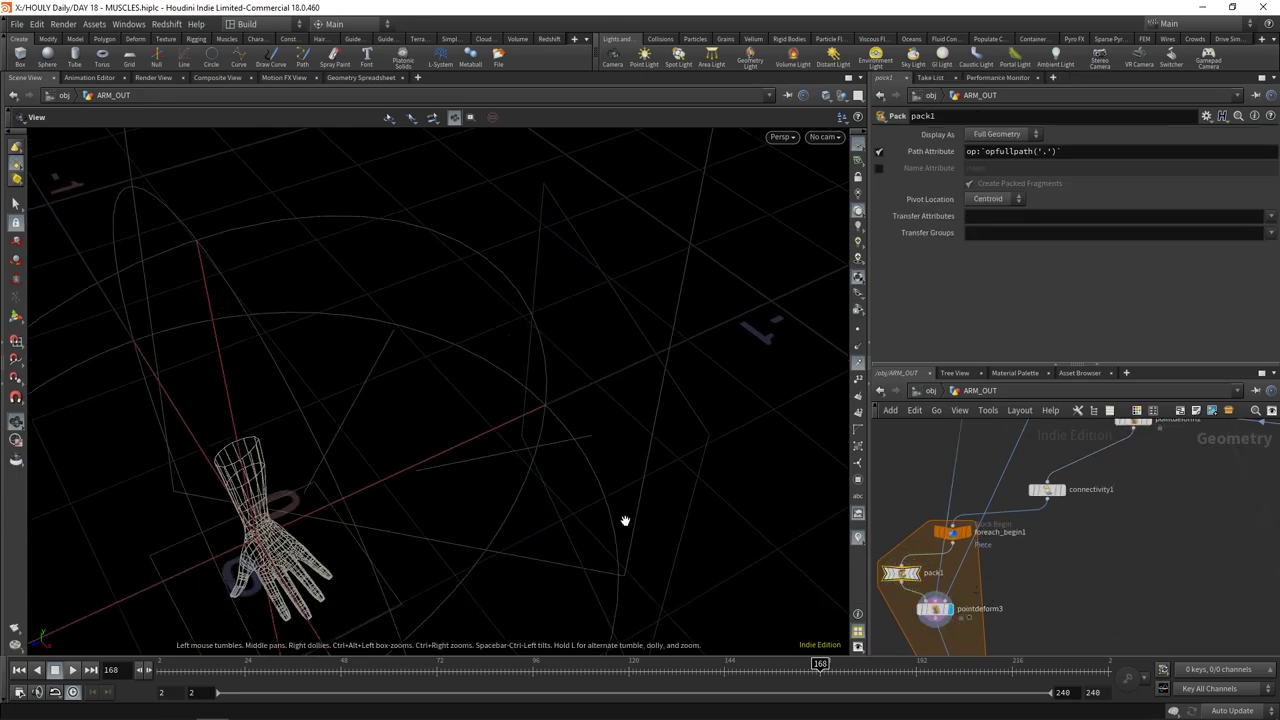
{"action": "middle_click_drag", "start_coordinate": [978, 616], "coordinate": [968, 473]}
Display the foreach_end1 output, frame the hand bones and scrub their animation to frame 151
{"action": "left_click", "coordinate": [954, 548]}
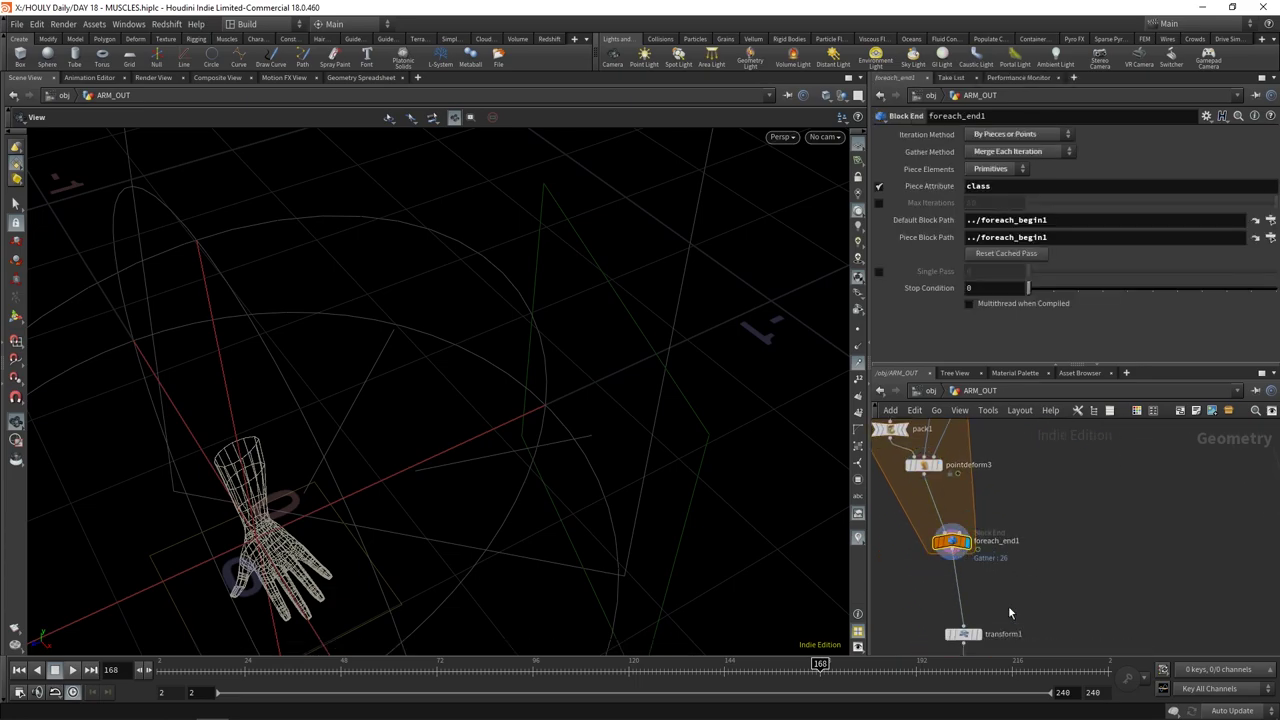
{"action": "middle_click_drag", "start_coordinate": [954, 548], "coordinate": [950, 526]}
{"action": "left_click_drag", "start_coordinate": [330, 515], "coordinate": [357, 499]}
{"action": "key", "text": "space+g"}
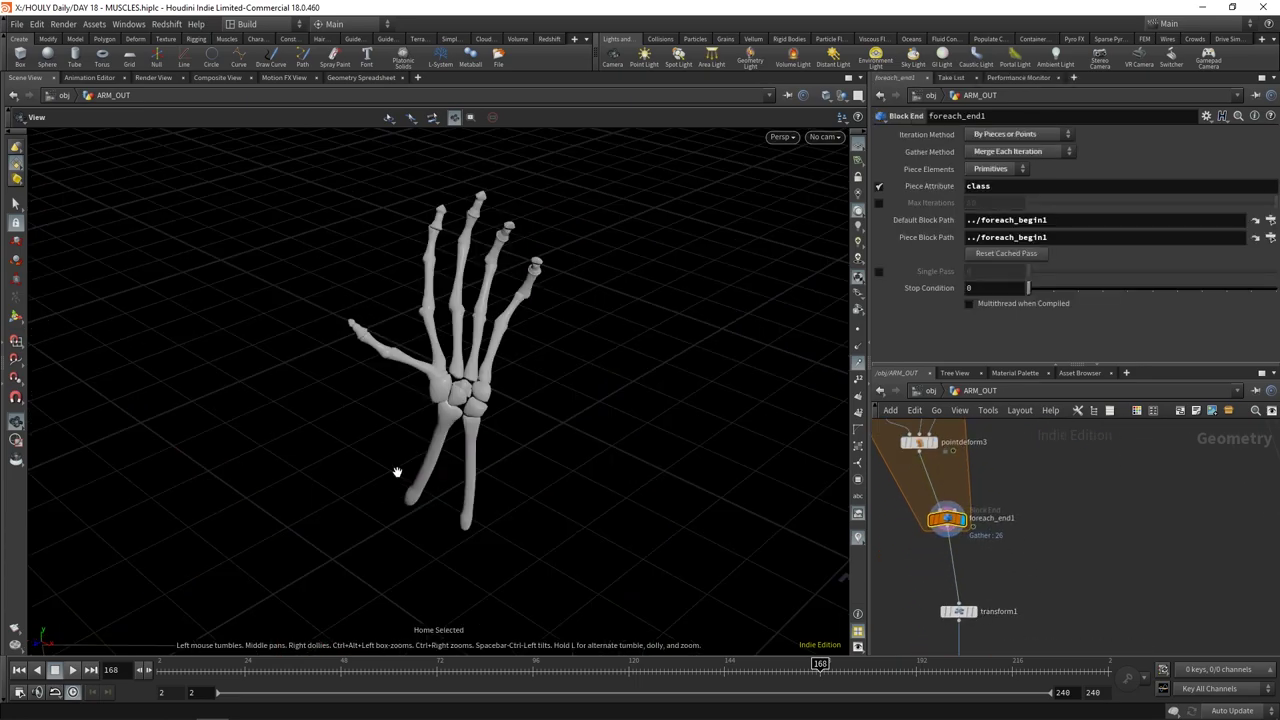
{"action": "left_click_drag", "start_coordinate": [283, 672], "coordinate": [200, 672]}
{"action": "left_click_drag", "start_coordinate": [335, 673], "coordinate": [752, 673]}
Display the filecache1 output and scrub through the cached bone animation to frame 158
{"action": "scroll", "coordinate": [1022, 531], "scroll_direction": "down", "scroll_amount": 4}
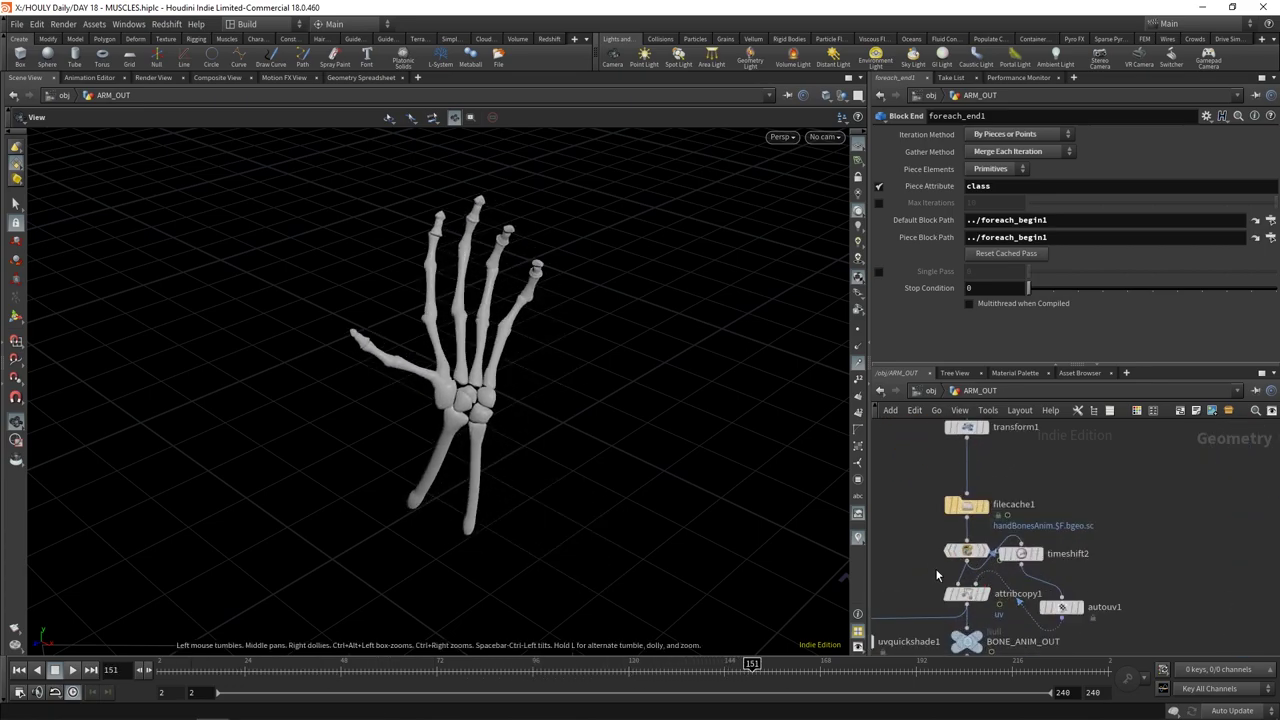
{"action": "left_click", "coordinate": [984, 505]}
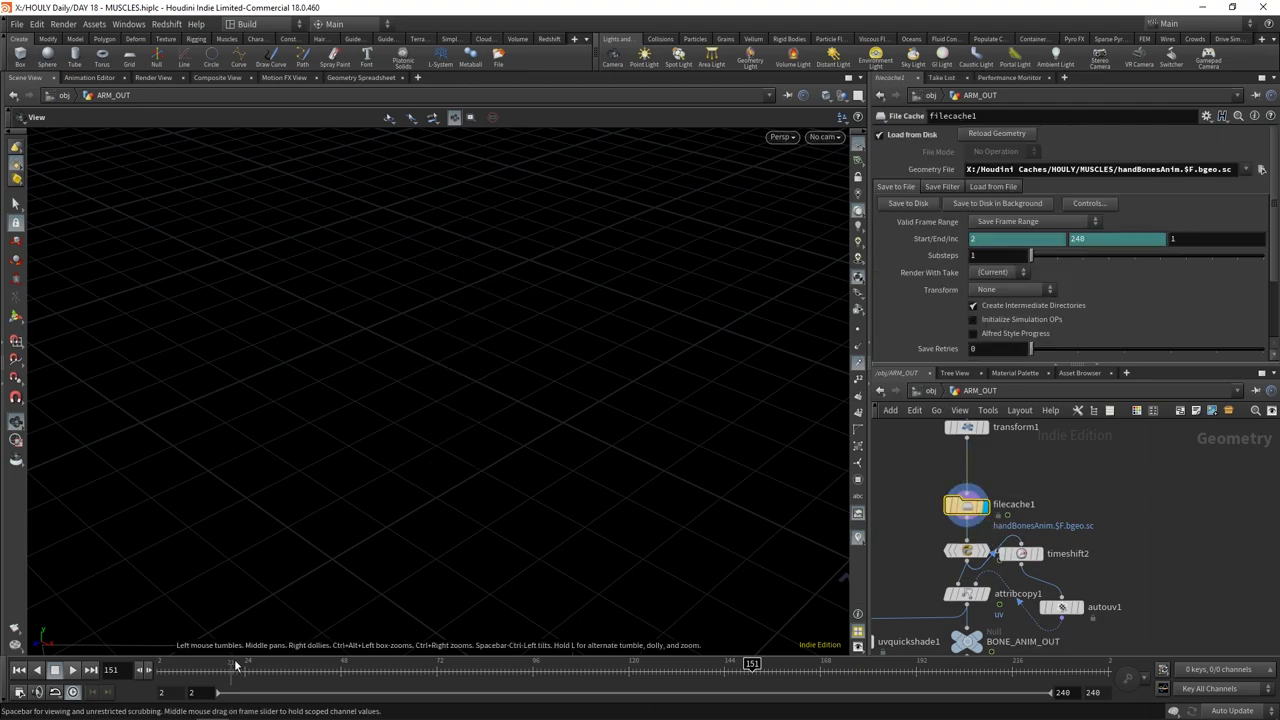
{"action": "left_click_drag", "start_coordinate": [507, 443], "coordinate": [777, 222]}
{"action": "left_click_drag", "start_coordinate": [216, 673], "coordinate": [94, 677]}
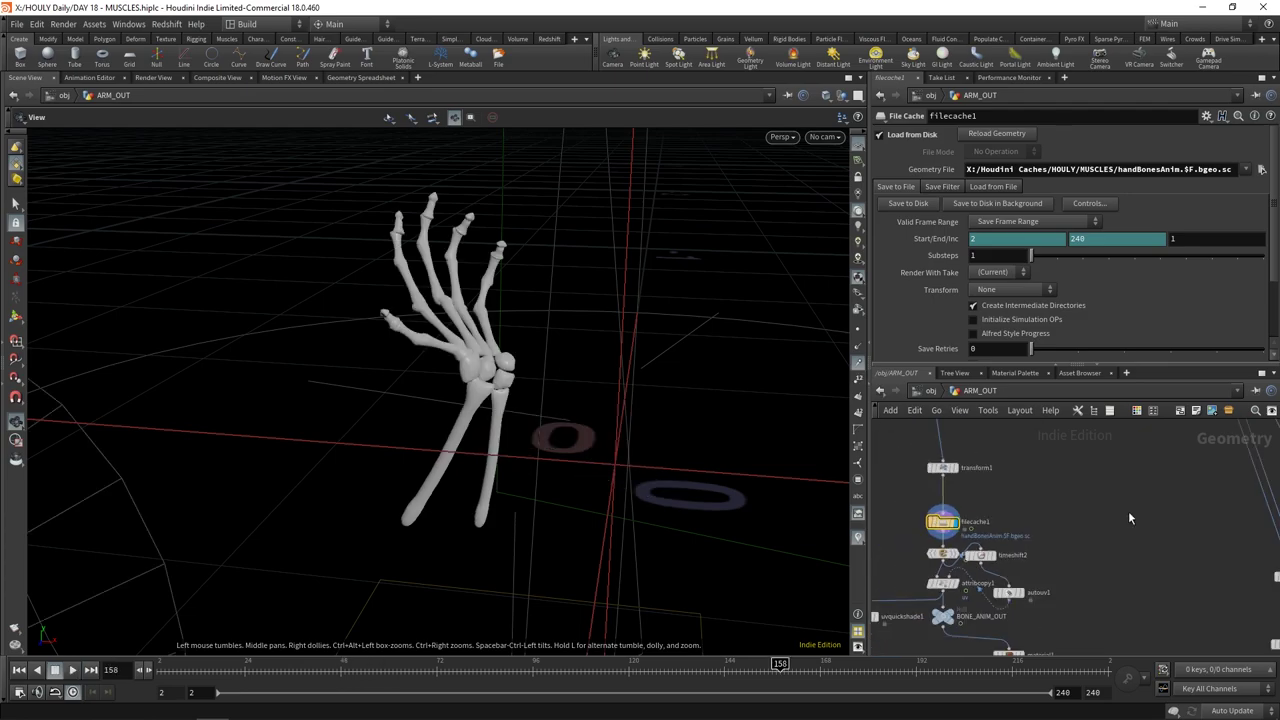
Locate the MUSCLE_MAKER subnetworks in the ARM_OUT network and show the settings of the first one
{"action": "middle_click_drag", "start_coordinate": [1165, 527], "coordinate": [1064, 580]}
{"action": "scroll", "coordinate": [1064, 580], "scroll_direction": "down", "scroll_amount": 2}
{"action": "middle_click_drag", "start_coordinate": [1200, 508], "coordinate": [1098, 541]}
{"action": "scroll", "coordinate": [1098, 541], "scroll_direction": "down", "scroll_amount": 3}
{"action": "scroll", "coordinate": [1098, 541], "scroll_direction": "up", "scroll_amount": 3}
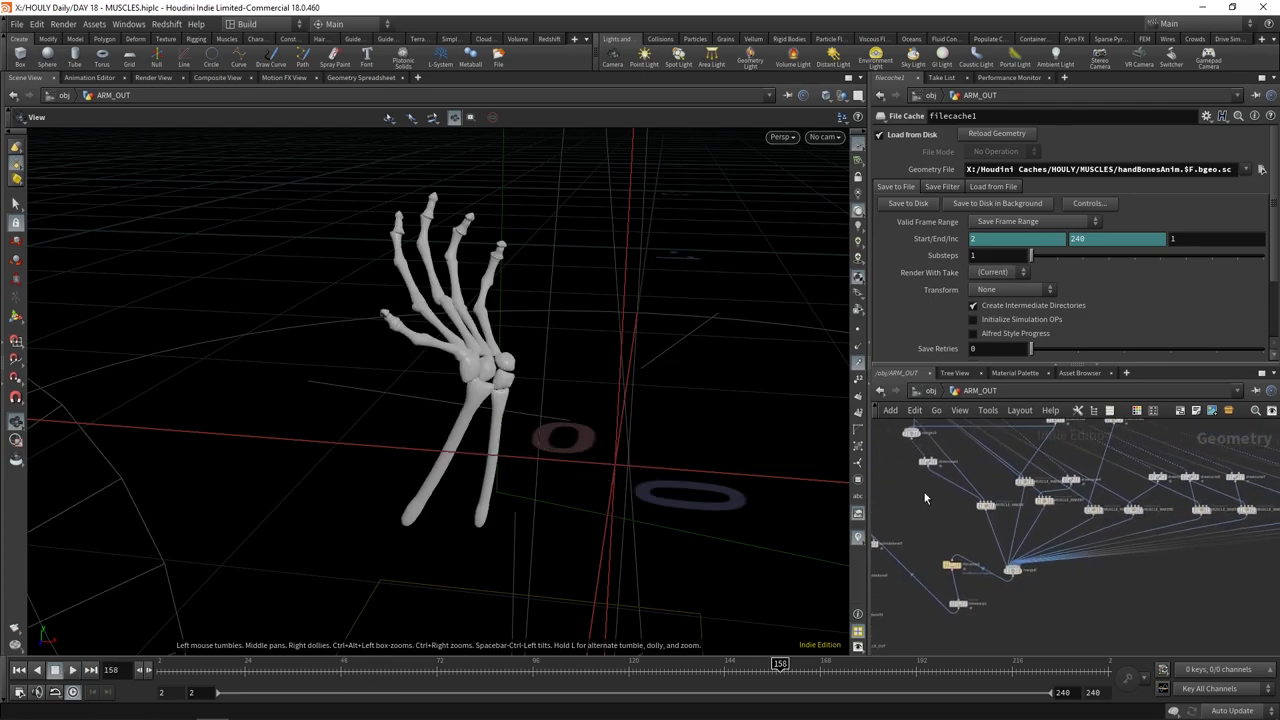
{"action": "scroll", "coordinate": [1014, 560], "scroll_direction": "down", "scroll_amount": 3}
{"action": "middle_click_drag", "start_coordinate": [992, 505], "coordinate": [1037, 563]}
{"action": "scroll", "coordinate": [1005, 506], "scroll_direction": "up", "scroll_amount": 5}
{"action": "middle_click_drag", "start_coordinate": [1115, 606], "coordinate": [951, 436]}
{"action": "scroll", "coordinate": [951, 436], "scroll_direction": "down", "scroll_amount": 3}
{"action": "scroll", "coordinate": [971, 518], "scroll_direction": "up", "scroll_amount": 5}
{"action": "middle_click_drag", "start_coordinate": [974, 509], "coordinate": [1011, 491]}
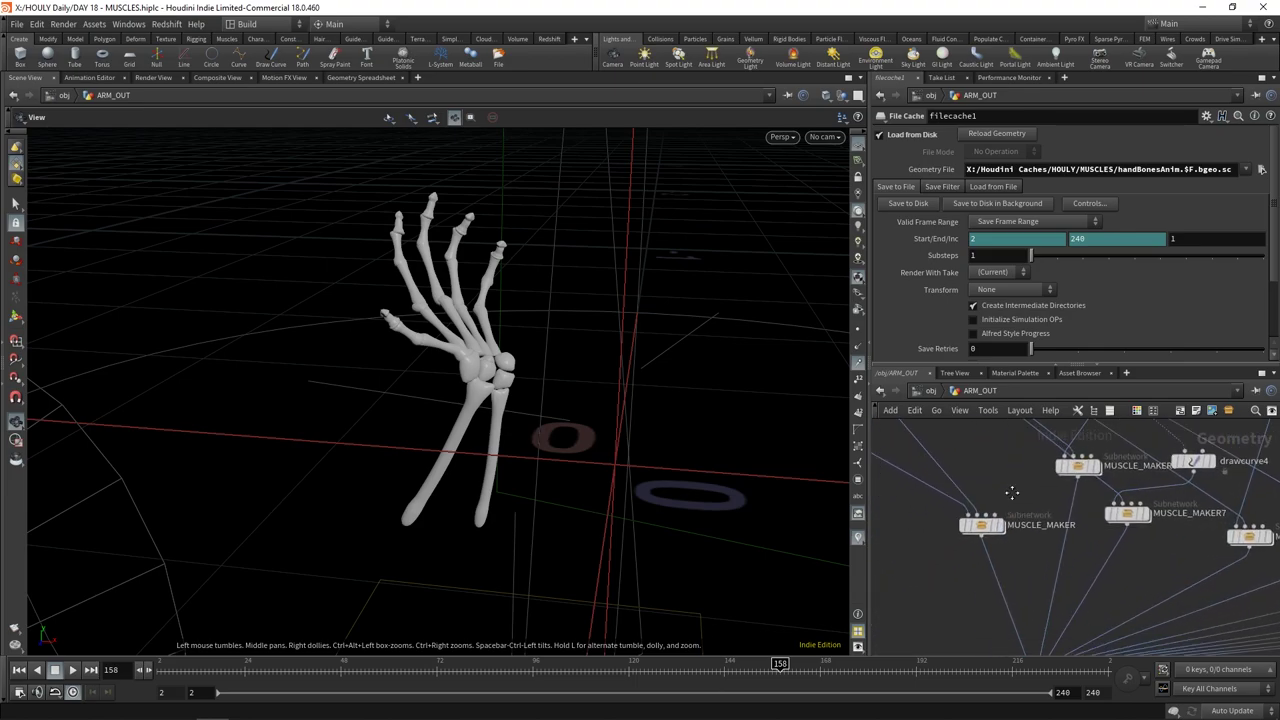
{"action": "left_click", "coordinate": [985, 533]}
{"action": "scroll", "coordinate": [1010, 482], "scroll_direction": "down", "scroll_amount": 3}
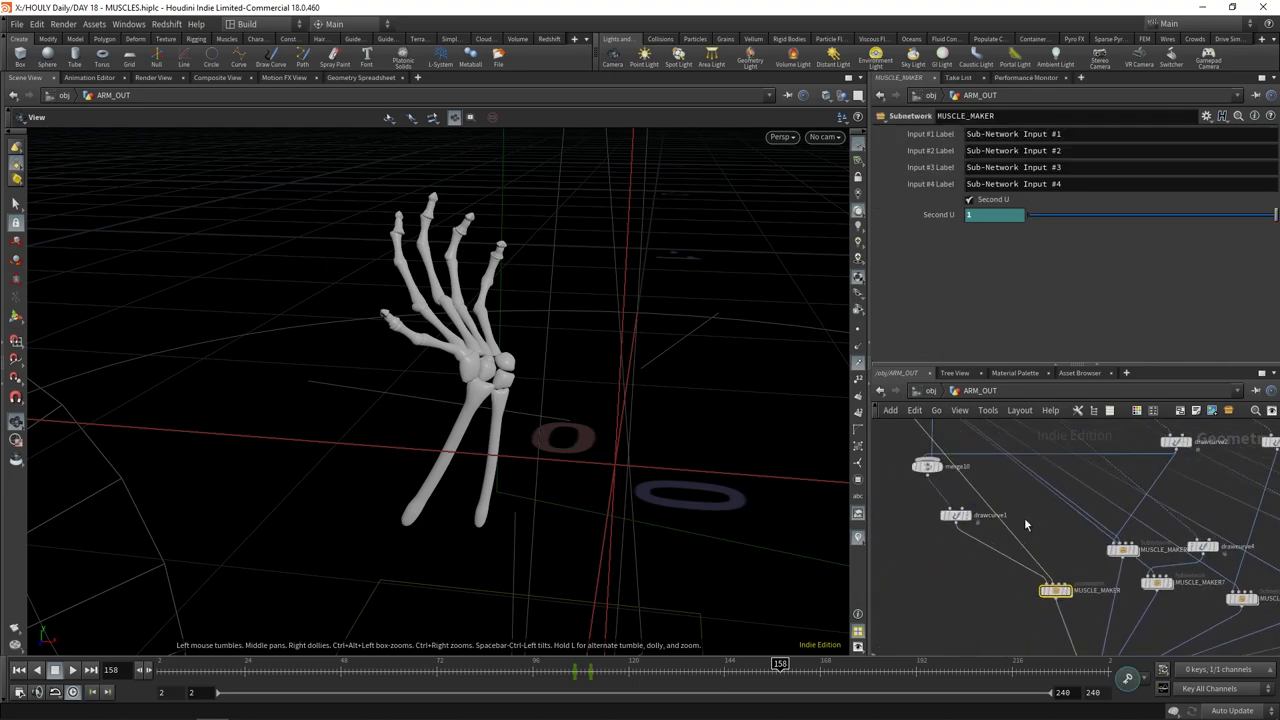
Display the drawcurve1 output and inspect the muscle guide curves drawn on the wireframe hand
{"action": "left_click", "coordinate": [968, 527]}
{"action": "left_click", "coordinate": [950, 517]}
{"action": "left_click_drag", "start_coordinate": [612, 437], "coordinate": [649, 529]}
{"action": "scroll", "coordinate": [575, 480], "scroll_direction": "up", "scroll_amount": 3}
{"action": "middle_click_drag", "start_coordinate": [649, 529], "coordinate": [498, 457]}
{"action": "scroll", "coordinate": [498, 457], "scroll_direction": "up", "scroll_amount": 3}
{"action": "left_click_drag", "start_coordinate": [497, 457], "coordinate": [368, 388]}
{"action": "left_click_drag", "start_coordinate": [600, 430], "coordinate": [670, 340]}
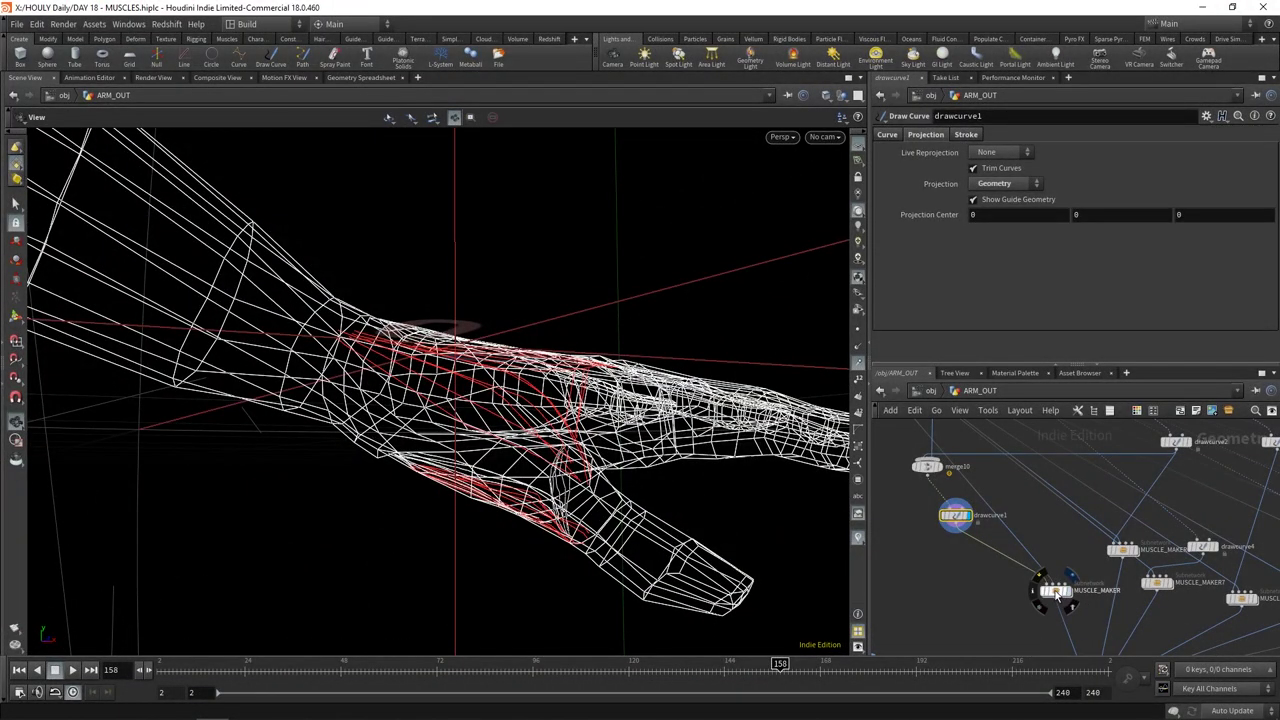
Display the MUSCLE_MAKER muscle output, trace its input to merge3 and display the bones there
{"action": "left_click", "coordinate": [1056, 594]}
{"action": "middle_click_drag", "start_coordinate": [1028, 466], "coordinate": [1080, 576]}
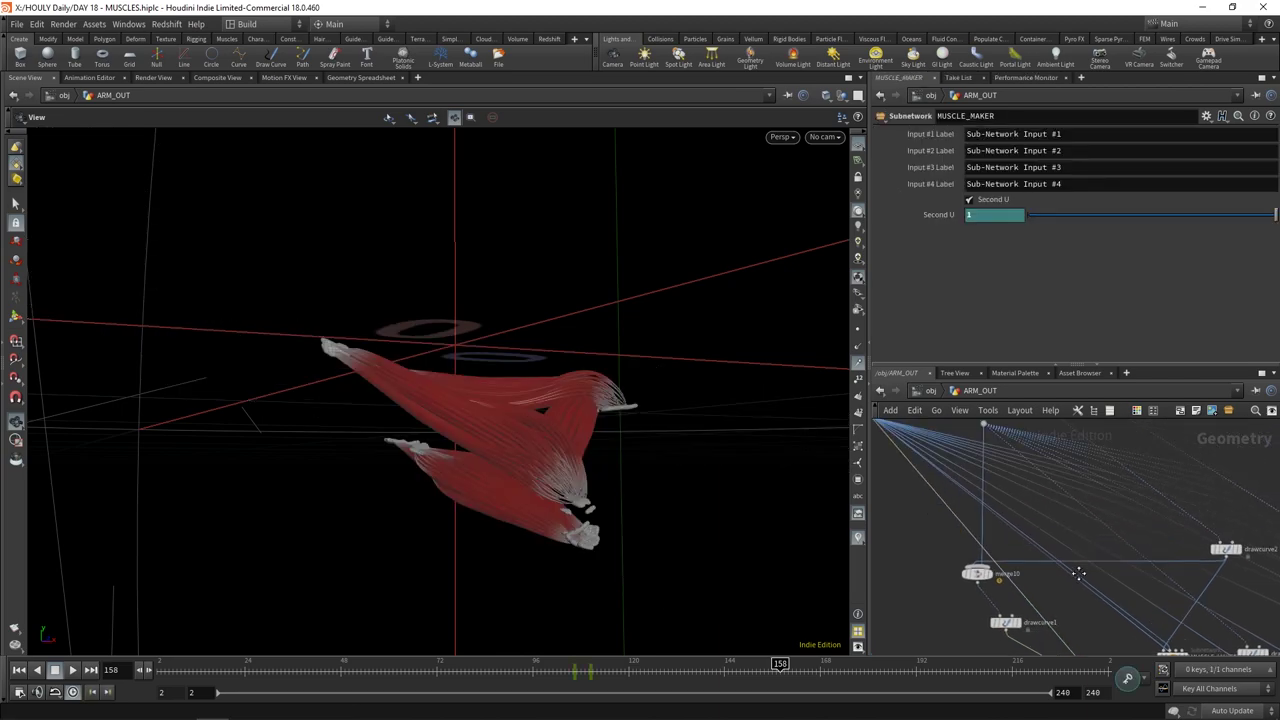
{"action": "middle_click_drag", "start_coordinate": [994, 507], "coordinate": [1077, 596]}
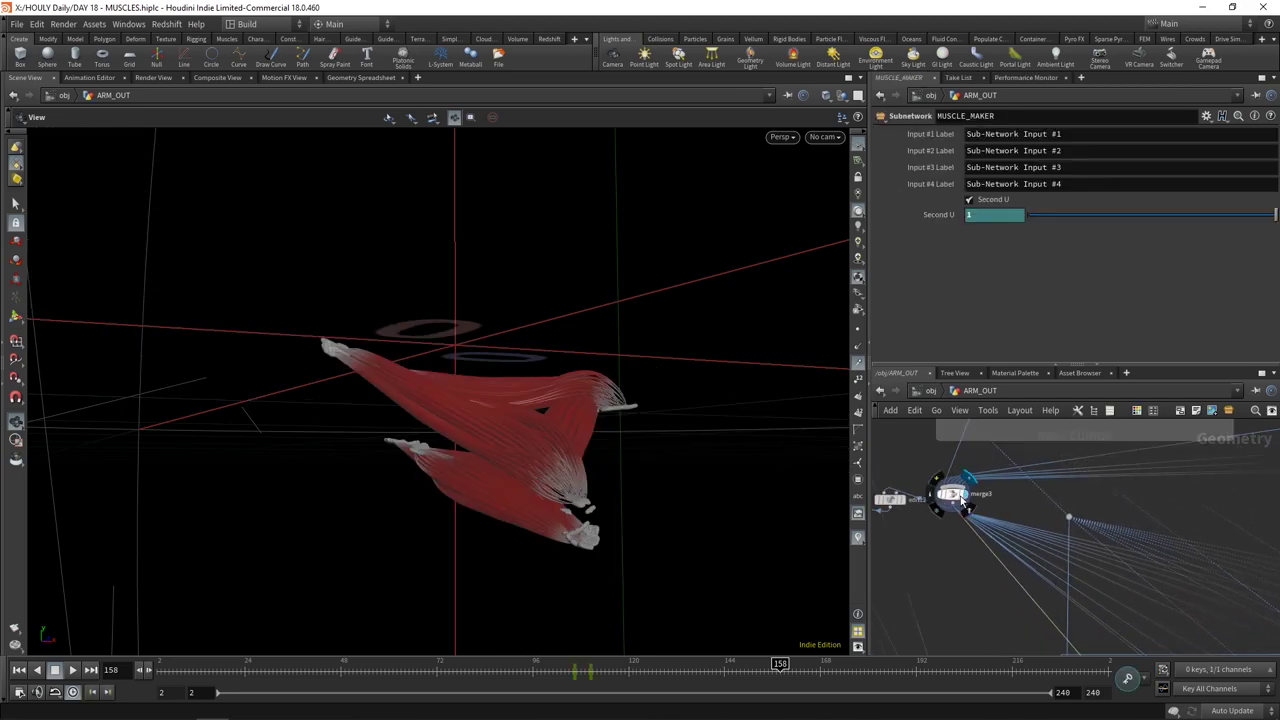
{"action": "left_click", "coordinate": [965, 497]}
{"action": "left_click_drag", "start_coordinate": [597, 408], "coordinate": [562, 464]}
Return the display to MUSCLE_MAKER and inspect the muscle fibres from several sides
{"action": "middle_click_drag", "start_coordinate": [1129, 571], "coordinate": [1082, 450]}
{"action": "middle_click_drag", "start_coordinate": [1116, 590], "coordinate": [1077, 497]}
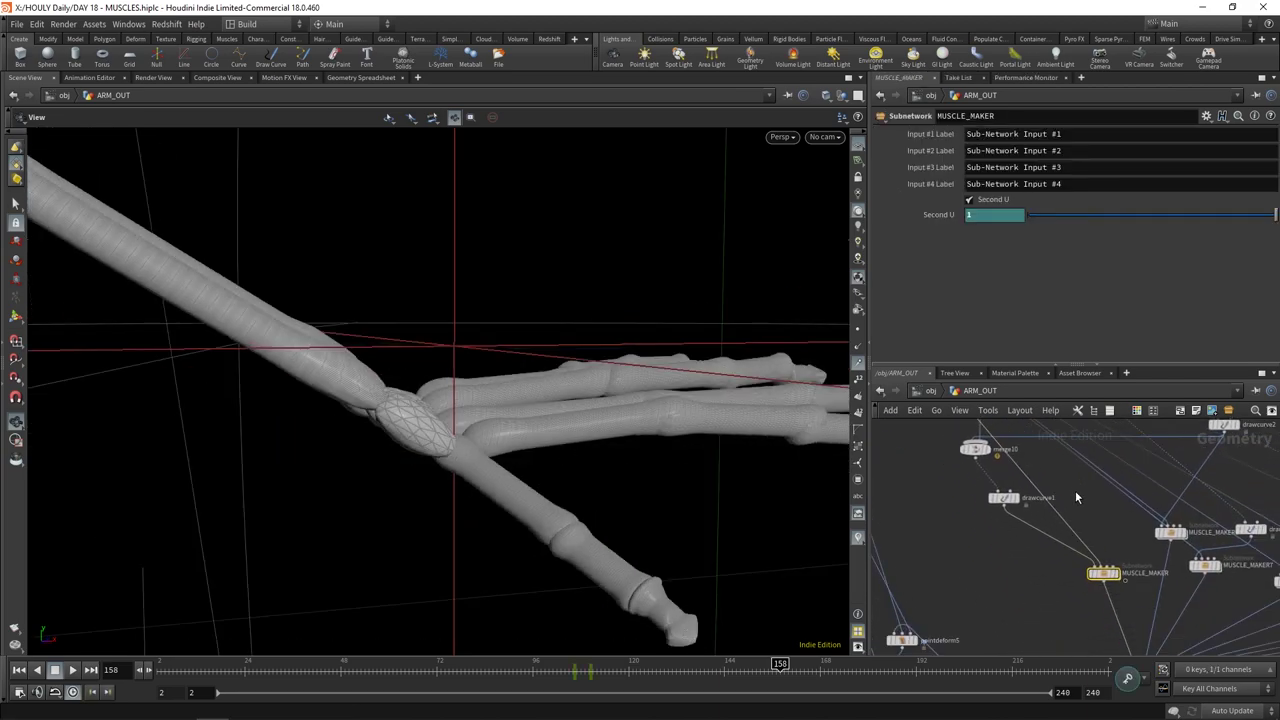
{"action": "left_click", "coordinate": [1105, 571]}
{"action": "left_click_drag", "start_coordinate": [449, 386], "coordinate": [518, 487]}
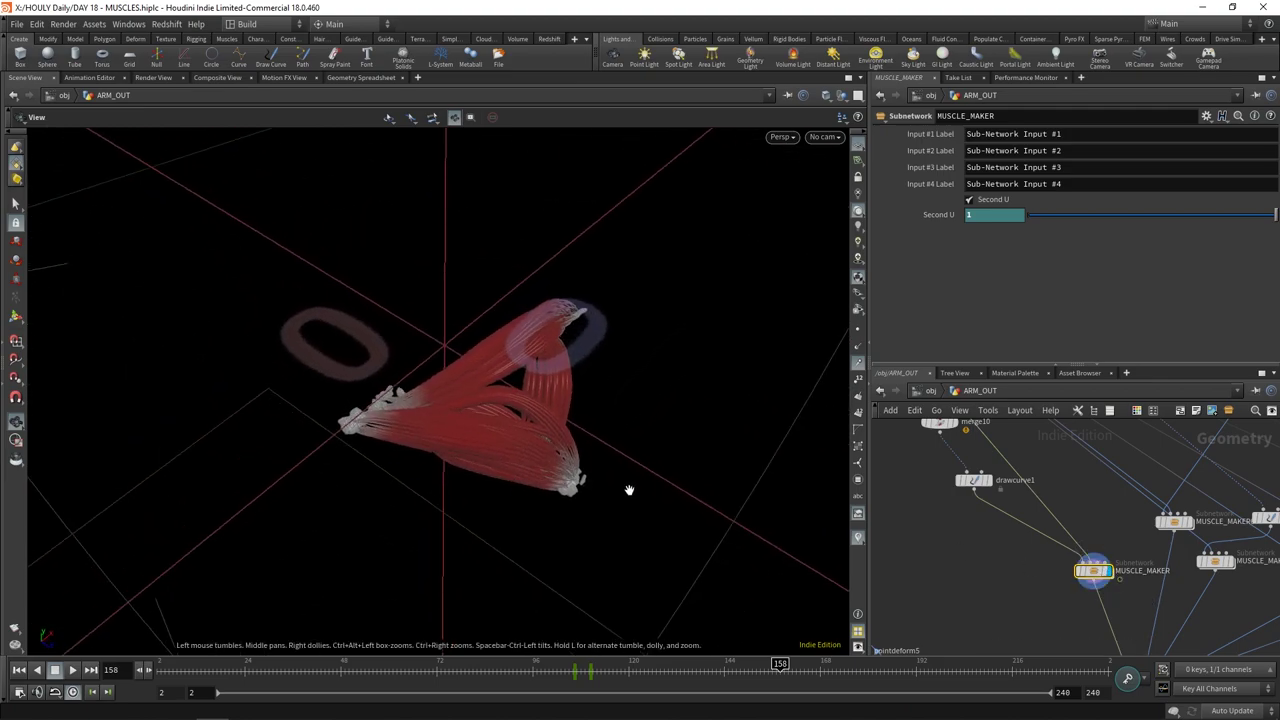
{"action": "left_click_drag", "start_coordinate": [617, 486], "coordinate": [260, 300]}
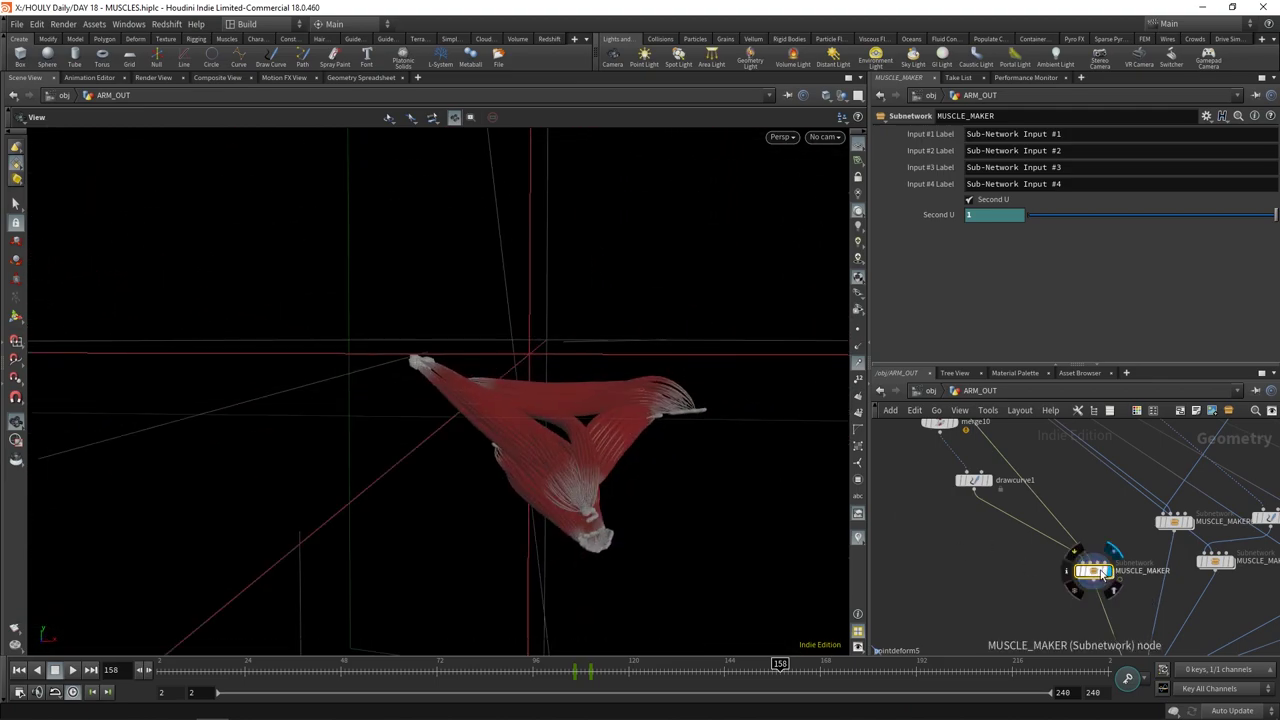
Open the MUSCLE_MAKER subnetwork and examine the curves at resample1 and the attribwrangle1 code
{"action": "double_click", "coordinate": [1095, 571]}
{"action": "scroll", "coordinate": [1008, 519], "scroll_direction": "up", "scroll_amount": 4}
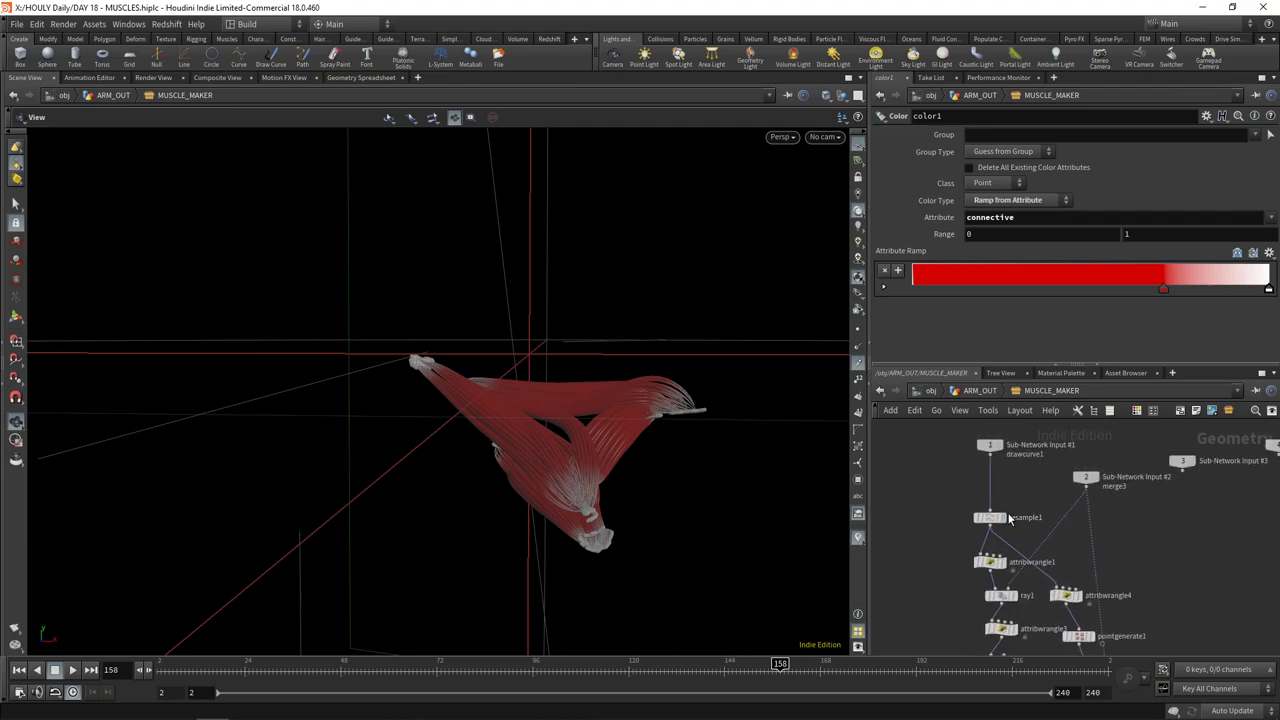
{"action": "left_click", "coordinate": [1005, 517]}
{"action": "left_click_drag", "start_coordinate": [345, 380], "coordinate": [580, 474]}
{"action": "middle_click_drag", "start_coordinate": [1053, 531], "coordinate": [1029, 497]}
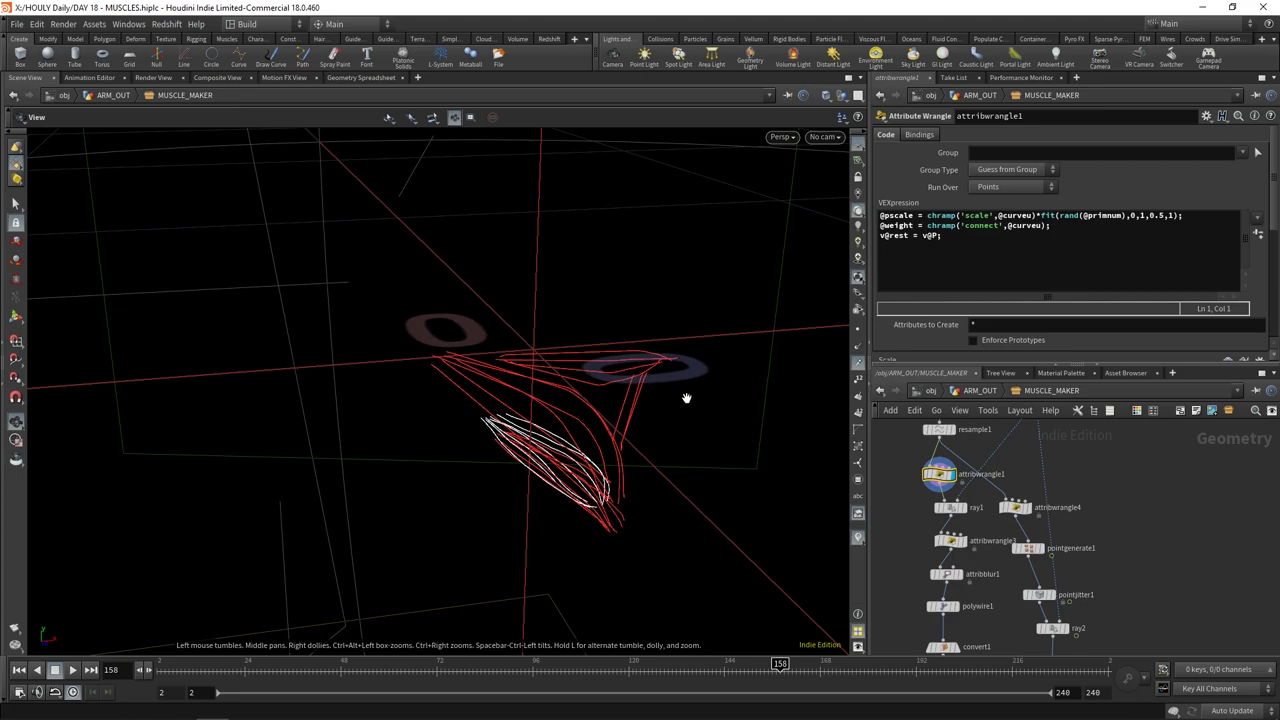
{"action": "left_click_drag", "start_coordinate": [648, 457], "coordinate": [607, 424]}
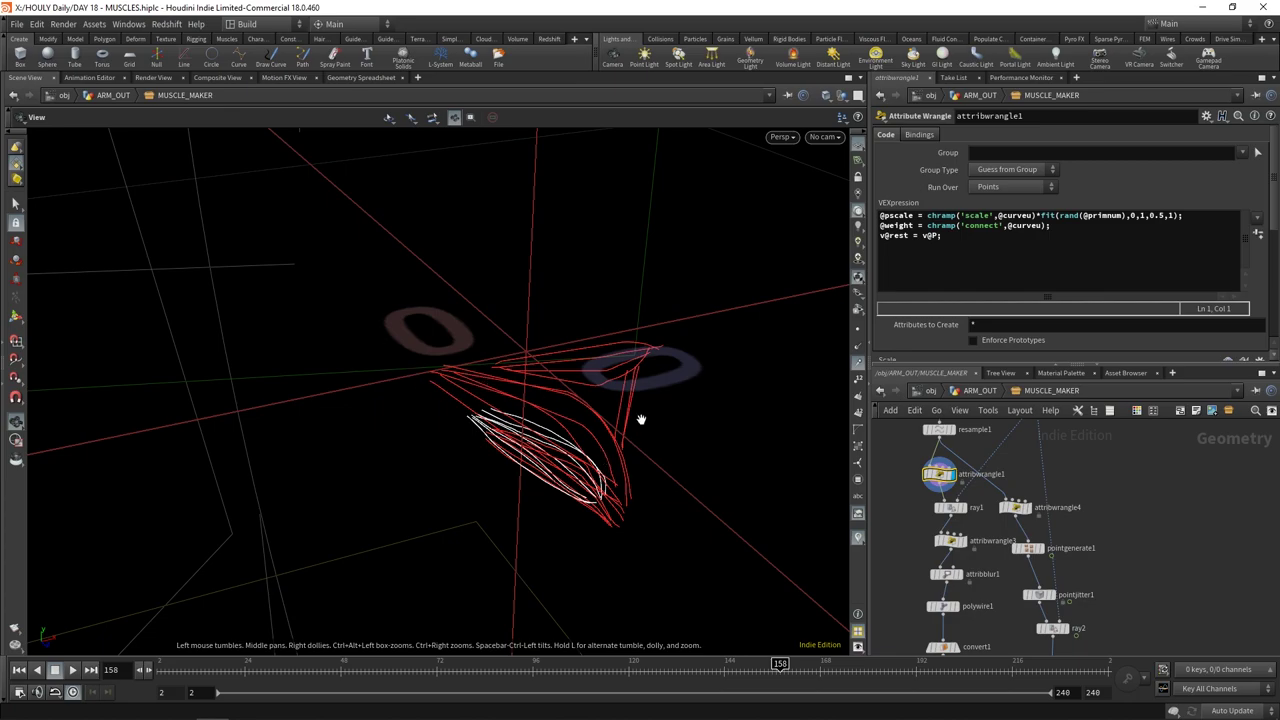
Display the ray1 and attribwrangle3 outputs and examine the projected curves and the lerp expression
{"action": "left_click", "coordinate": [962, 507]}
{"action": "left_click_drag", "start_coordinate": [463, 380], "coordinate": [568, 358]}
{"action": "left_click", "coordinate": [966, 546]}
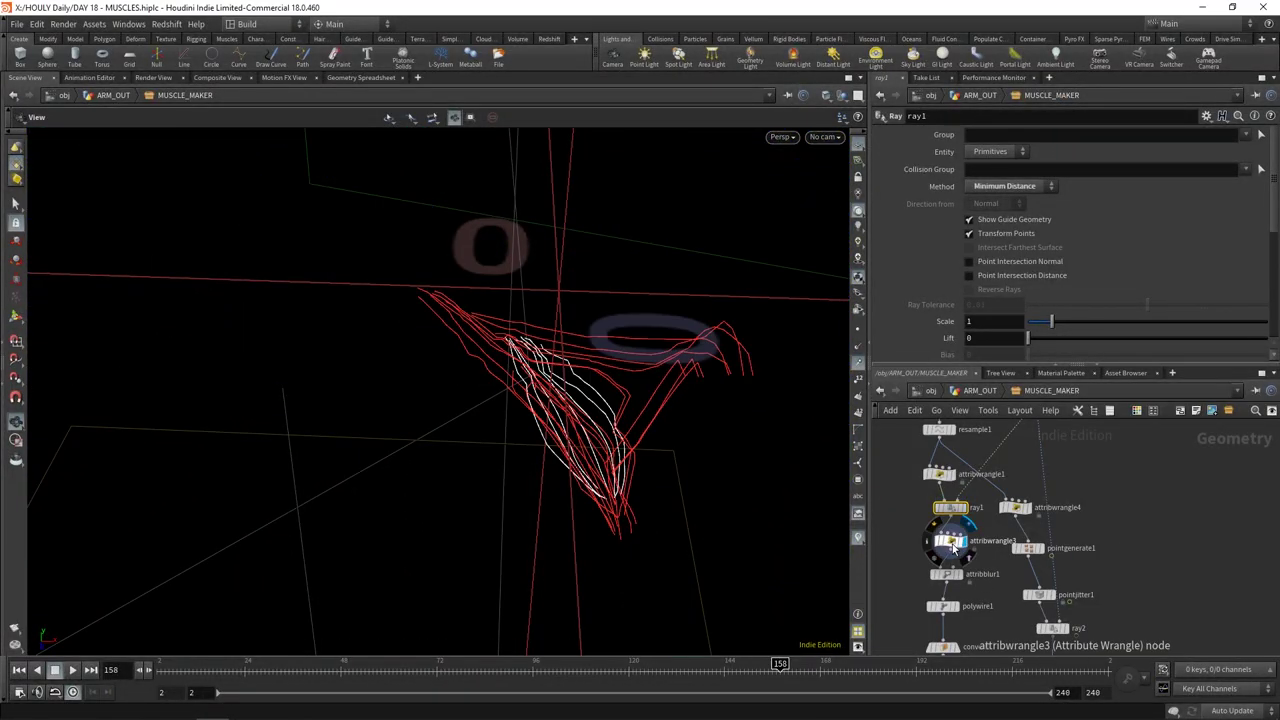
{"action": "left_click", "coordinate": [951, 543]}
{"action": "left_click_drag", "start_coordinate": [672, 341], "coordinate": [426, 292]}
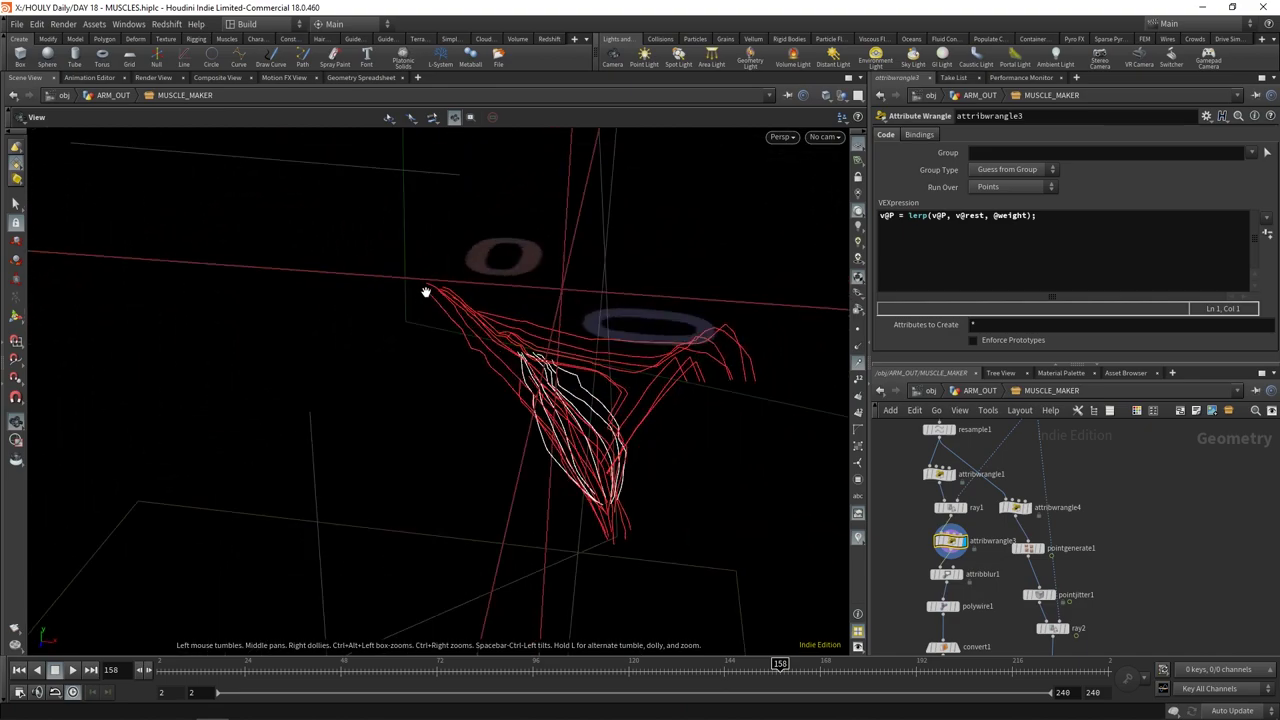
Display the smoothed curves of attribblur1 and the thick muscle tubes of polywire1
{"action": "left_click", "coordinate": [960, 574]}
{"action": "left_click", "coordinate": [946, 574]}
{"action": "scroll", "coordinate": [921, 535], "scroll_direction": "up", "scroll_amount": 2}
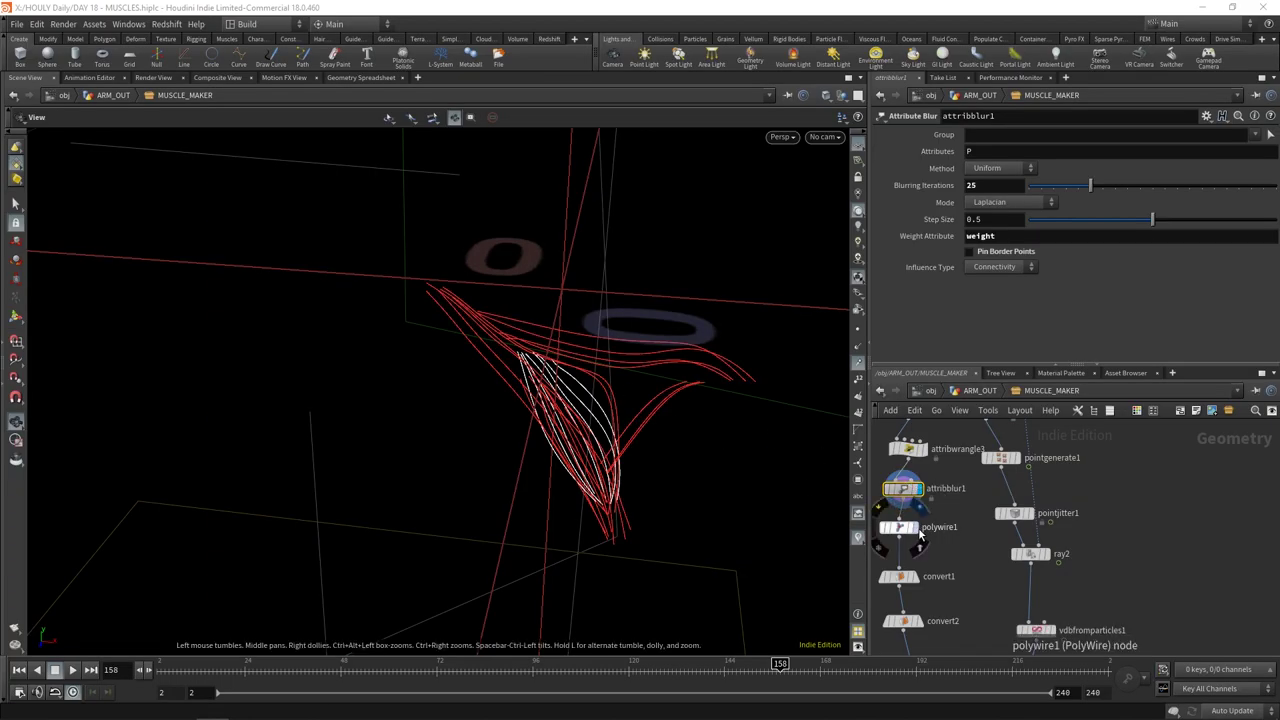
{"action": "left_click_drag", "start_coordinate": [552, 406], "coordinate": [353, 287]}
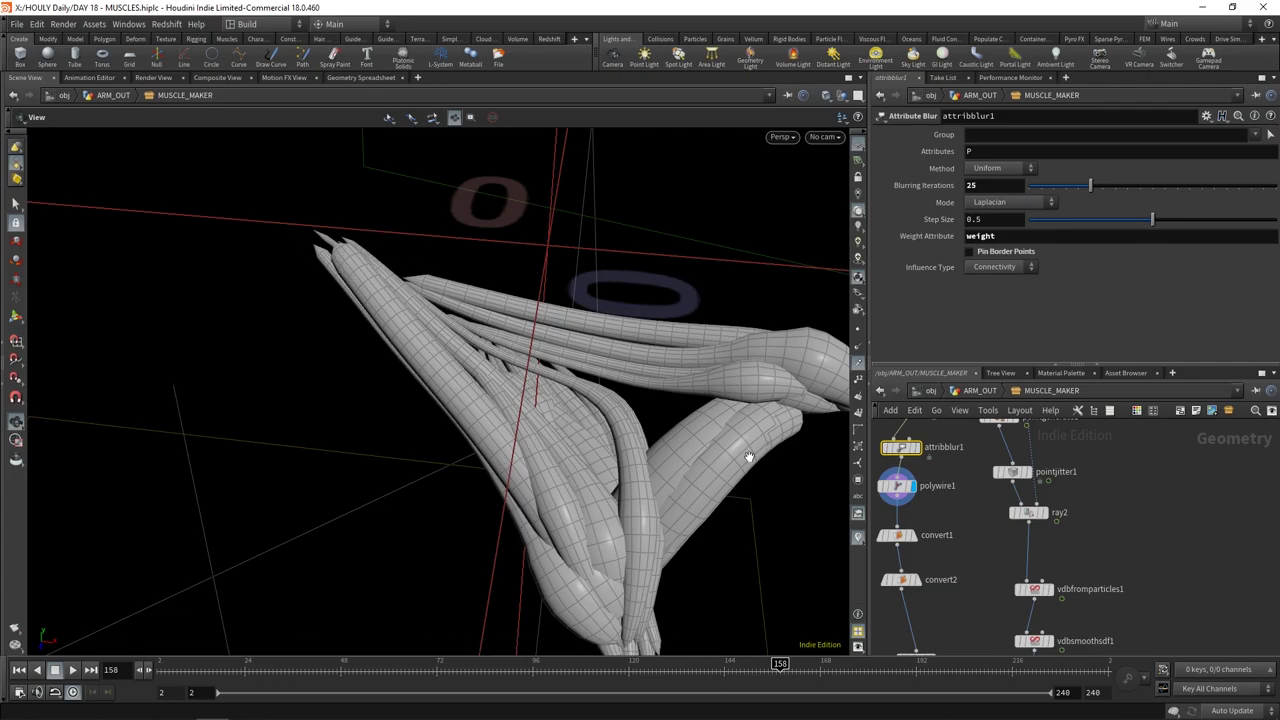
Display the convert2 fibre curves and the carve1 output with its Second U setting
{"action": "middle_click_drag", "start_coordinate": [960, 552], "coordinate": [956, 494]}
{"action": "left_click", "coordinate": [911, 525]}
{"action": "middle_click_drag", "start_coordinate": [937, 541], "coordinate": [930, 500]}
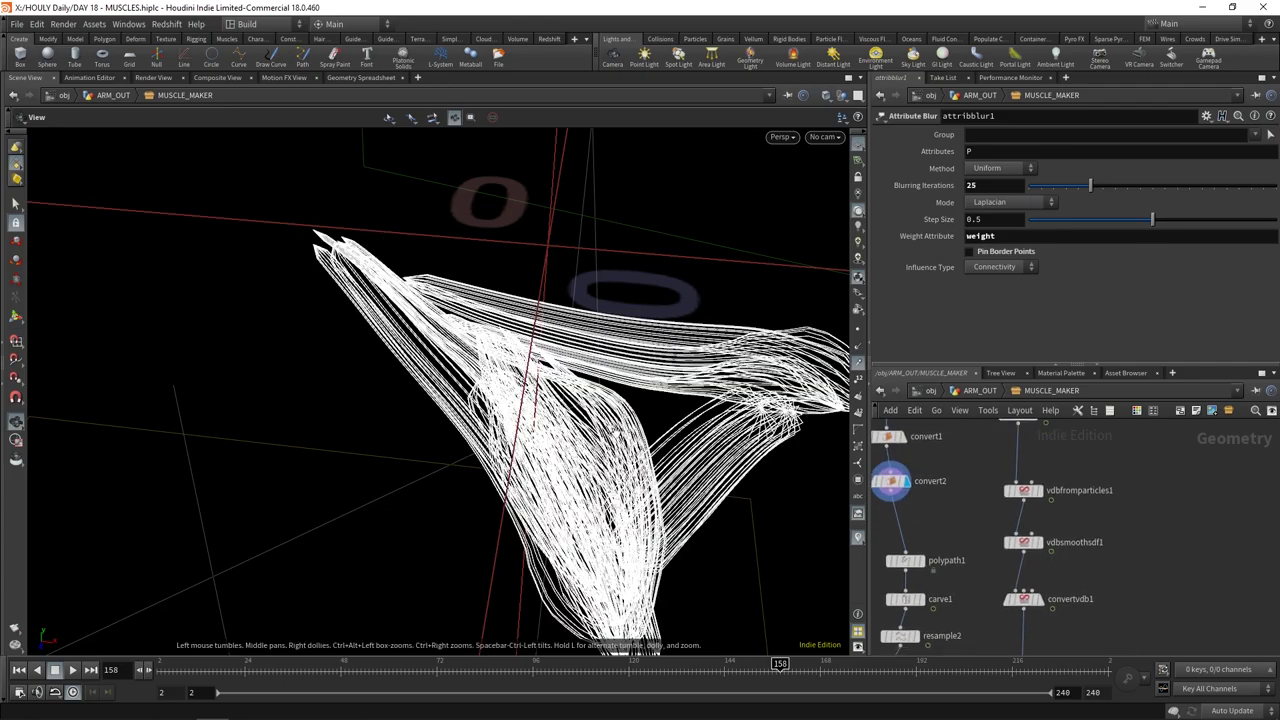
{"action": "left_click_drag", "start_coordinate": [598, 432], "coordinate": [600, 405]}
{"action": "scroll", "coordinate": [935, 555], "scroll_direction": "down", "scroll_amount": 3}
{"action": "middle_click_drag", "start_coordinate": [935, 555], "coordinate": [967, 452]}
{"action": "left_click", "coordinate": [943, 477]}
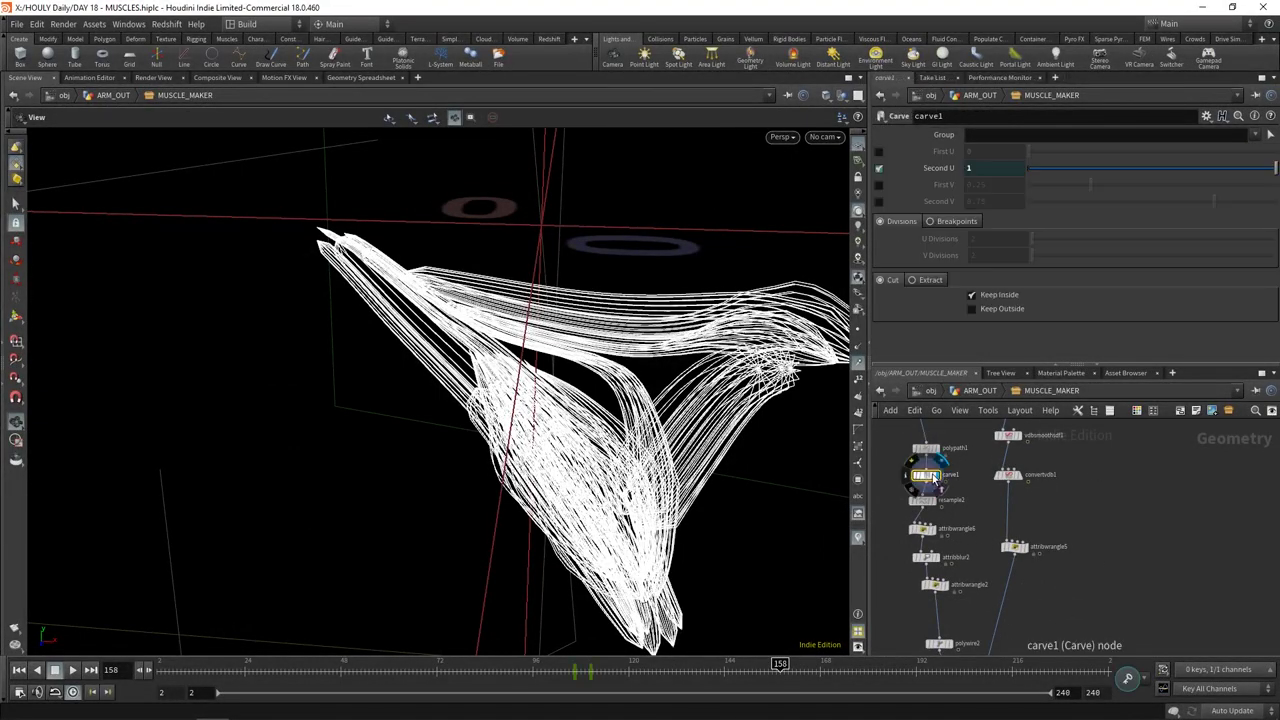
Go to frame 110 and display resample2 and attribwrangle2, examining the pscale and connective code
{"action": "left_click", "coordinate": [935, 476]}
{"action": "left_click_drag", "start_coordinate": [553, 670], "coordinate": [589, 672]}
{"action": "scroll", "coordinate": [937, 508], "scroll_direction": "up", "scroll_amount": 2}
{"action": "left_click", "coordinate": [940, 496]}
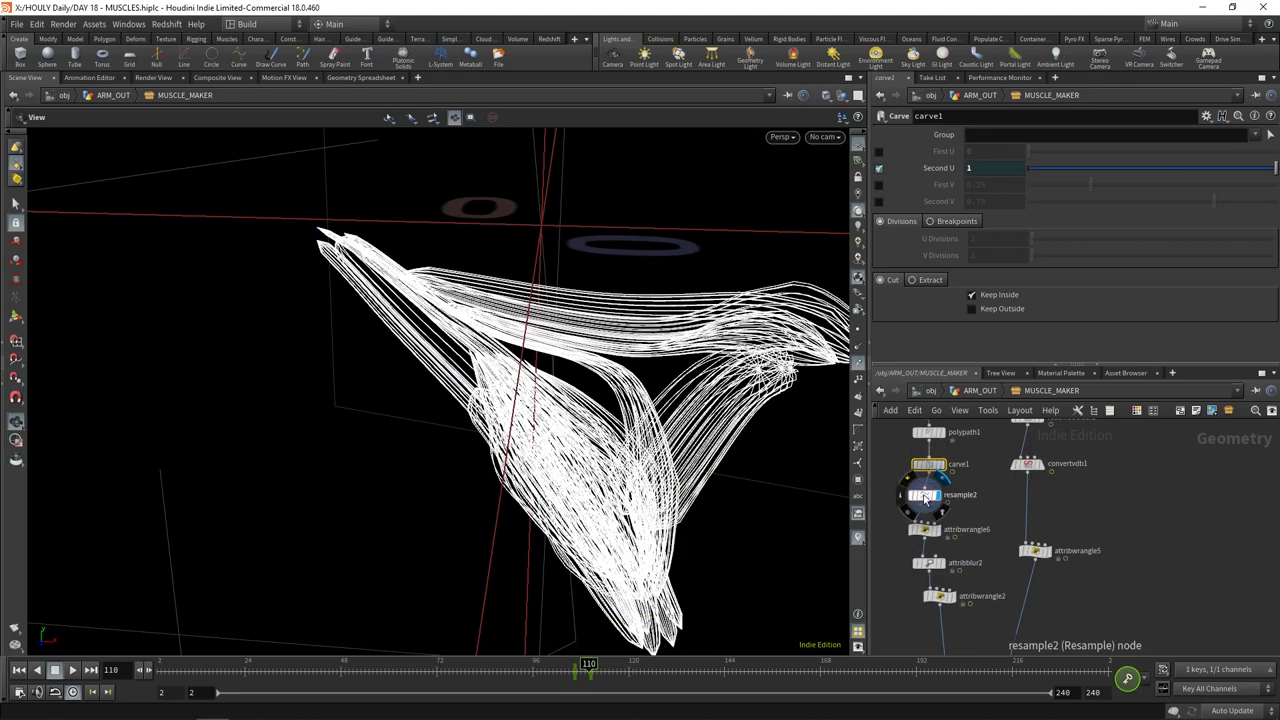
{"action": "left_click", "coordinate": [923, 497]}
{"action": "left_click", "coordinate": [938, 597]}
{"action": "left_click", "coordinate": [953, 598]}
{"action": "middle_click_drag", "start_coordinate": [981, 642], "coordinate": [946, 531]}
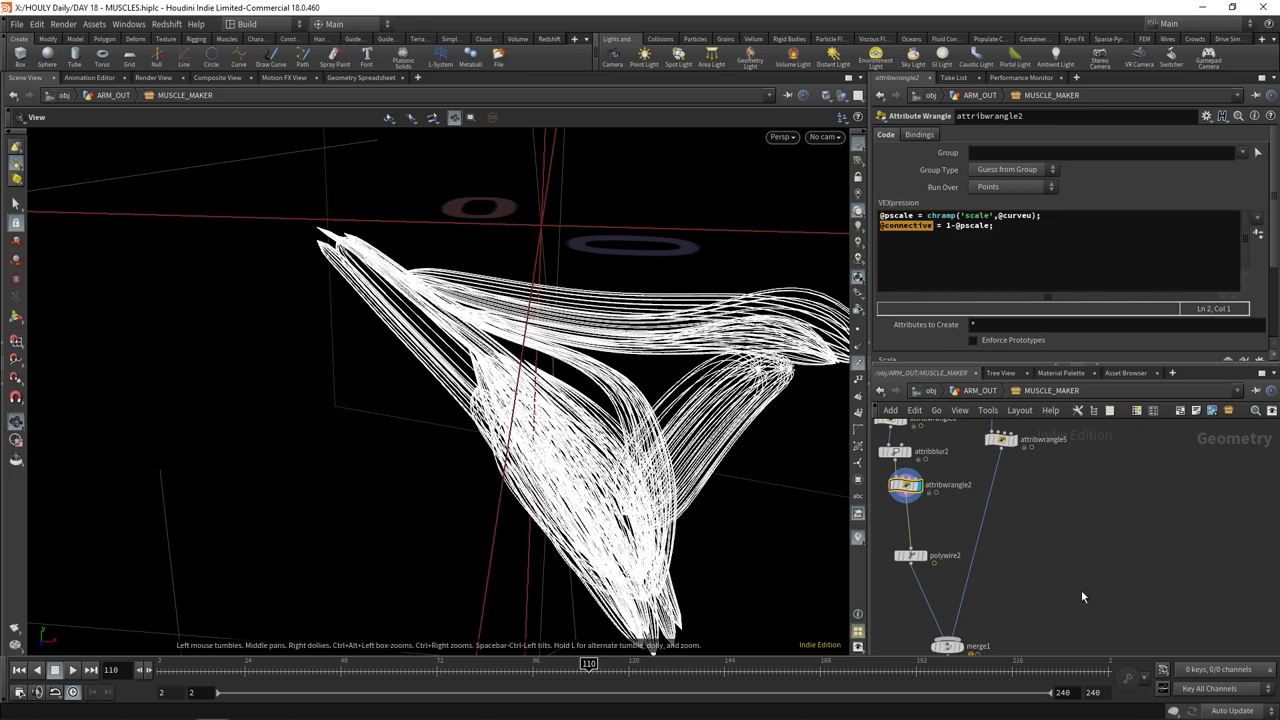
{"action": "scroll", "coordinate": [1081, 597], "scroll_direction": "down", "scroll_amount": 3}
{"action": "middle_click_drag", "start_coordinate": [1026, 634], "coordinate": [986, 648]}
{"action": "scroll", "coordinate": [973, 561], "scroll_direction": "up", "scroll_amount": 4}
{"action": "left_click", "coordinate": [910, 491]}
{"action": "left_click", "coordinate": [929, 491]}
{"action": "left_click_drag", "start_coordinate": [512, 358], "coordinate": [590, 320]}
{"action": "scroll", "coordinate": [1003, 506], "scroll_direction": "up", "scroll_amount": 2}
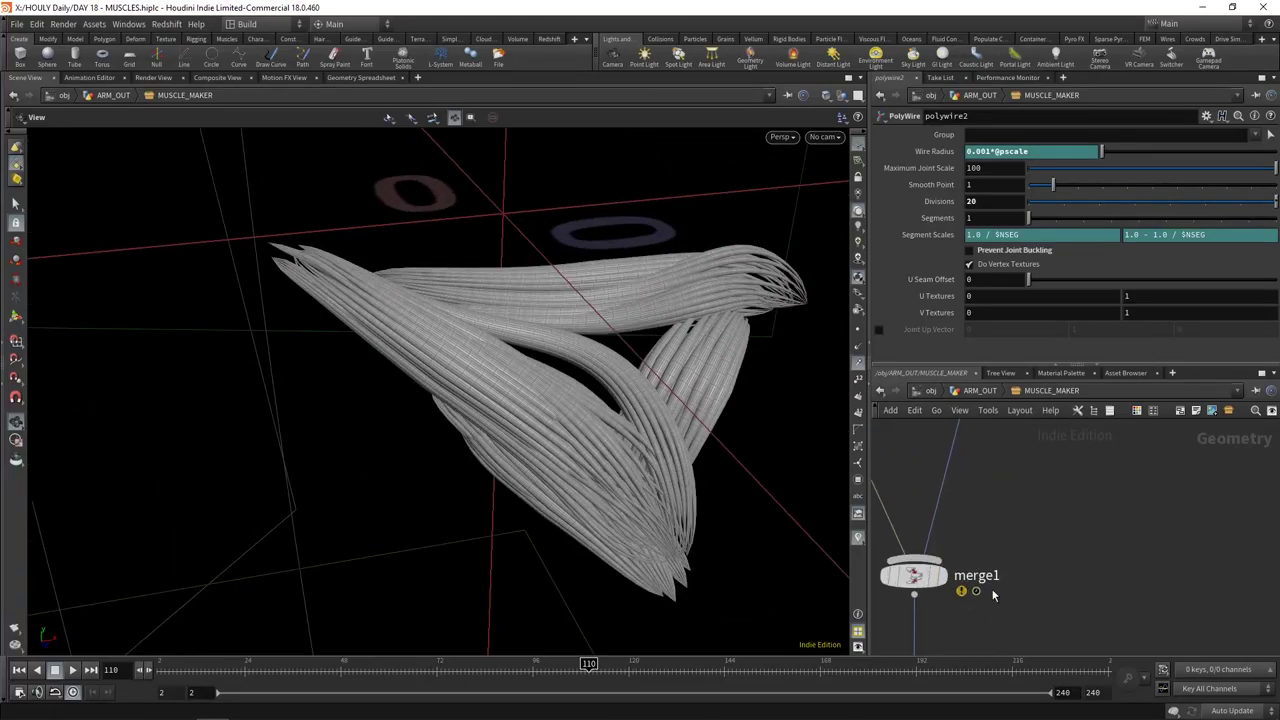
Display the coloured output below merge1 and examine the red muscles with their white tendons
{"action": "scroll", "coordinate": [1003, 600], "scroll_direction": "down", "scroll_amount": 2}
{"action": "middle_click_drag", "start_coordinate": [975, 646], "coordinate": [948, 568]}
{"action": "left_click", "coordinate": [927, 574]}
{"action": "left_click_drag", "start_coordinate": [718, 402], "coordinate": [643, 395]}
{"action": "middle_click_drag", "start_coordinate": [1062, 458], "coordinate": [1002, 544]}
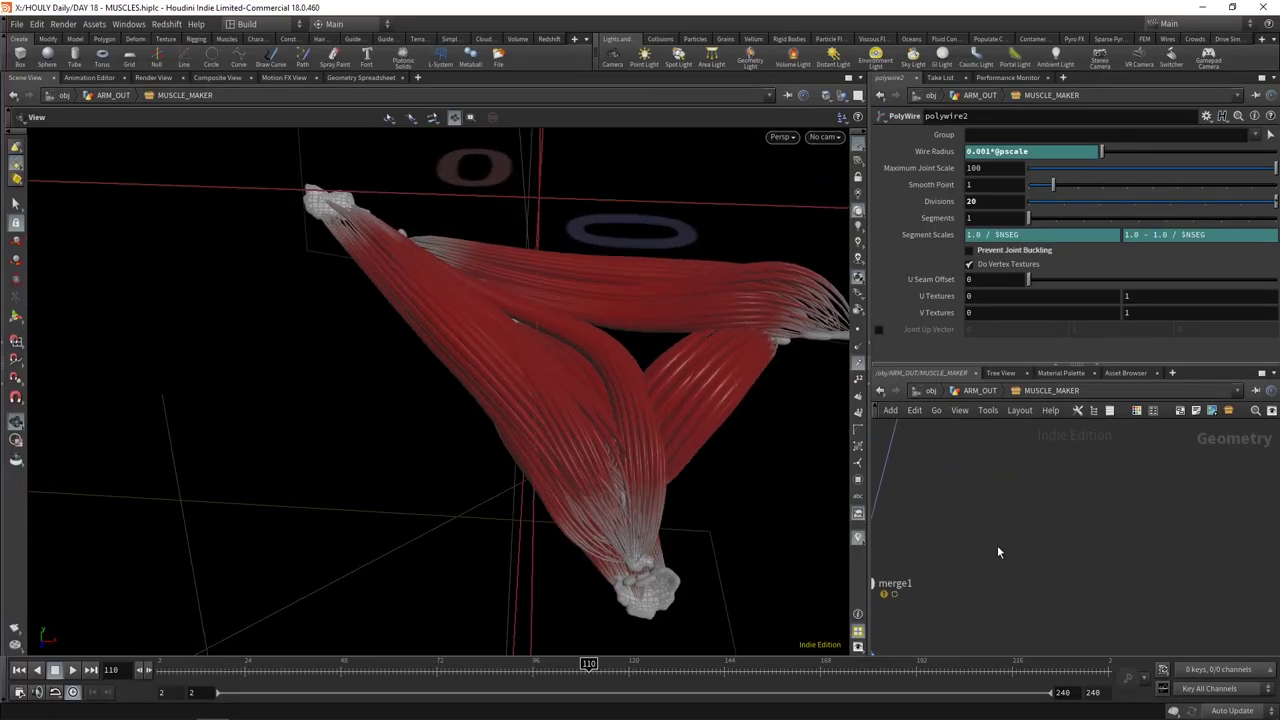
Examine the rounded attachment lumps at the muscle ends up close and locate their branch in the network
{"action": "scroll", "coordinate": [1002, 545], "scroll_direction": "down", "scroll_amount": 2}
{"action": "middle_click_drag", "start_coordinate": [1010, 440], "coordinate": [1034, 526]}
{"action": "scroll", "coordinate": [1036, 522], "scroll_direction": "down", "scroll_amount": 1}
{"action": "middle_click_drag", "start_coordinate": [1061, 463], "coordinate": [1083, 534]}
{"action": "scroll", "coordinate": [1083, 532], "scroll_direction": "down", "scroll_amount": 1}
{"action": "middle_click_drag", "start_coordinate": [1068, 488], "coordinate": [1054, 513]}
{"action": "middle_click_drag", "start_coordinate": [1031, 591], "coordinate": [1028, 582]}
{"action": "left_click_drag", "start_coordinate": [611, 340], "coordinate": [887, 411]}
{"action": "scroll", "coordinate": [646, 329], "scroll_direction": "up", "scroll_amount": 5}
{"action": "left_click_drag", "start_coordinate": [840, 470], "coordinate": [757, 328]}
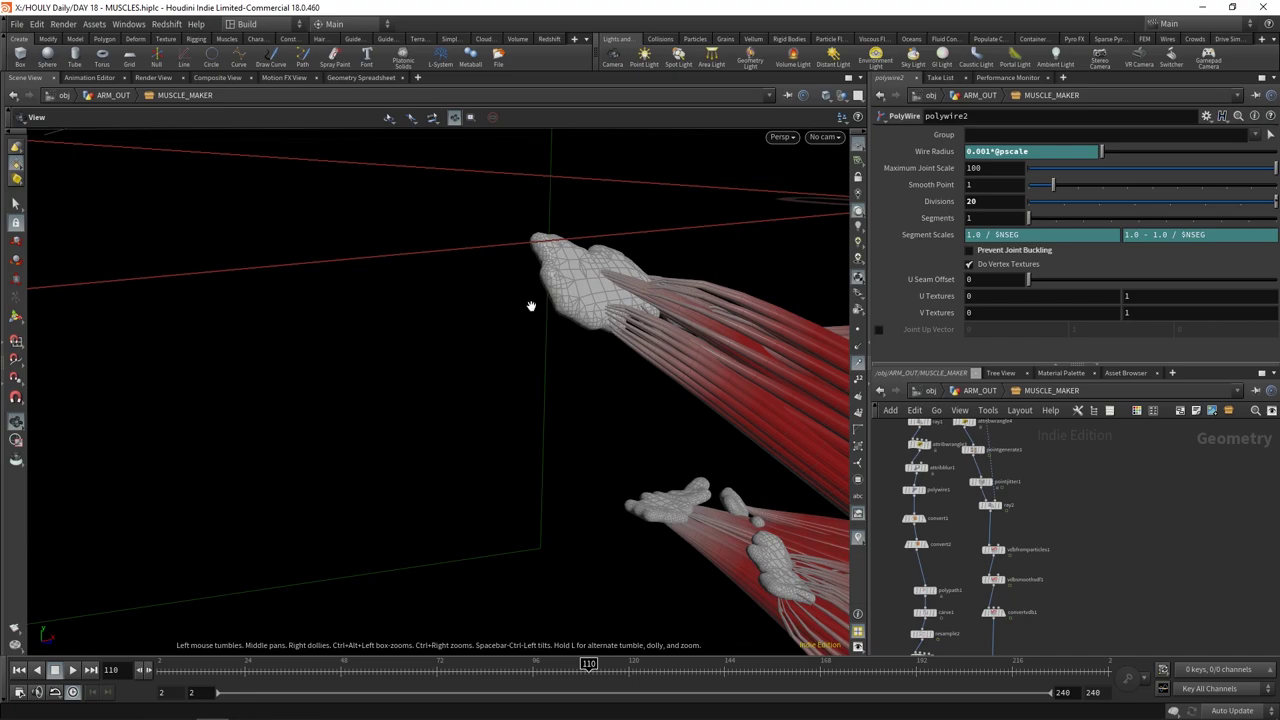
Display the attribwrangle4 and pointgenerate1 outputs and examine the points generated at the muscle ends
{"action": "middle_click_drag", "start_coordinate": [1087, 476], "coordinate": [1077, 566]}
{"action": "scroll", "coordinate": [975, 505], "scroll_direction": "up", "scroll_amount": 3}
{"action": "left_click", "coordinate": [961, 516]}
{"action": "left_click_drag", "start_coordinate": [733, 390], "coordinate": [495, 345]}
{"action": "left_click", "coordinate": [975, 561]}
{"action": "left_click_drag", "start_coordinate": [560, 420], "coordinate": [548, 378]}
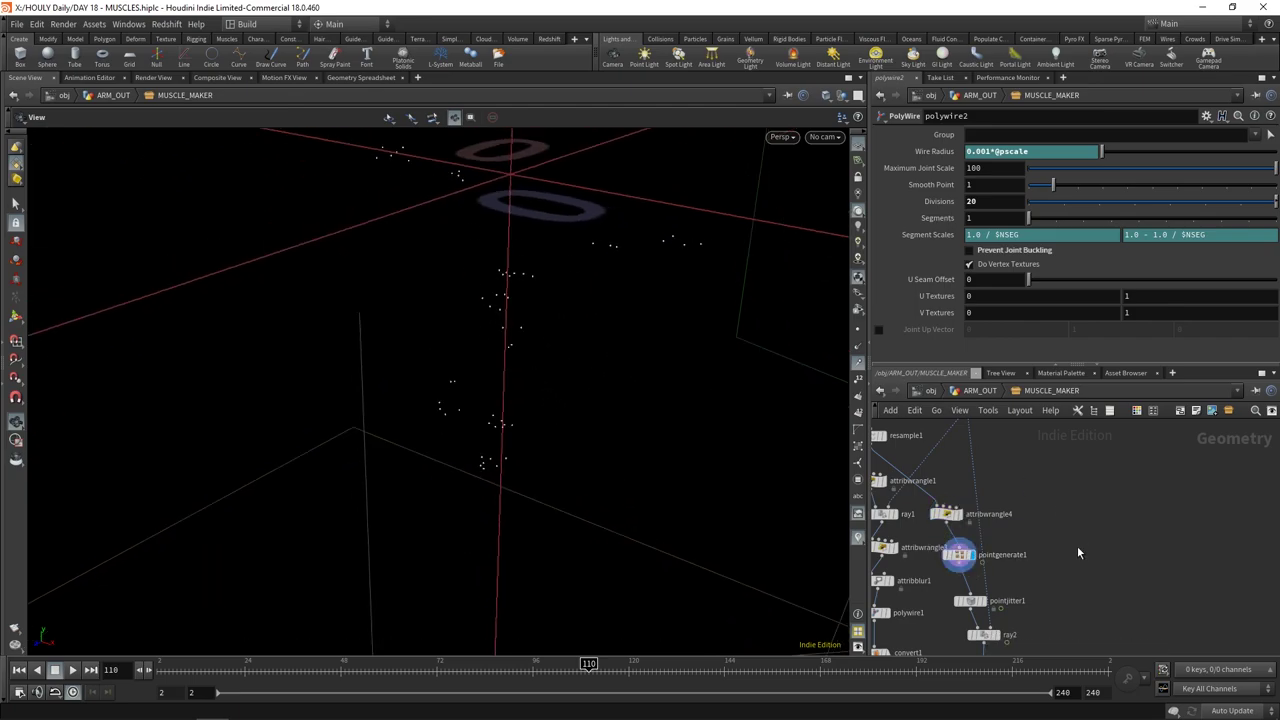
Display the outputs further down the pointgenerate1 branch and examine the resulting attachment geometry
{"action": "scroll", "coordinate": [990, 605], "scroll_direction": "up", "scroll_amount": 2}
{"action": "middle_click_drag", "start_coordinate": [1022, 632], "coordinate": [993, 539]}
{"action": "left_click", "coordinate": [994, 590]}
{"action": "mouse_move", "coordinate": [746, 423]}
{"action": "left_mouse_down"}
{"action": "mouse_move", "coordinate": [623, 360]}
{"action": "mouse_move", "coordinate": [714, 434]}
{"action": "mouse_move", "coordinate": [651, 331]}
{"action": "mouse_move", "coordinate": [586, 115]}
{"action": "mouse_move", "coordinate": [650, 220]}
{"action": "left_mouse_up"}
{"action": "mouse_move", "coordinate": [1036, 540]}
{"action": "middle_mouse_down"}
{"action": "mouse_move", "coordinate": [1034, 440]}
{"action": "mouse_move", "coordinate": [1054, 470]}
{"action": "mouse_move", "coordinate": [1062, 428]}
{"action": "mouse_move", "coordinate": [1049, 494]}
{"action": "mouse_move", "coordinate": [1047, 467]}
{"action": "middle_mouse_up"}
{"action": "scroll", "coordinate": [1050, 525], "scroll_direction": "down", "scroll_amount": 1}
{"action": "scroll", "coordinate": [1047, 490], "scroll_direction": "up", "scroll_amount": 1}
{"action": "left_click", "coordinate": [1005, 551]}
{"action": "left_click_drag", "start_coordinate": [680, 375], "coordinate": [769, 418]}
Display color1 and examine its attribute ramp driven by the connective attribute
{"action": "middle_click_drag", "start_coordinate": [1111, 568], "coordinate": [1160, 348]}
{"action": "left_click", "coordinate": [984, 614]}
{"action": "left_click", "coordinate": [970, 613]}
{"action": "left_click_drag", "start_coordinate": [690, 405], "coordinate": [843, 388]}
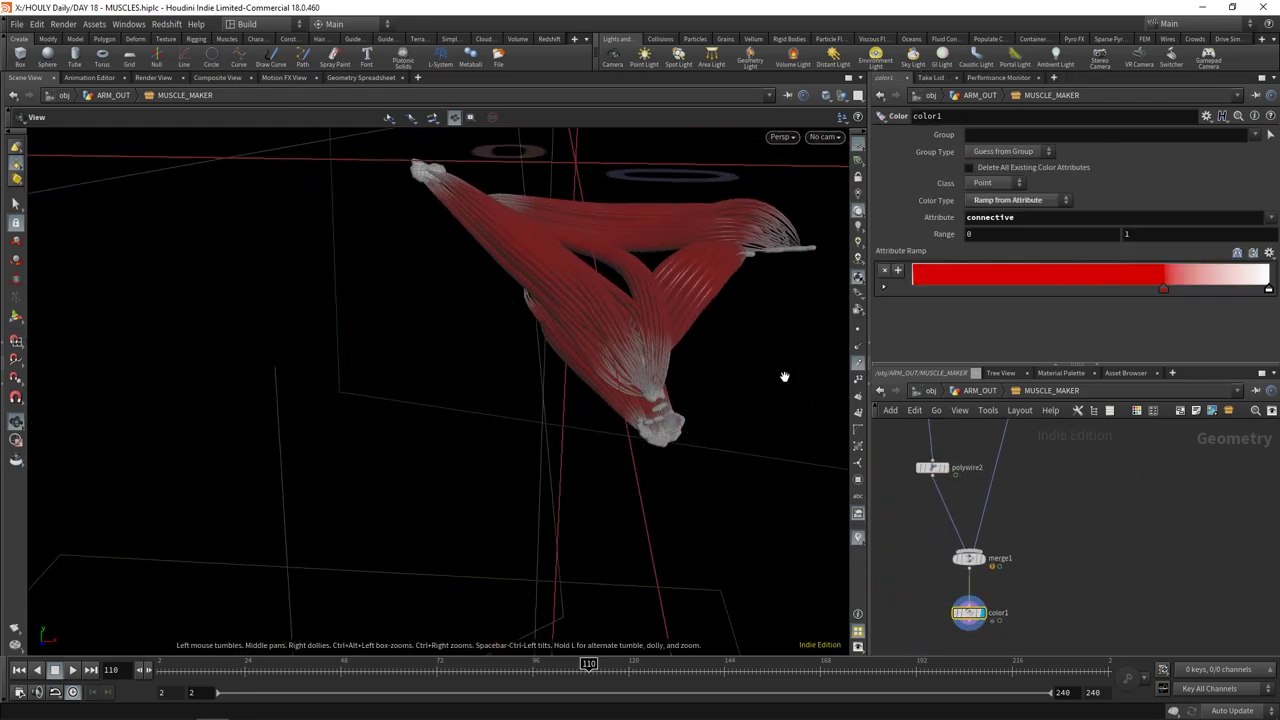
Return to the ARM_OUT network, display MUSCLE_MAKER14 and examine its finger muscles at frame 170
{"action": "left_click", "coordinate": [972, 392]}
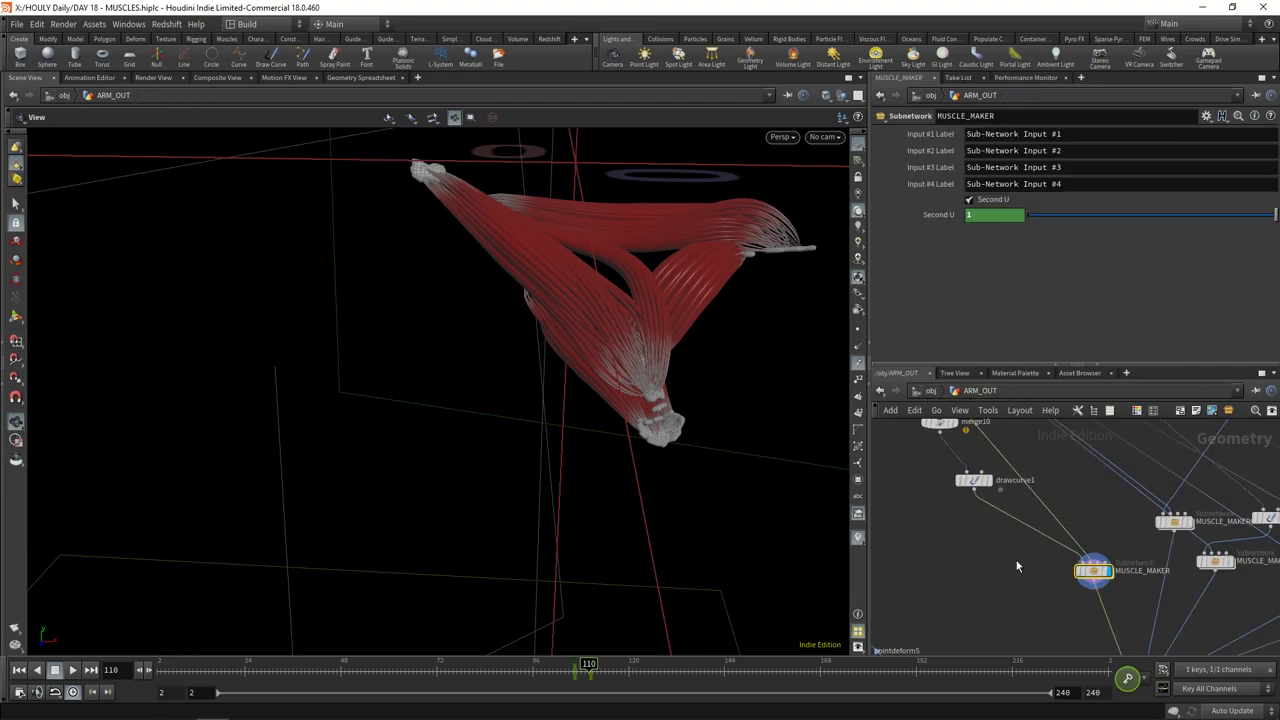
{"action": "left_click_drag", "start_coordinate": [995, 560], "coordinate": [970, 540]}
{"action": "left_click", "coordinate": [940, 541]}
{"action": "middle_click_drag", "start_coordinate": [1140, 600], "coordinate": [990, 592]}
{"action": "left_click_drag", "start_coordinate": [588, 326], "coordinate": [636, 322]}
{"action": "middle_click_drag", "start_coordinate": [1130, 601], "coordinate": [1017, 588]}
{"action": "middle_click_drag", "start_coordinate": [1145, 572], "coordinate": [1051, 569]}
{"action": "scroll", "coordinate": [1051, 569], "scroll_direction": "up", "scroll_amount": 1}
{"action": "left_click_drag", "start_coordinate": [450, 345], "coordinate": [520, 430]}
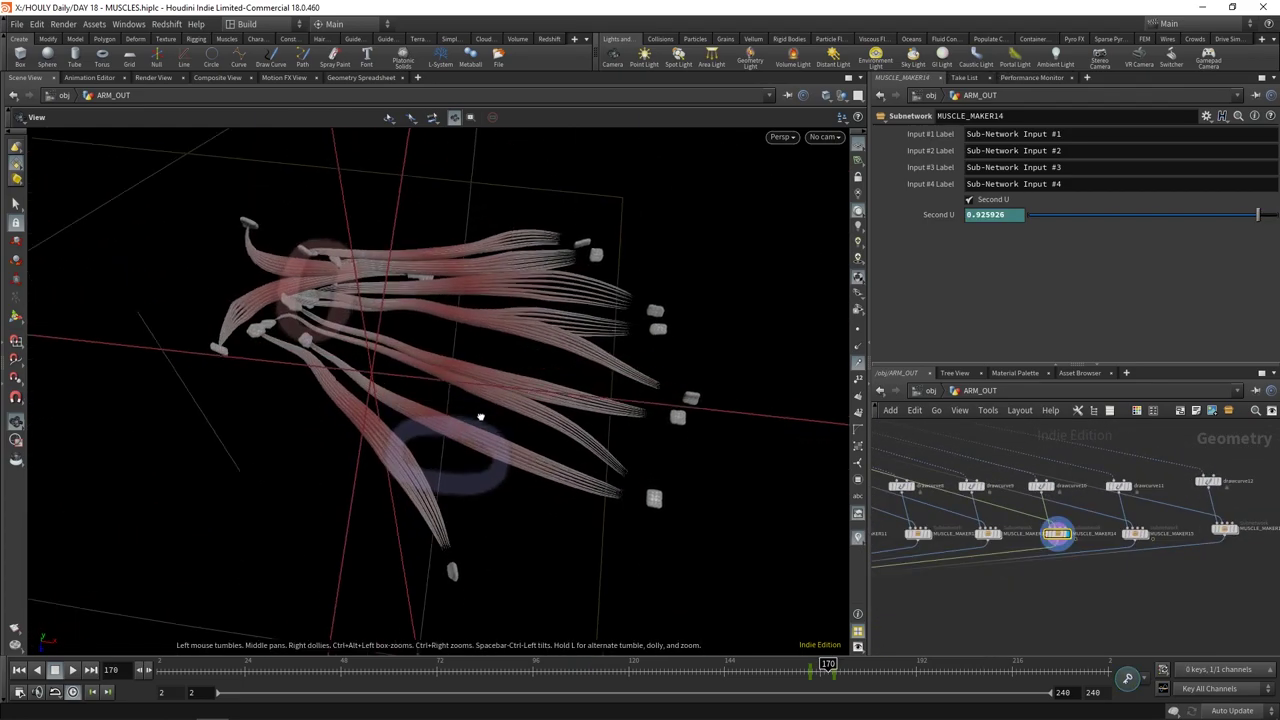
{"action": "left_click_drag", "start_coordinate": [367, 321], "coordinate": [379, 415]}
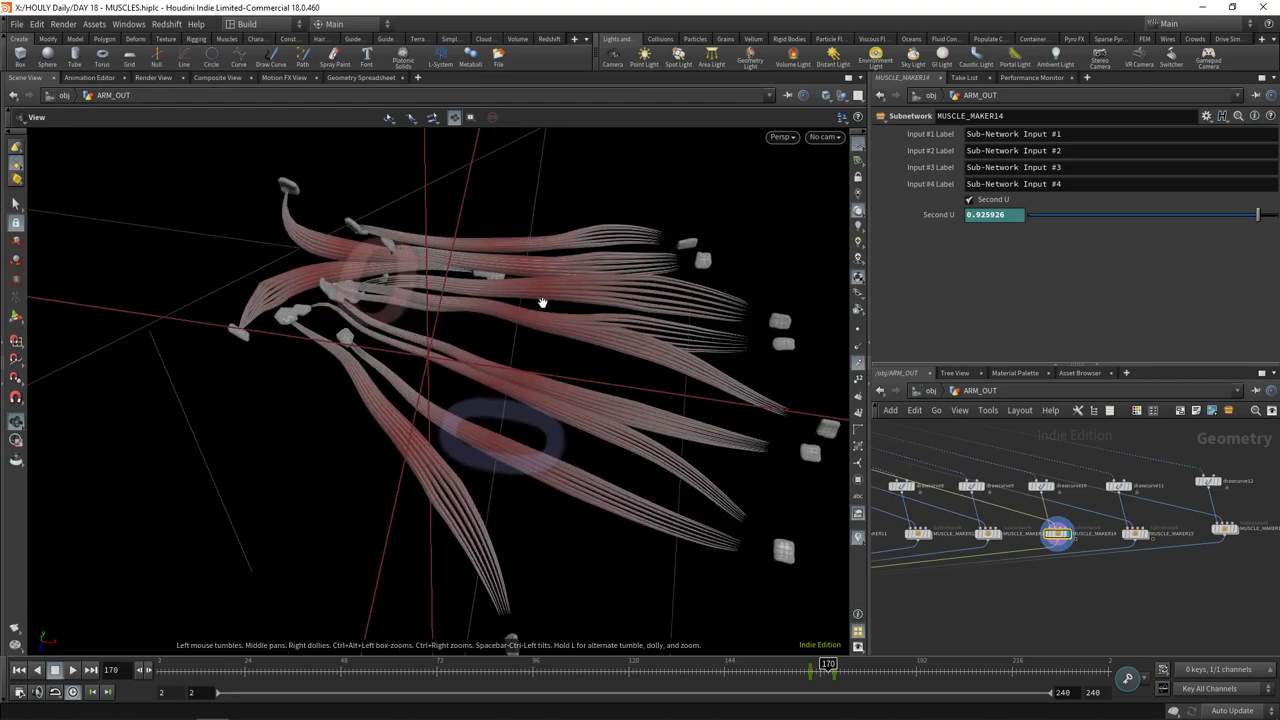
{"action": "left_click_drag", "start_coordinate": [505, 290], "coordinate": [572, 345]}
Display the drawcurve nodes from drawcurve4 onward one after another and examine the curves drawn on the hand
{"action": "scroll", "coordinate": [1000, 580], "scroll_direction": "down", "scroll_amount": 4}
{"action": "middle_click_drag", "start_coordinate": [895, 608], "coordinate": [1162, 585]}
{"action": "scroll", "coordinate": [1122, 537], "scroll_direction": "up", "scroll_amount": 4}
{"action": "left_click", "coordinate": [961, 473]}
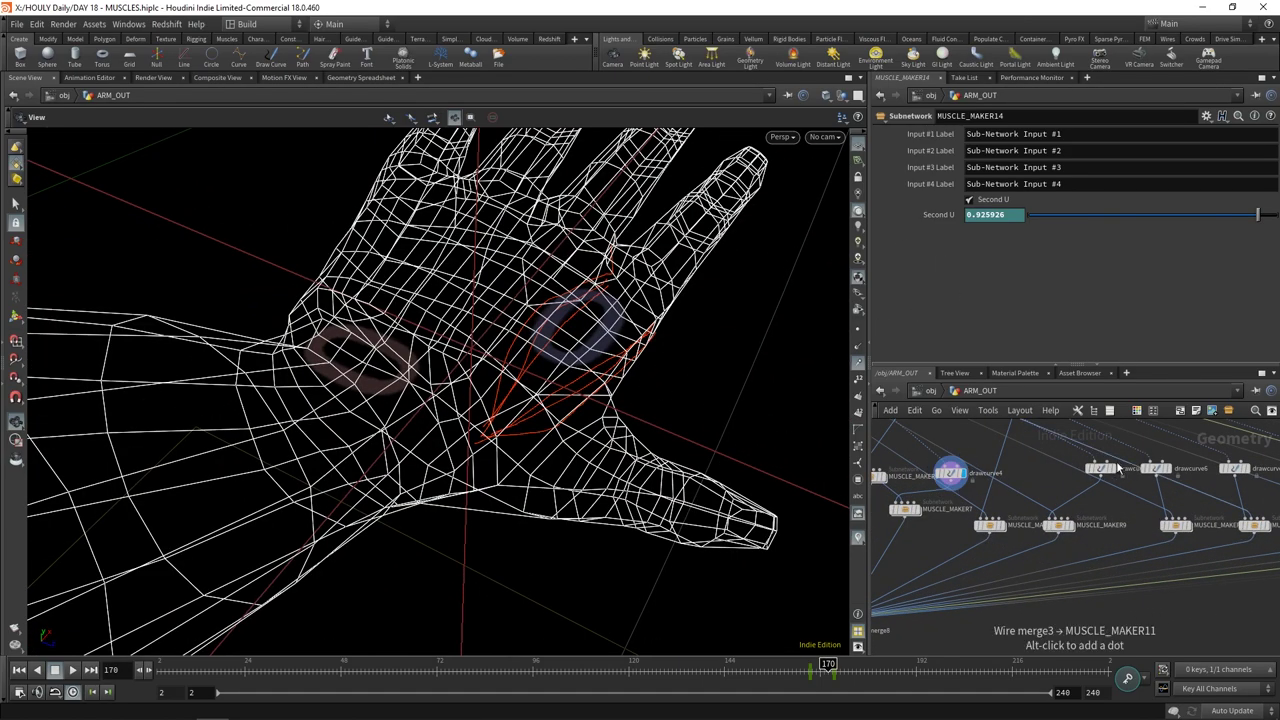
{"action": "left_click", "coordinate": [1115, 471]}
{"action": "middle_click_drag", "start_coordinate": [1115, 471], "coordinate": [980, 502]}
{"action": "left_click", "coordinate": [1036, 499]}
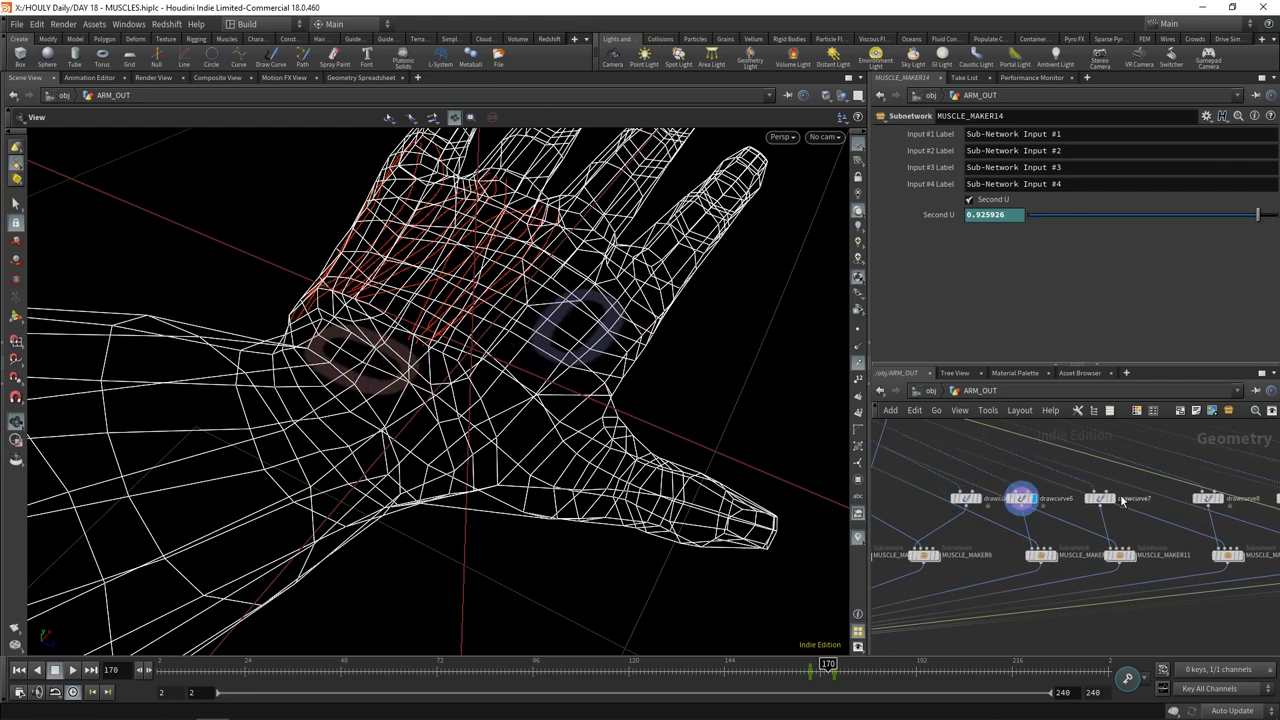
{"action": "left_click", "coordinate": [1115, 499]}
{"action": "middle_click_drag", "start_coordinate": [1160, 511], "coordinate": [995, 521]}
{"action": "left_click", "coordinate": [1057, 509]}
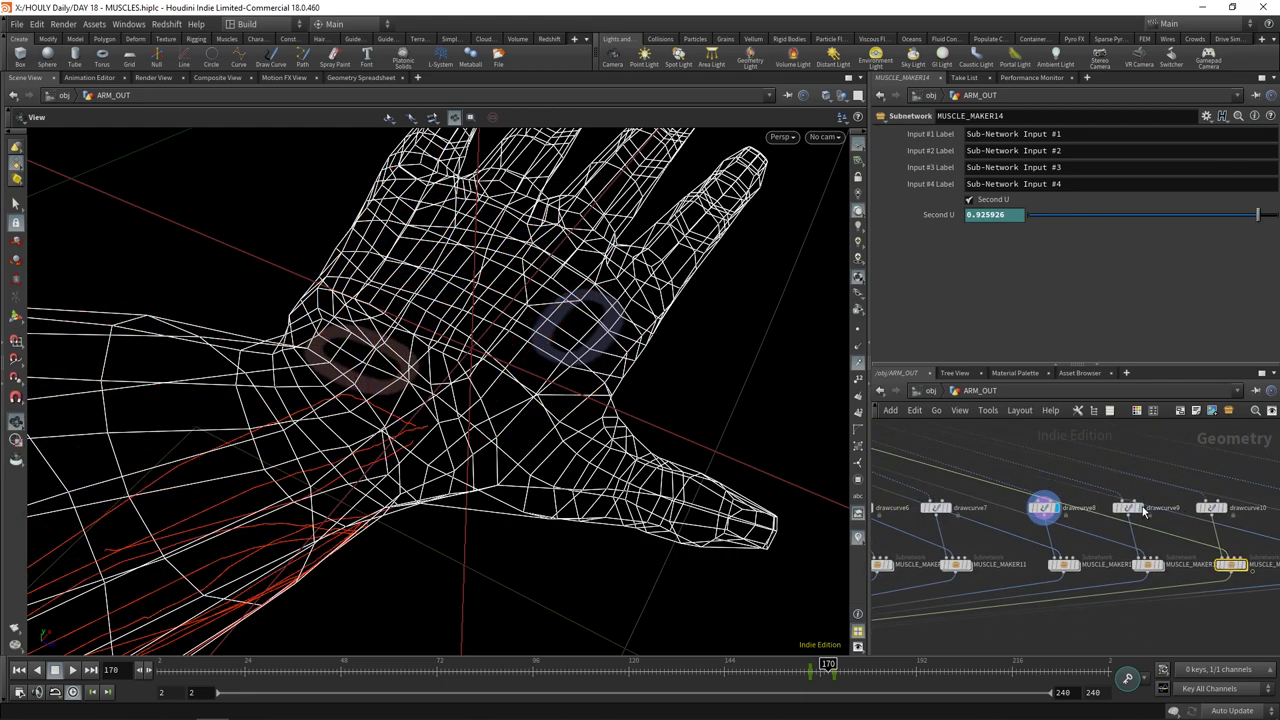
{"action": "left_click", "coordinate": [1140, 508]}
{"action": "middle_click_drag", "start_coordinate": [1140, 508], "coordinate": [1068, 535]}
{"action": "left_click", "coordinate": [1101, 489]}
Display the cached hand muscles of filecache3 and examine them from several angles at frame 223
{"action": "scroll", "coordinate": [1101, 500], "scroll_direction": "down", "scroll_amount": 5}
{"action": "scroll", "coordinate": [1070, 495], "scroll_direction": "up", "scroll_amount": 4}
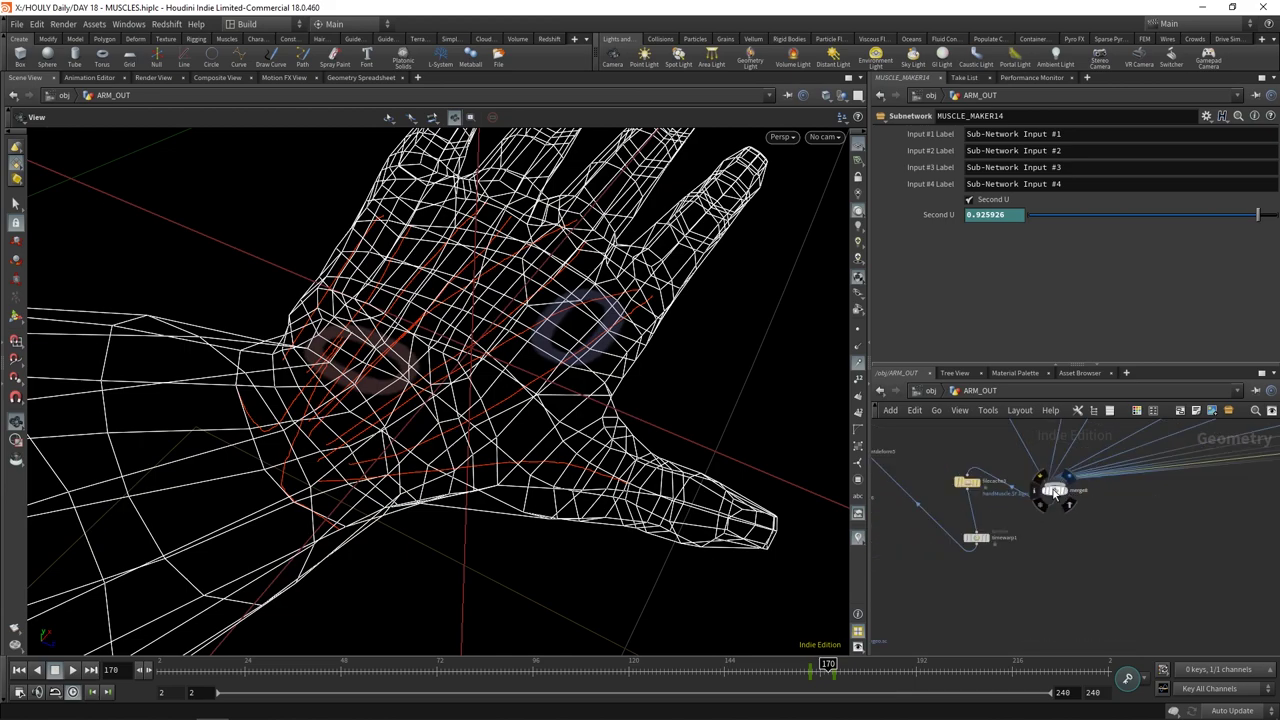
{"action": "left_click", "coordinate": [977, 482]}
{"action": "left_click_drag", "start_coordinate": [371, 300], "coordinate": [535, 418]}
{"action": "left_click_drag", "start_coordinate": [511, 327], "coordinate": [395, 444]}
{"action": "left_click", "coordinate": [1040, 664]}
{"action": "scroll", "coordinate": [1010, 550], "scroll_direction": "up", "scroll_amount": 3}
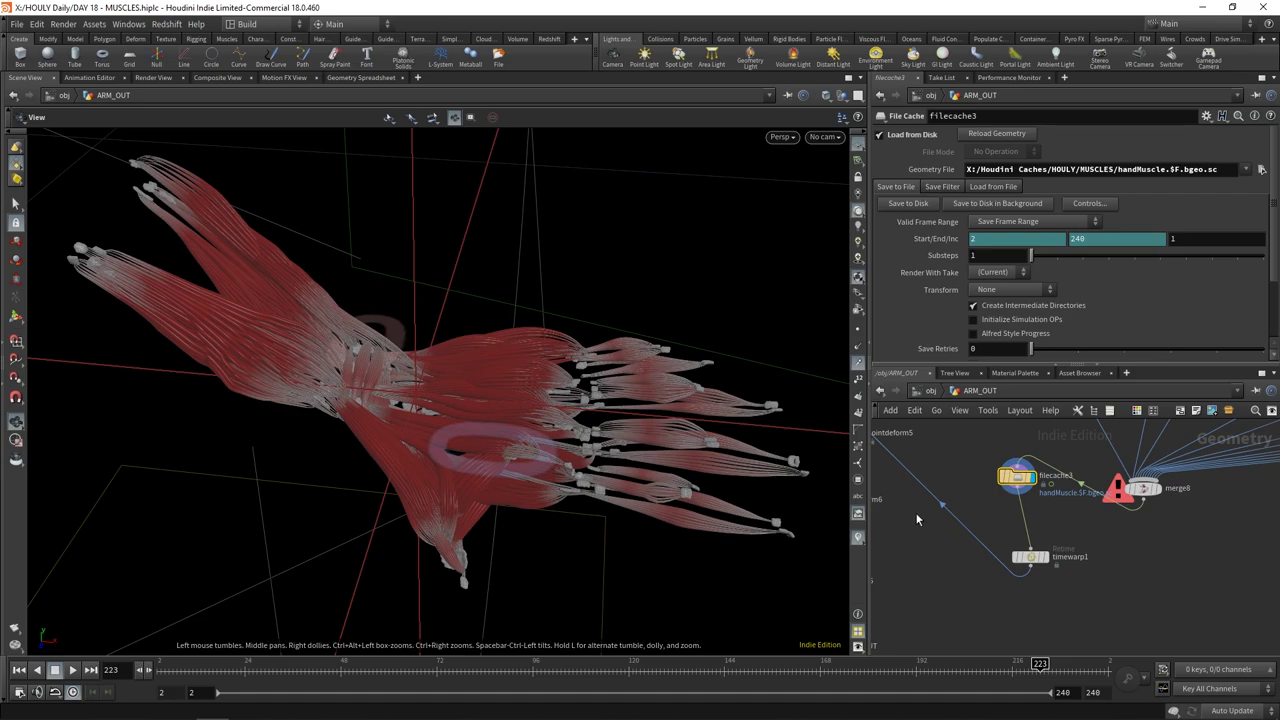
Display the deformed muscles of pointdeform5 and examine its capture settings
{"action": "middle_click_drag", "start_coordinate": [912, 514], "coordinate": [972, 530]}
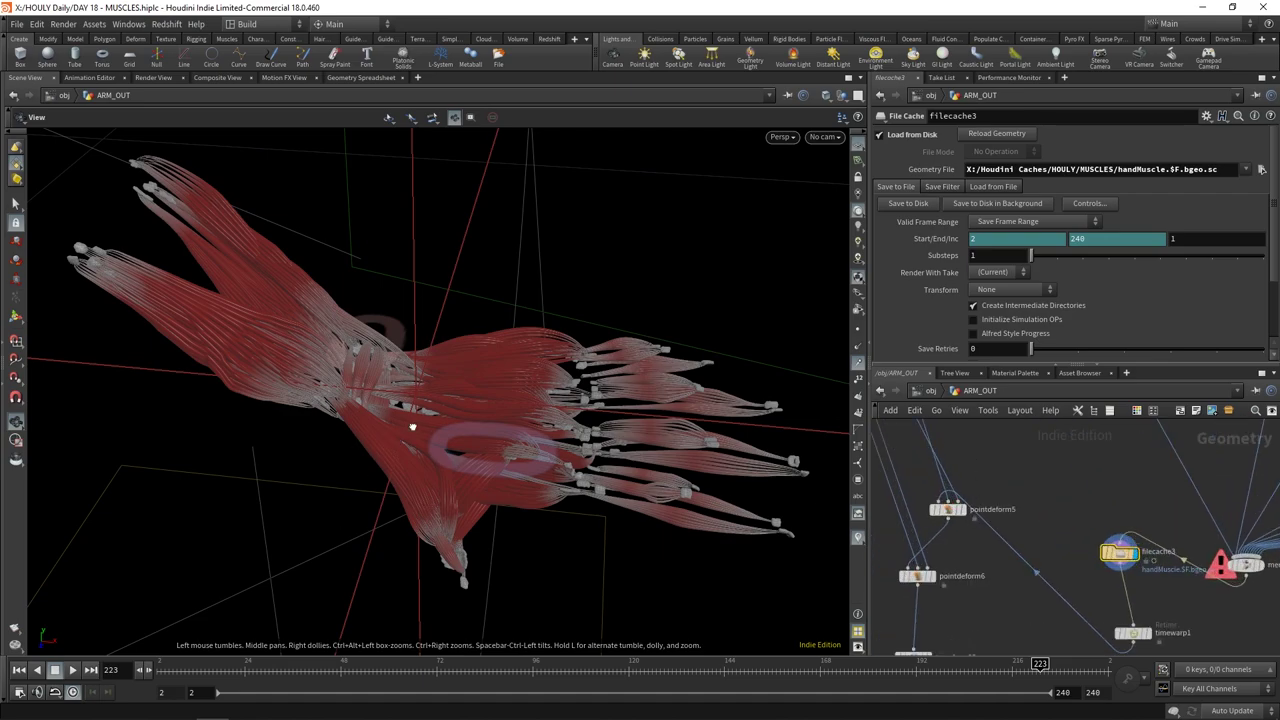
{"action": "left_click_drag", "start_coordinate": [410, 429], "coordinate": [360, 450]}
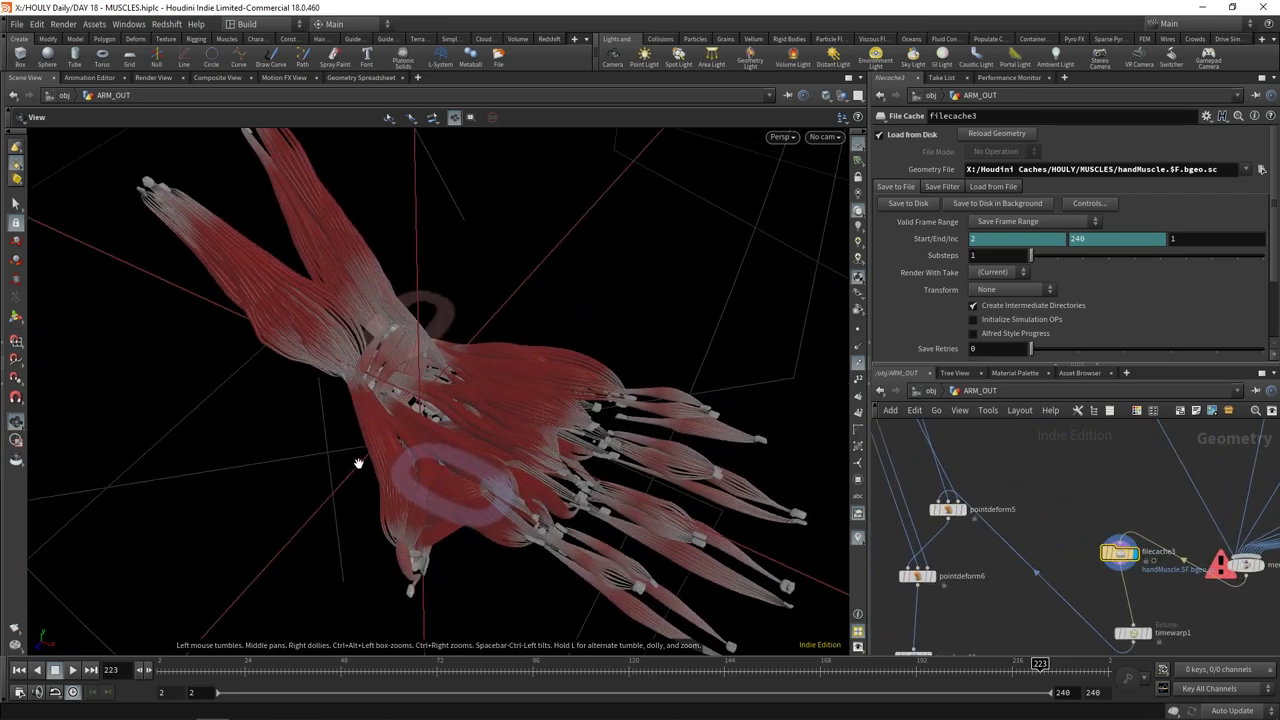
{"action": "middle_click_drag", "start_coordinate": [1014, 559], "coordinate": [1055, 570]}
{"action": "scroll", "coordinate": [1010, 540], "scroll_direction": "up", "scroll_amount": 2}
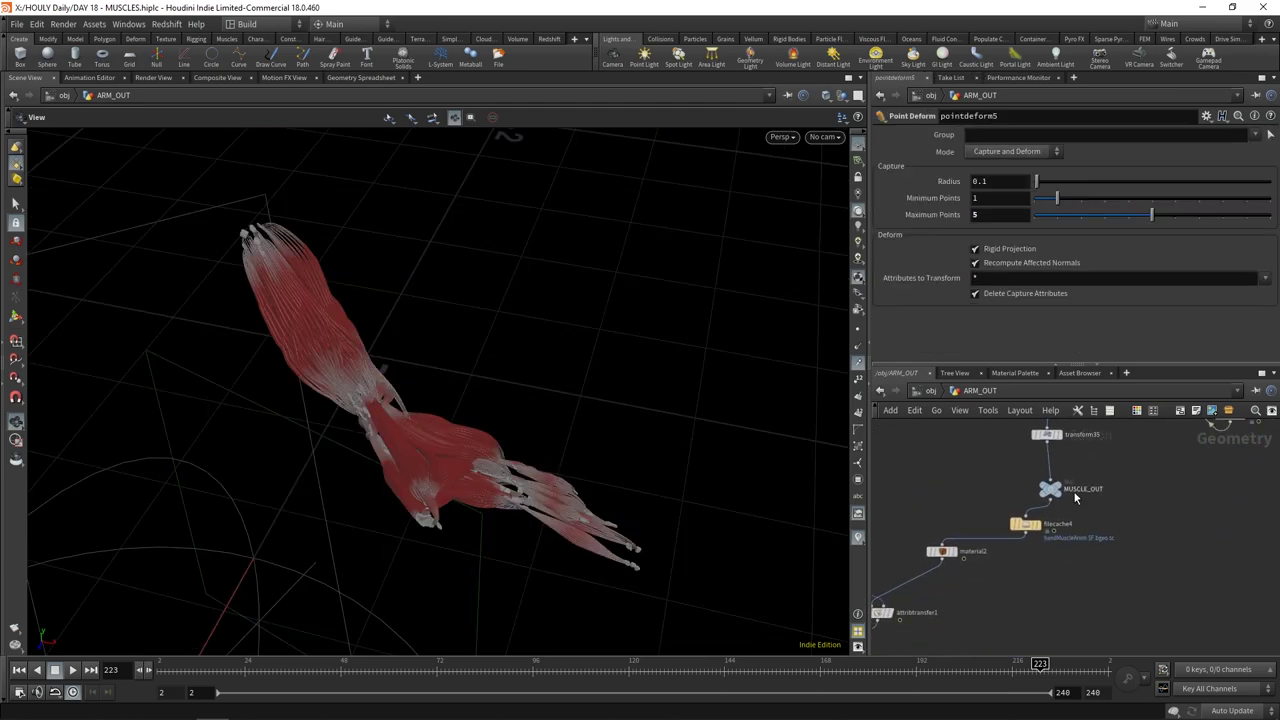
Display the filecache4 muscle animation cache and scrub through its frames up to 107
{"action": "scroll", "coordinate": [1036, 526], "scroll_direction": "up", "scroll_amount": 3}
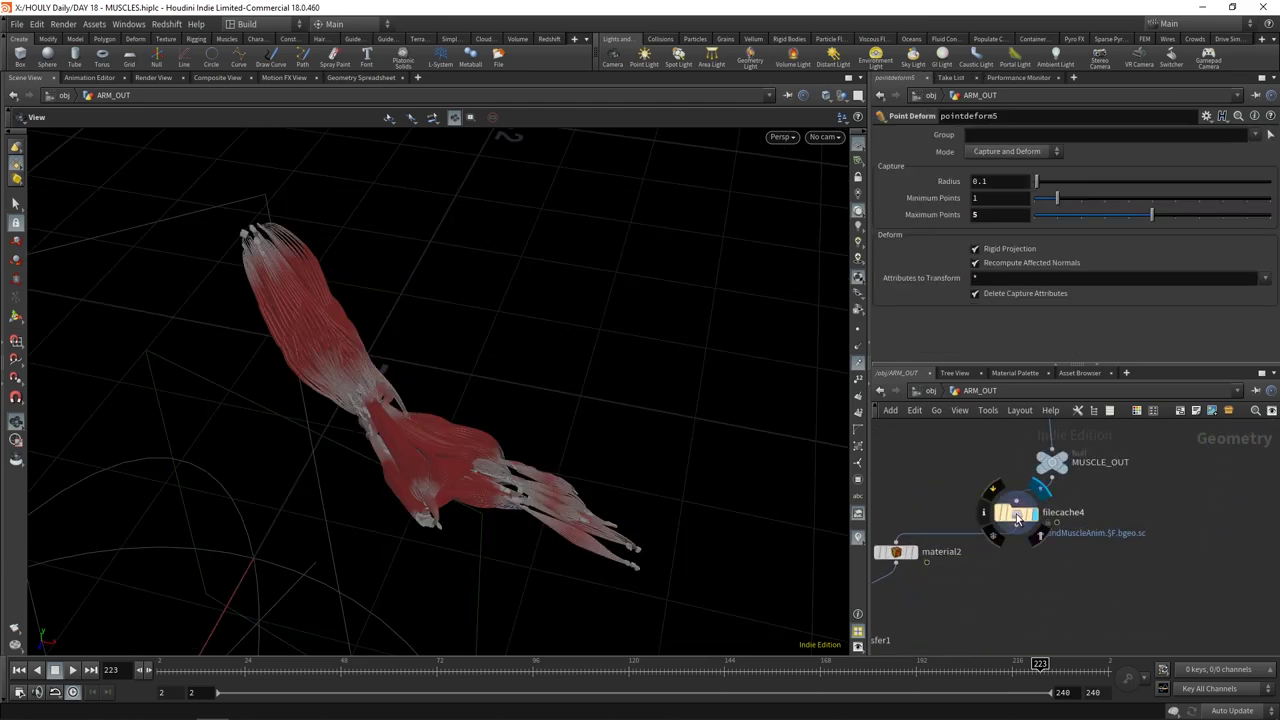
{"action": "left_click", "coordinate": [1017, 518]}
{"action": "left_click_drag", "start_coordinate": [178, 665], "coordinate": [561, 660]}
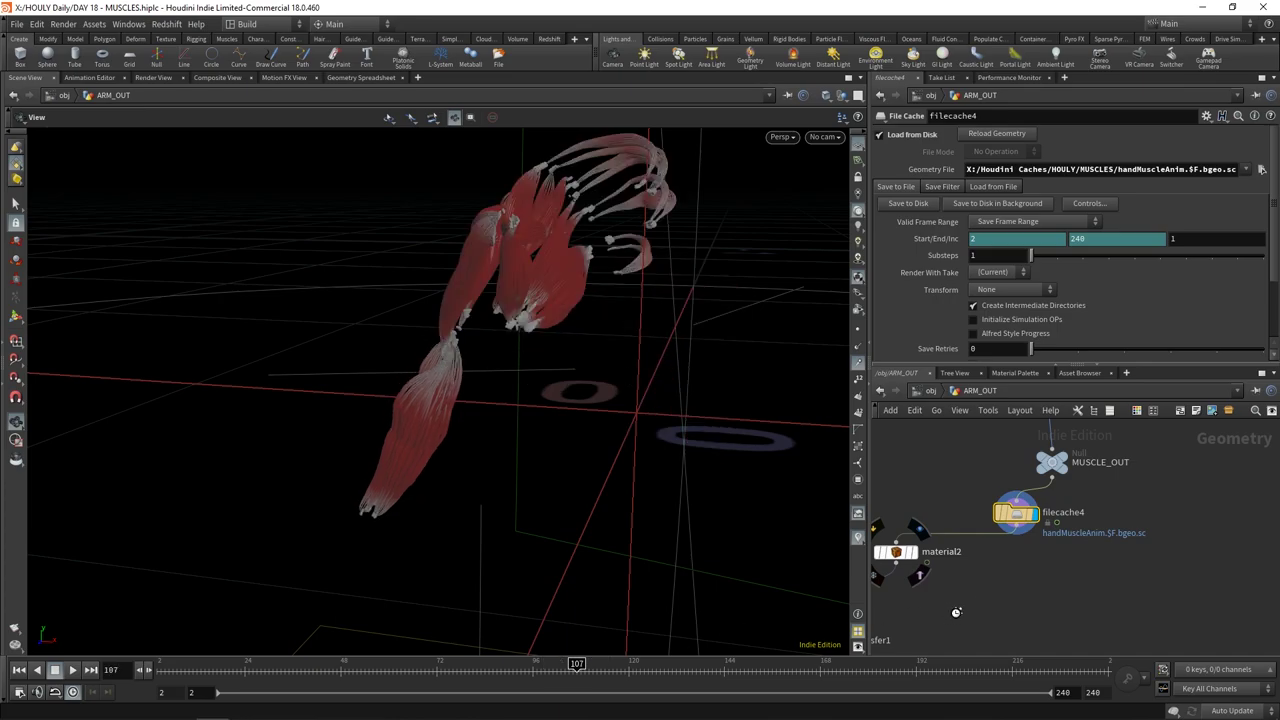
Display merge9, combining the bones of trail1 with the muscles of attribtransfer1, and frame the whole arm
{"action": "middle_click_drag", "start_coordinate": [957, 613], "coordinate": [1116, 557]}
{"action": "scroll", "coordinate": [1116, 557], "scroll_direction": "down", "scroll_amount": 2}
{"action": "scroll", "coordinate": [1046, 574], "scroll_direction": "up", "scroll_amount": 1}
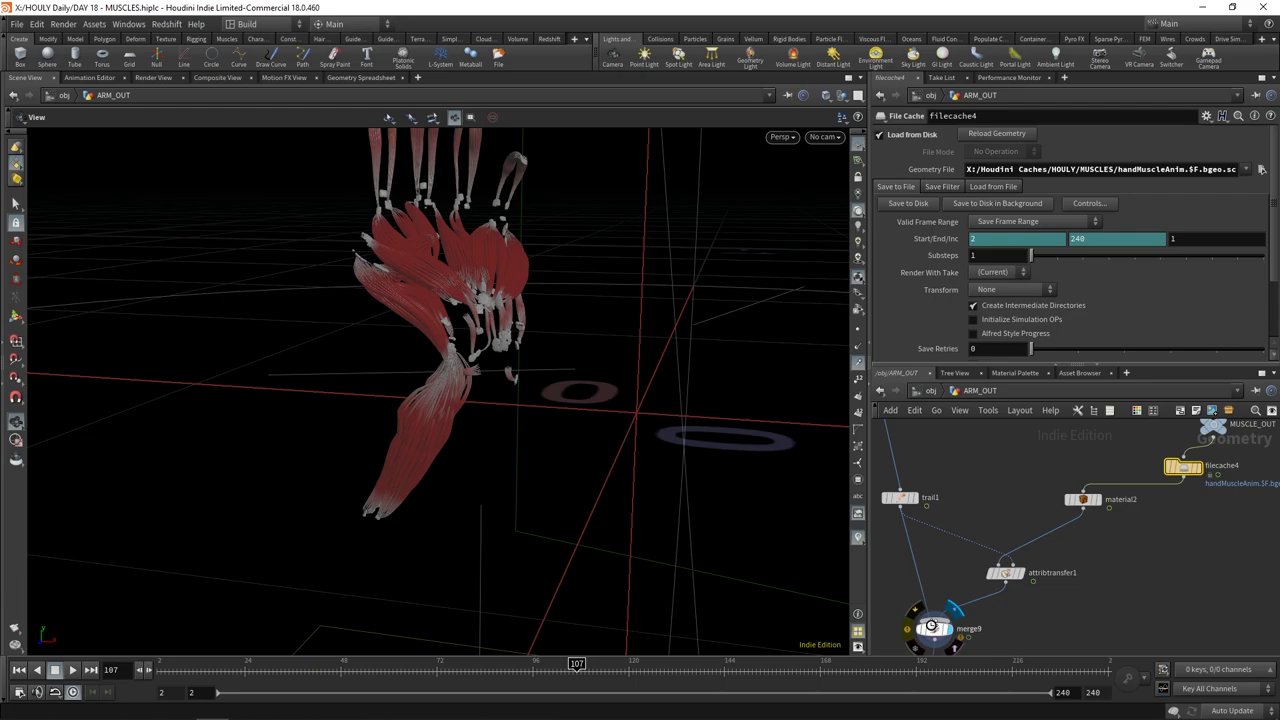
{"action": "left_click", "coordinate": [931, 626]}
{"action": "key", "text": "g"}
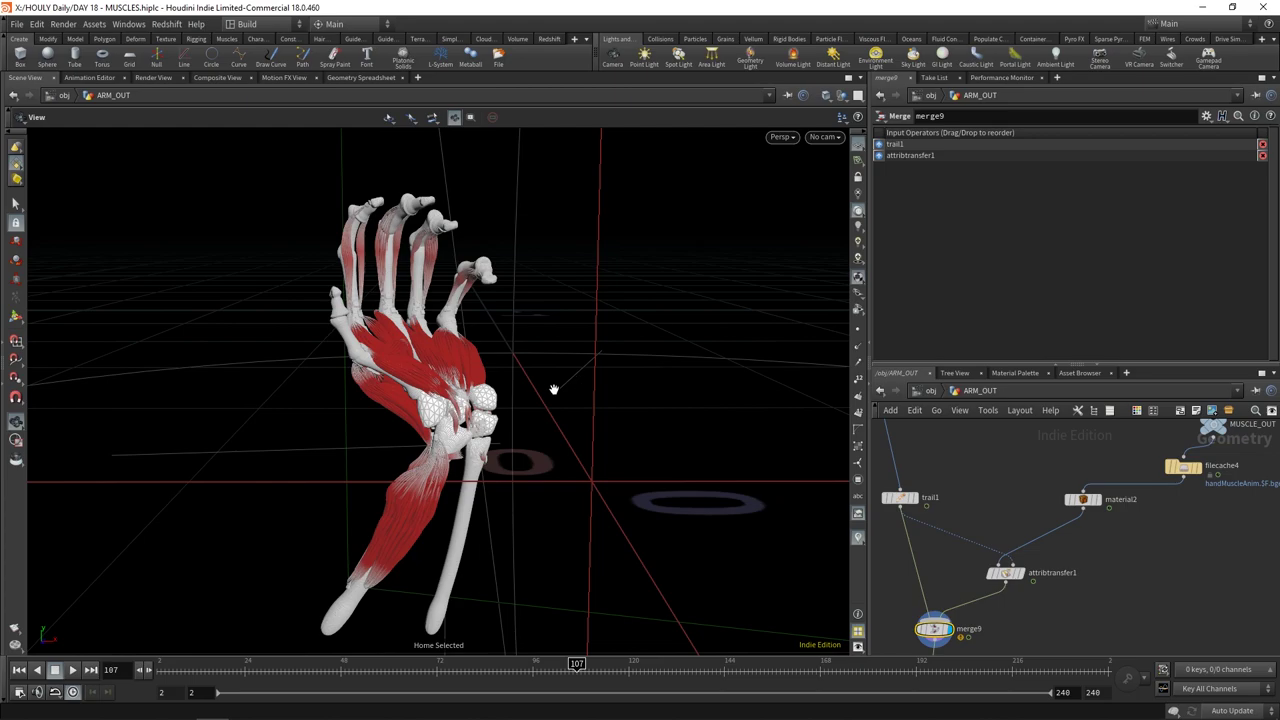
Examine the combined bones and muscles of the hand and wrist from several angles and up close
{"action": "left_click_drag", "start_coordinate": [547, 389], "coordinate": [770, 387]}
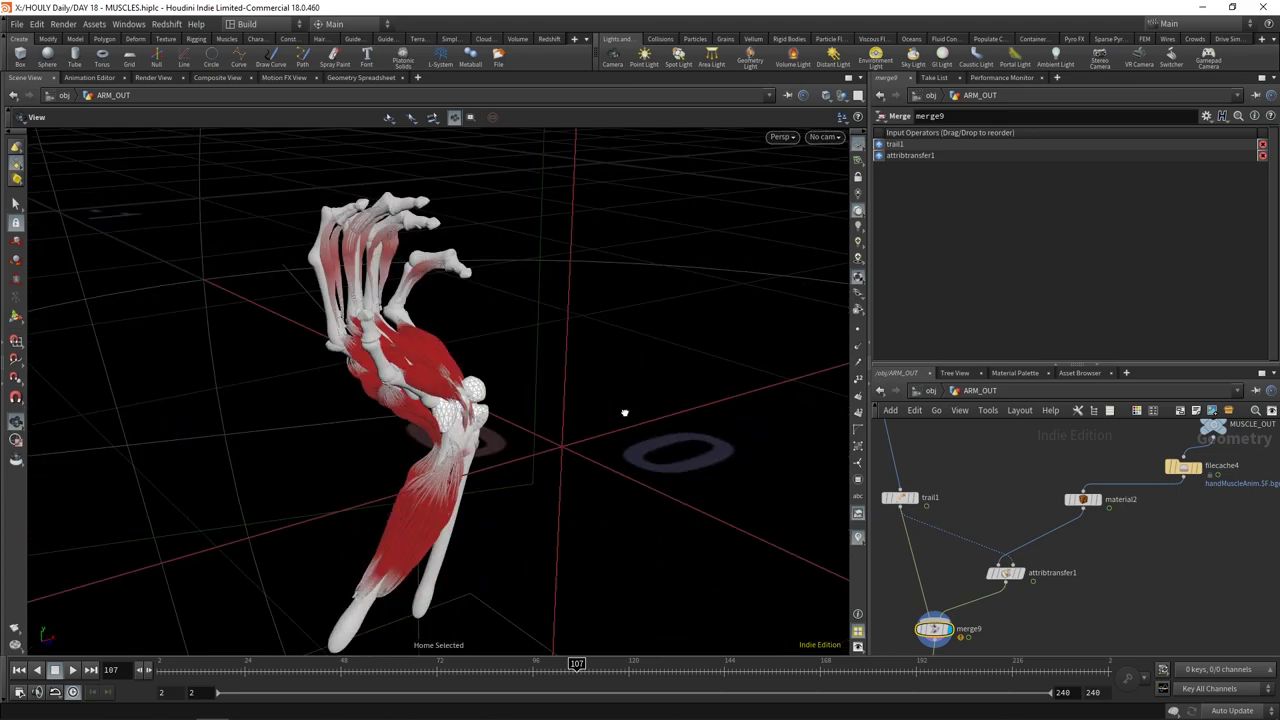
{"action": "left_click_drag", "start_coordinate": [623, 412], "coordinate": [458, 391]}
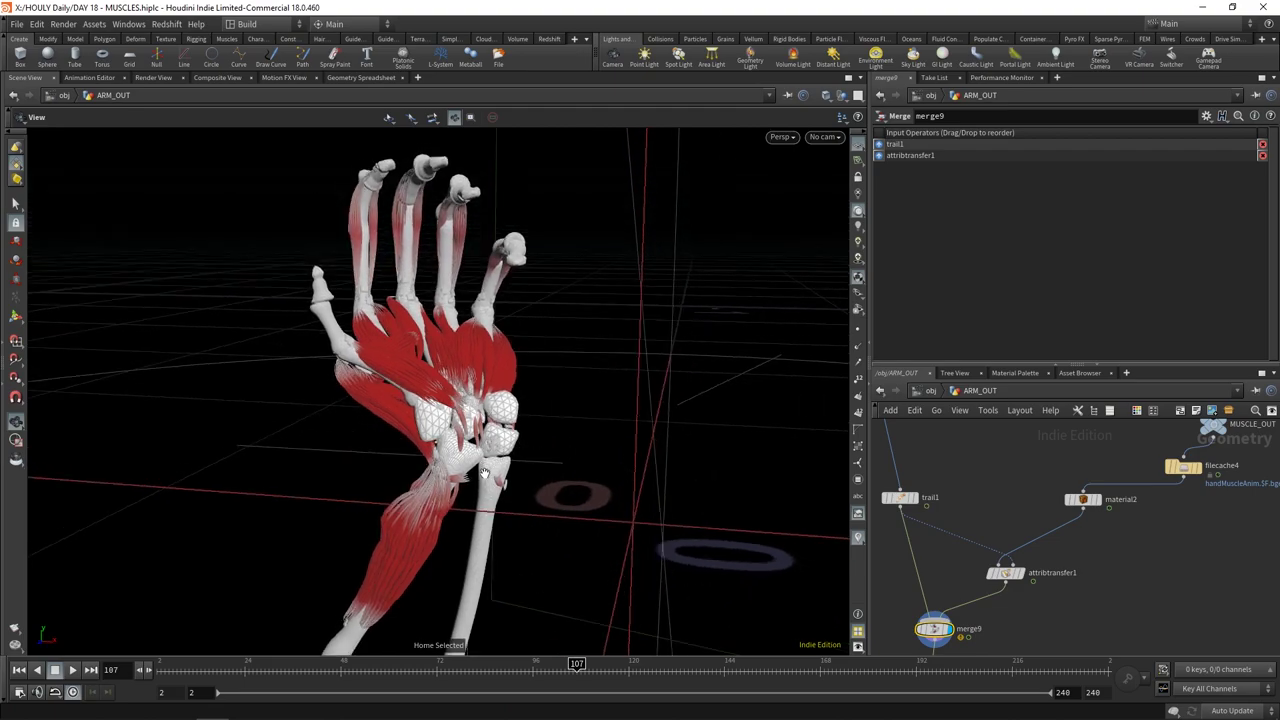
{"action": "scroll", "coordinate": [484, 473], "scroll_direction": "up", "scroll_amount": 6}
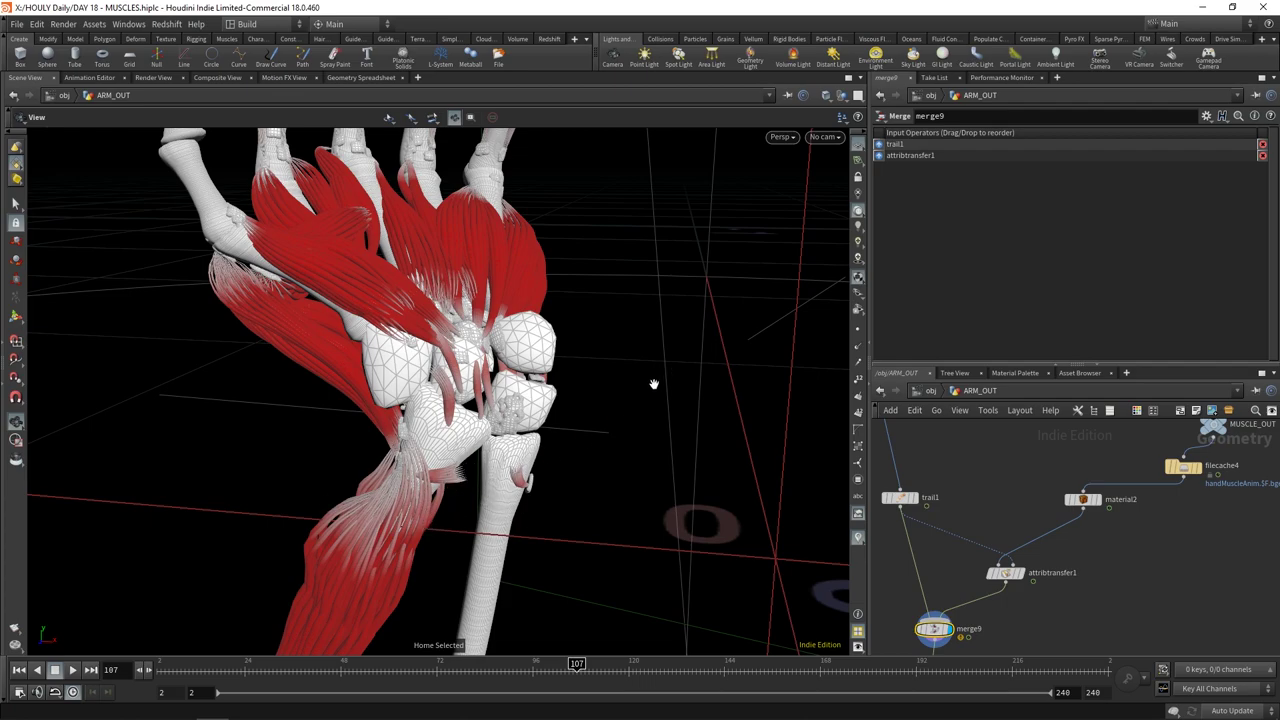
{"action": "left_click_drag", "start_coordinate": [535, 462], "coordinate": [435, 479]}
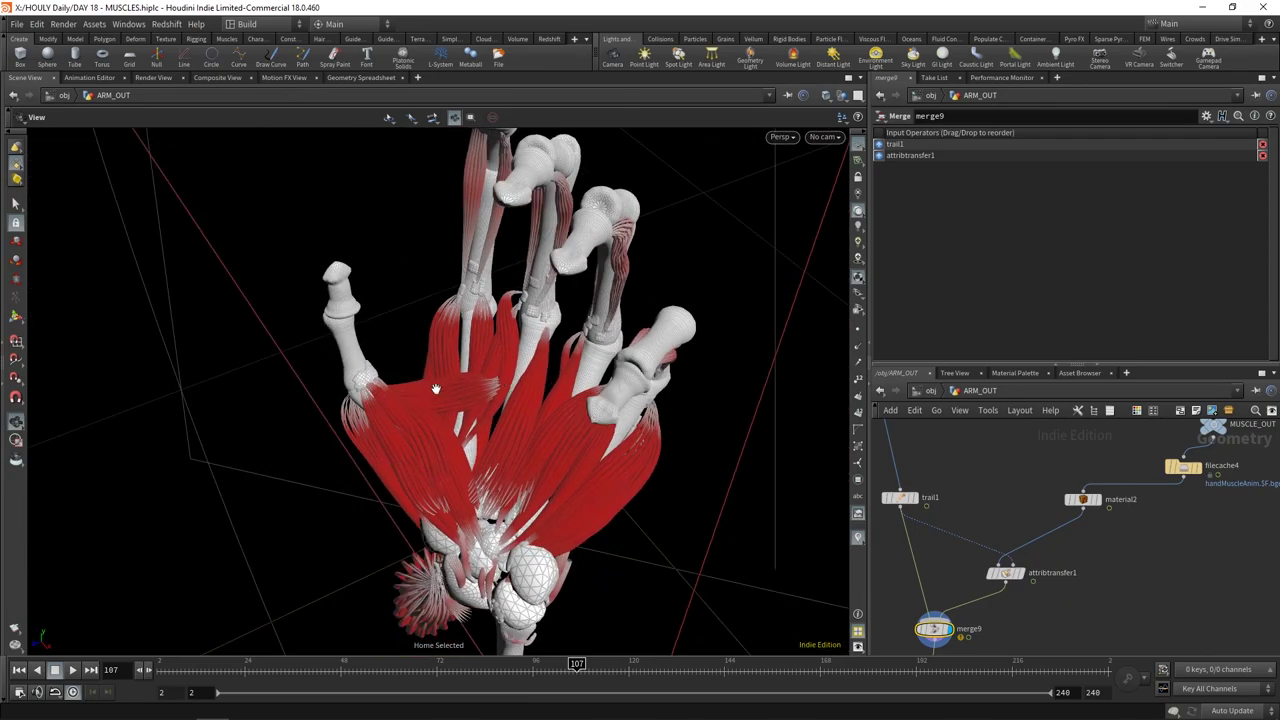
{"action": "left_click_drag", "start_coordinate": [370, 452], "coordinate": [206, 443]}
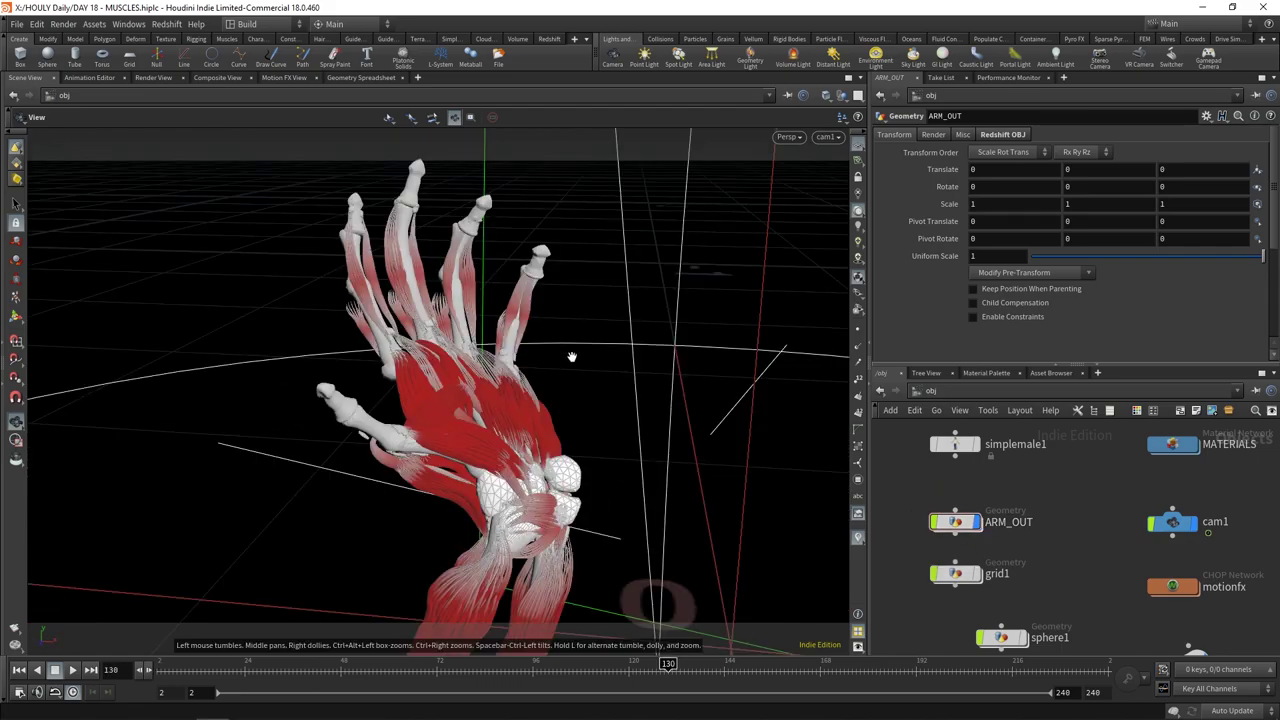
{"action": "left_click_drag", "start_coordinate": [635, 453], "coordinate": [672, 405]}
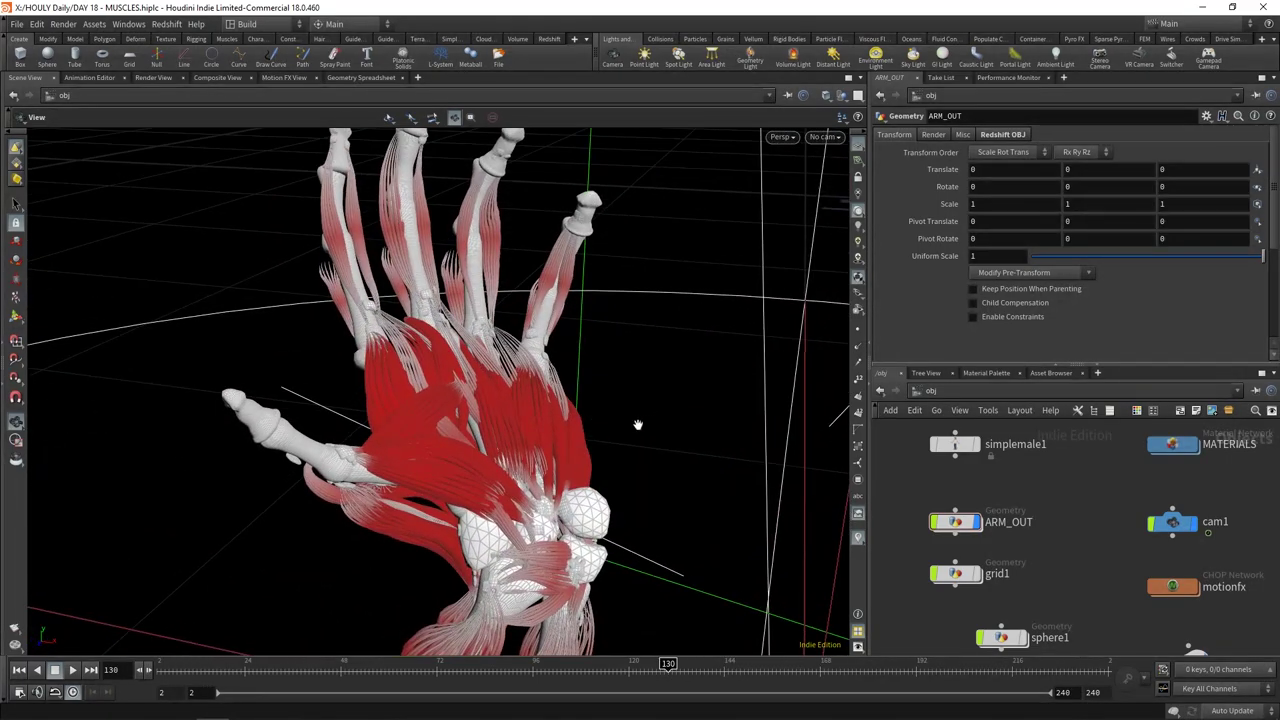